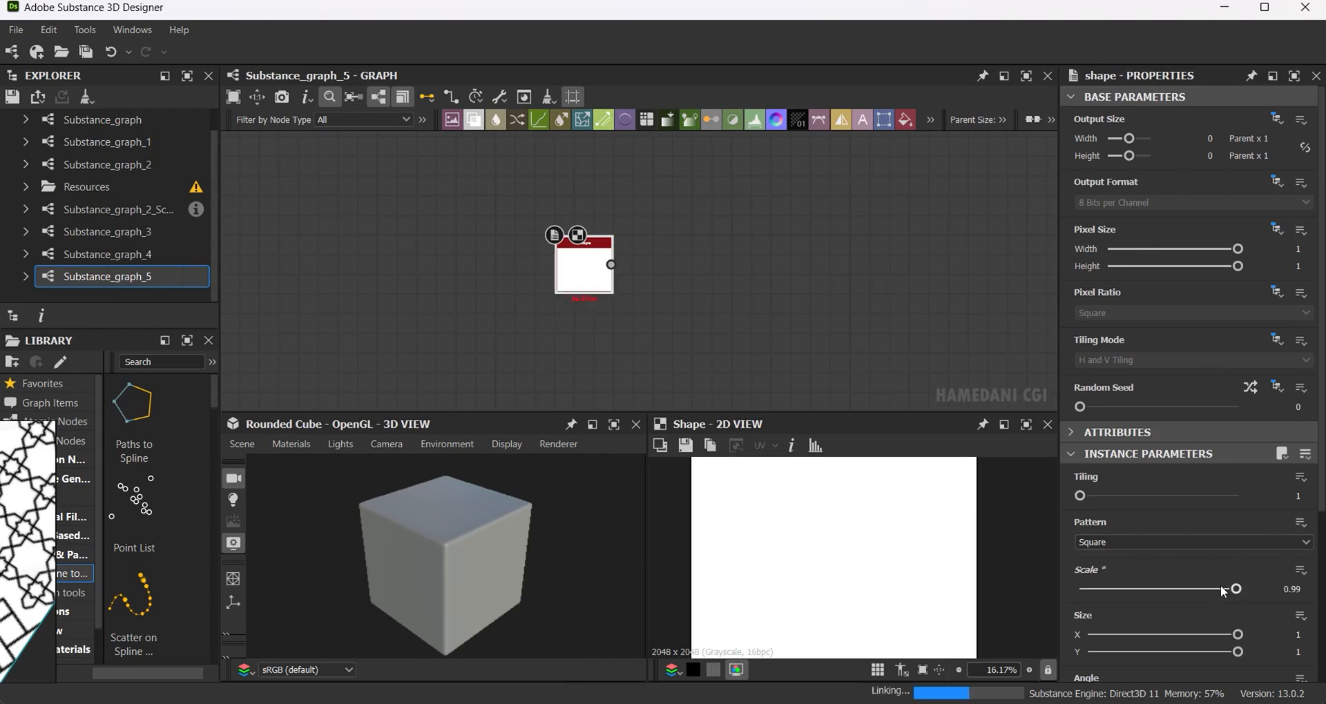
Narrow the square shape to an X size of 0.32 and branch it into two Transformation 2D nodes.
drag(1238, 640, 1139, 649)
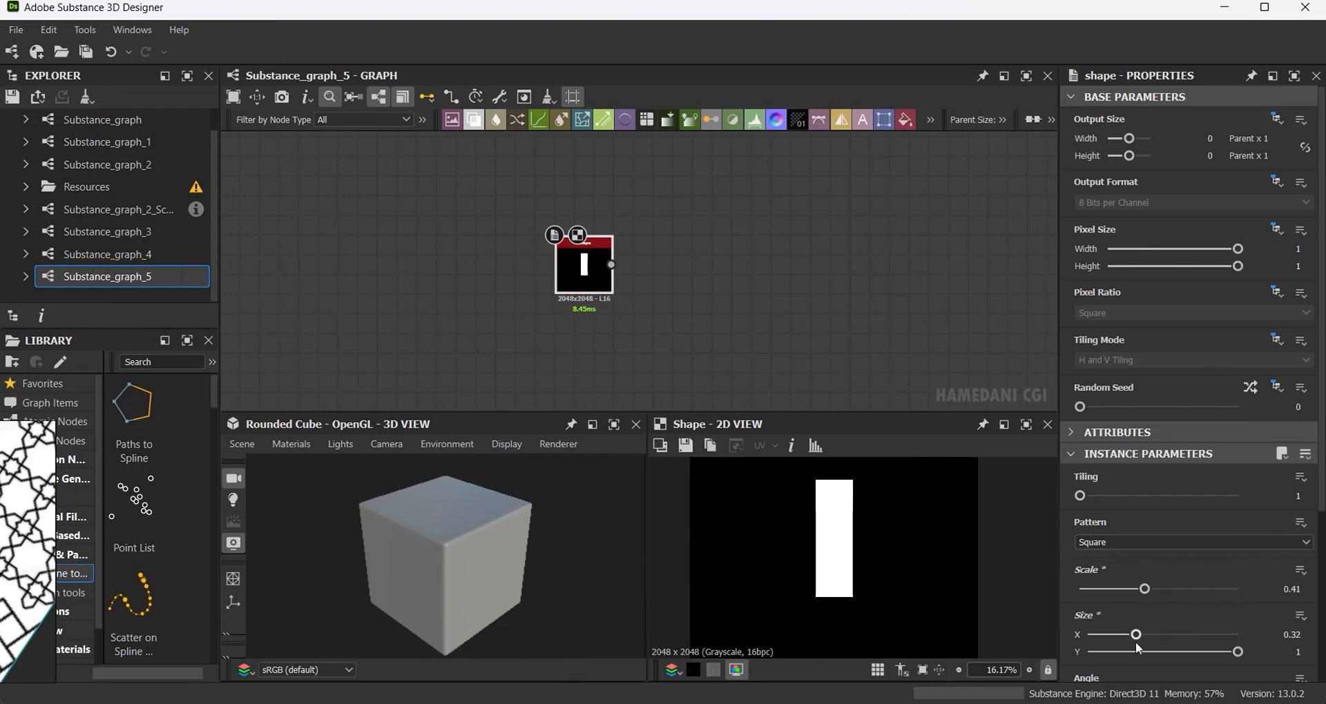
drag(583, 273, 548, 364)
click(614, 405)
key(ctrl+d)
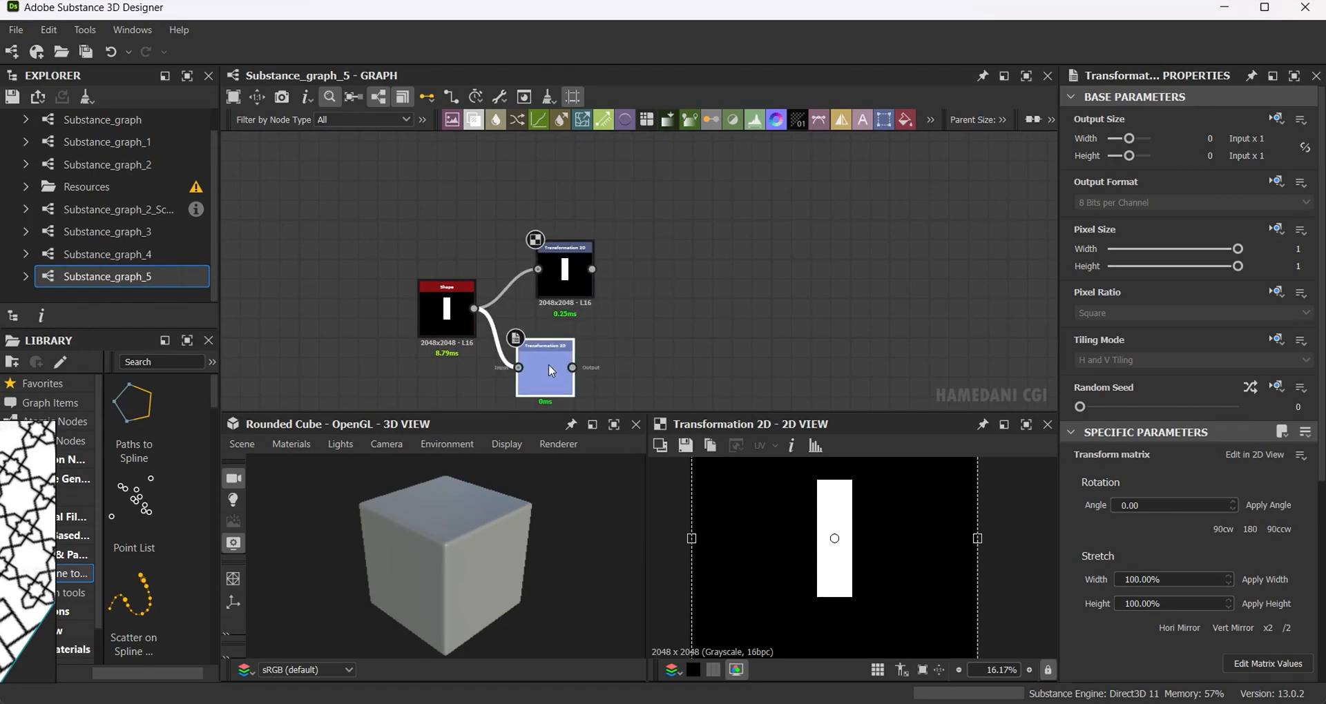
Rotate the lower Transformation 2D's bar 90° to make it horizontal and line up the upper transform node above it.
double_click(549, 364)
scroll(913, 572, down, 3)
shift+drag(974, 508, 937, 691)
drag(574, 278, 555, 278)
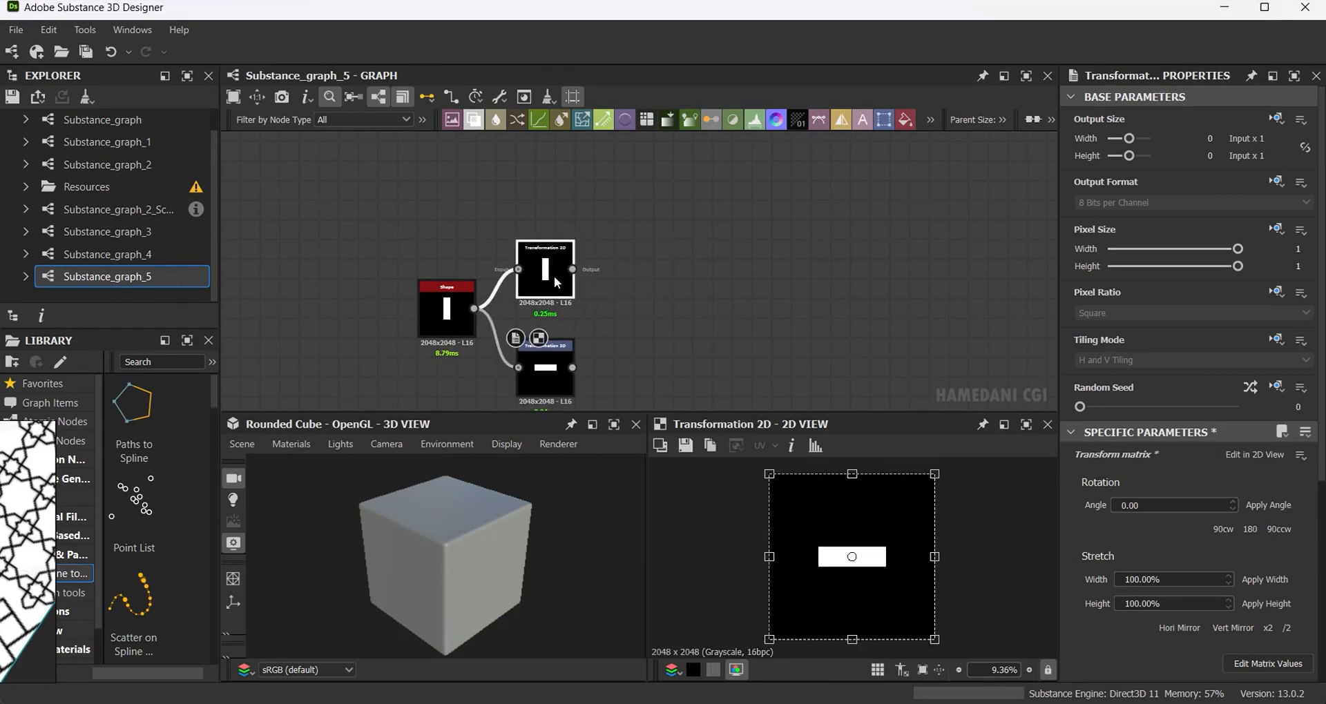
Add a Blend node in Max (Lighten) mode, using the vertical bar as foreground and the horizontal bar as background.
click(474, 120)
click(1189, 520)
click(1147, 590)
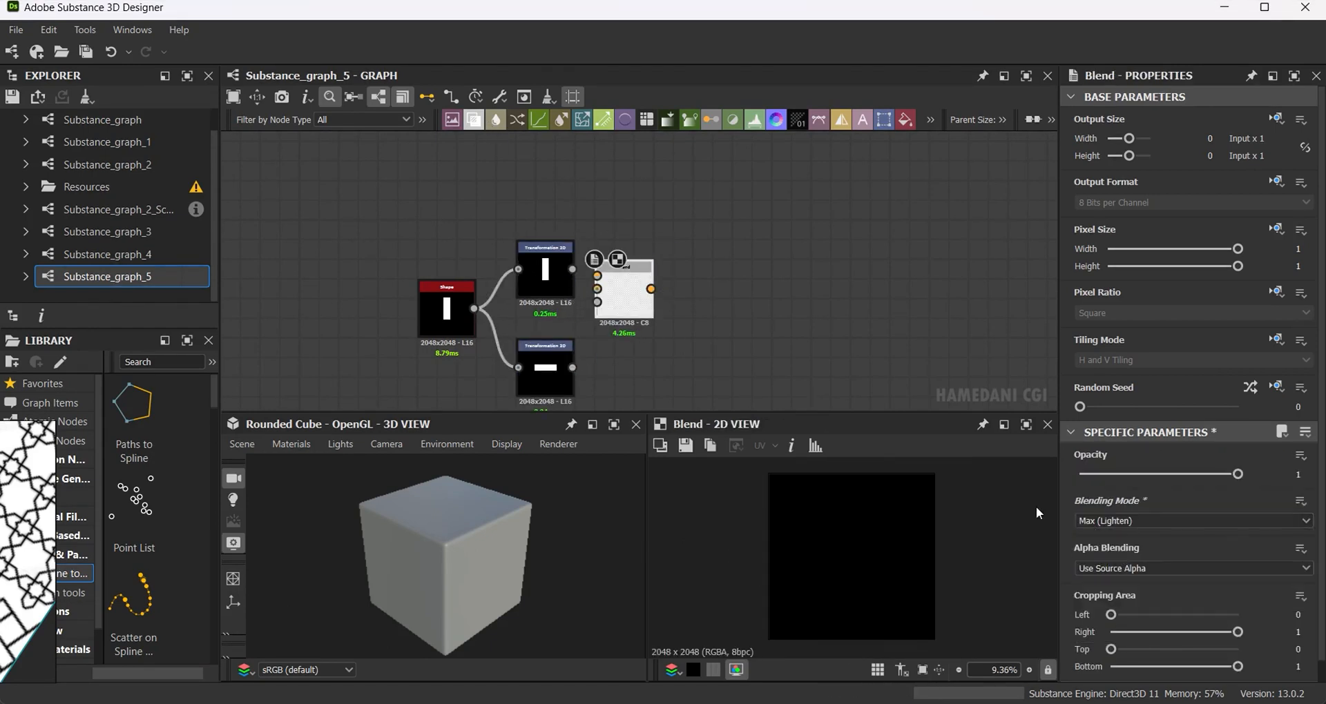
drag(637, 328, 572, 367)
drag(571, 268, 637, 315)
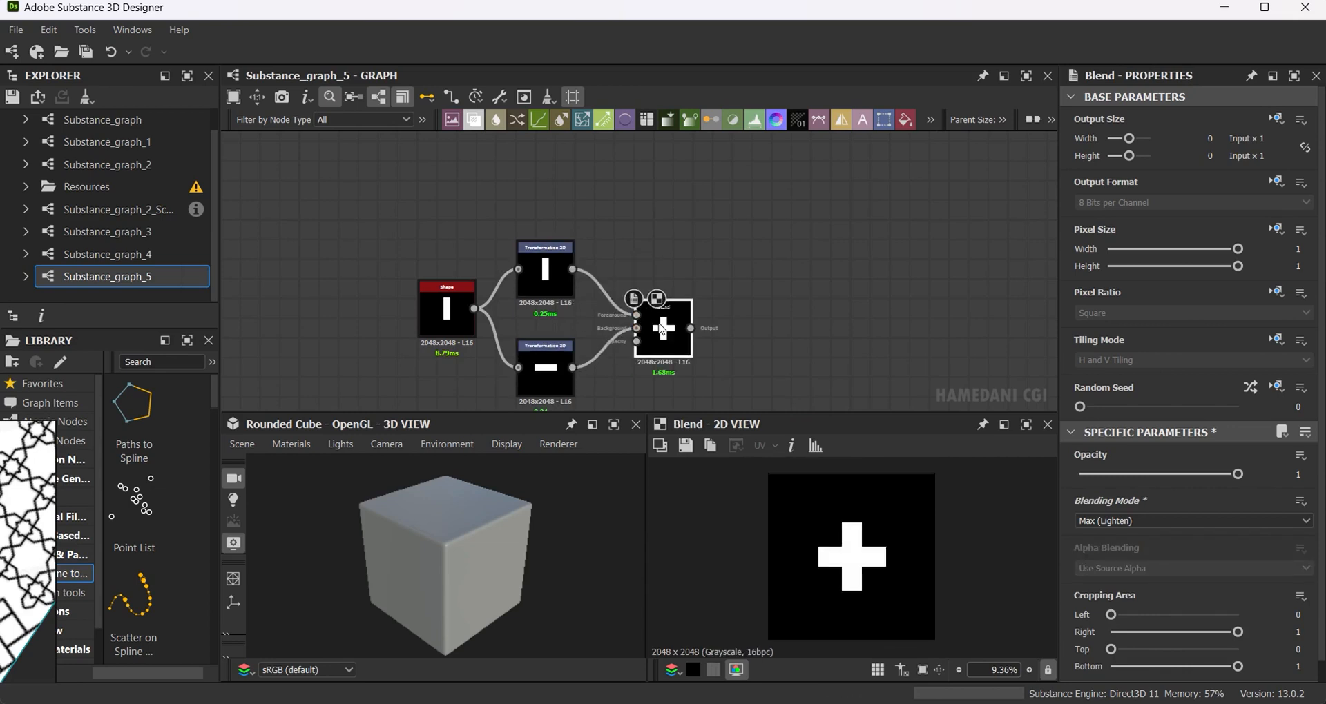
Offset the horizontal bar upward and the vertical bar to the right with X offset -0.14, forming a corner shape.
click(545, 369)
scroll(1154, 627, down, 1)
mouse_move(1164, 661)
mouse_down()
mouse_move(1207, 665)
mouse_move(1145, 668)
mouse_up()
click(549, 278)
Add a Transformation 2D after the Blend, set its absolute tiling mode to No Tiling, and place it higher in the graph.
click(664, 330)
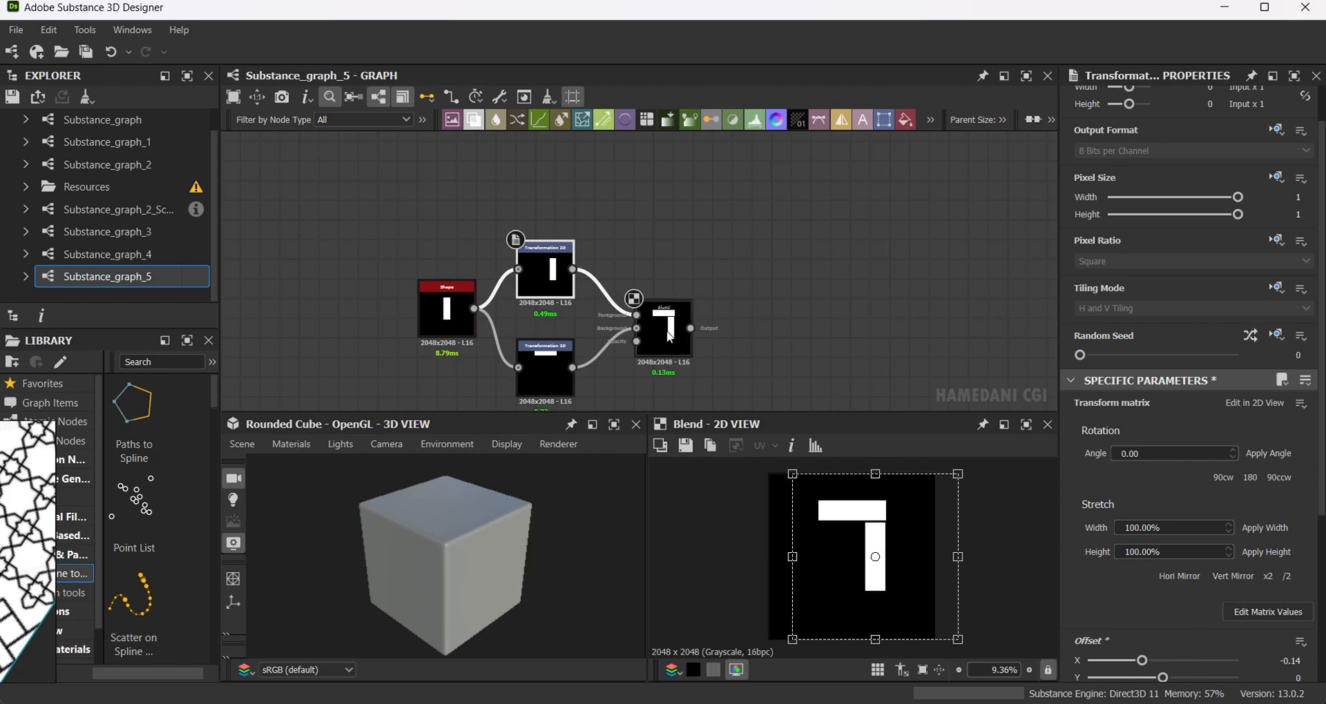
click(884, 119)
click(1276, 319)
click(1233, 386)
click(1132, 339)
click(1108, 352)
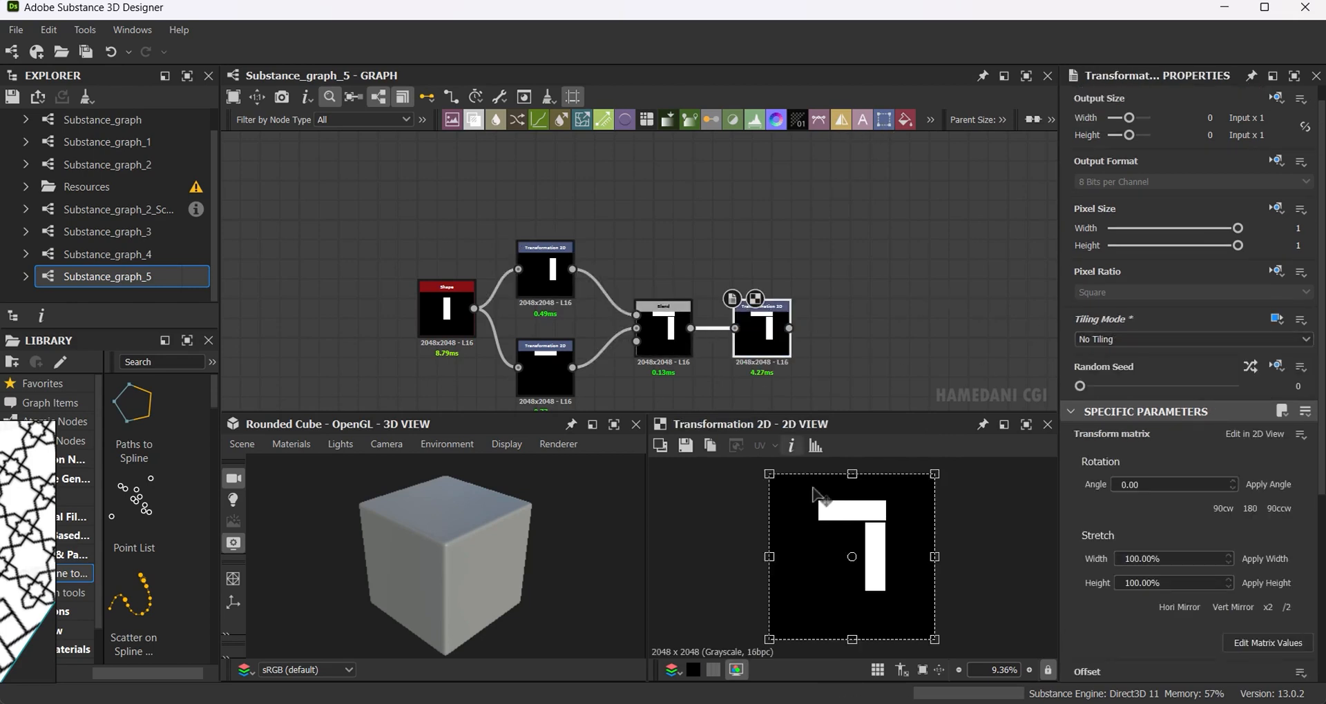
drag(765, 338, 765, 239)
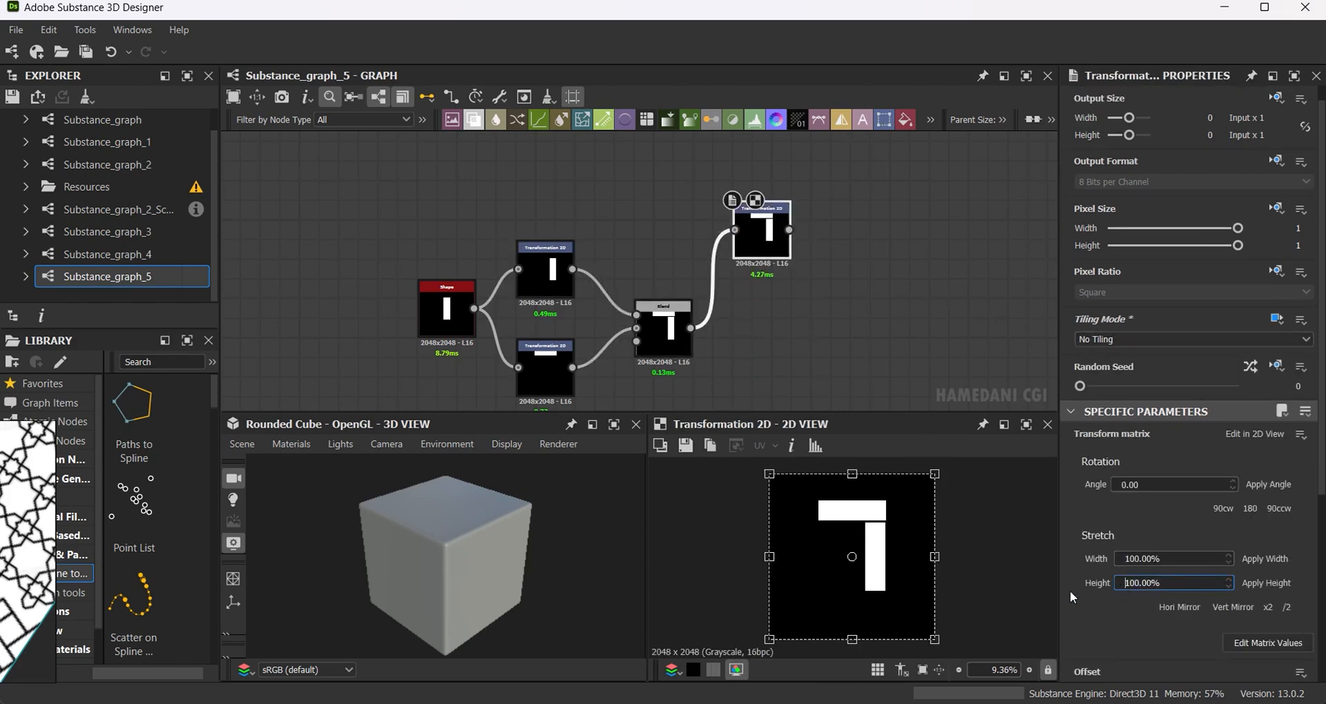
Mirror the corner shape in the new Transformation 2D by setting its stretch height and width to -100%.
text(-)
key(Return)
text(-)
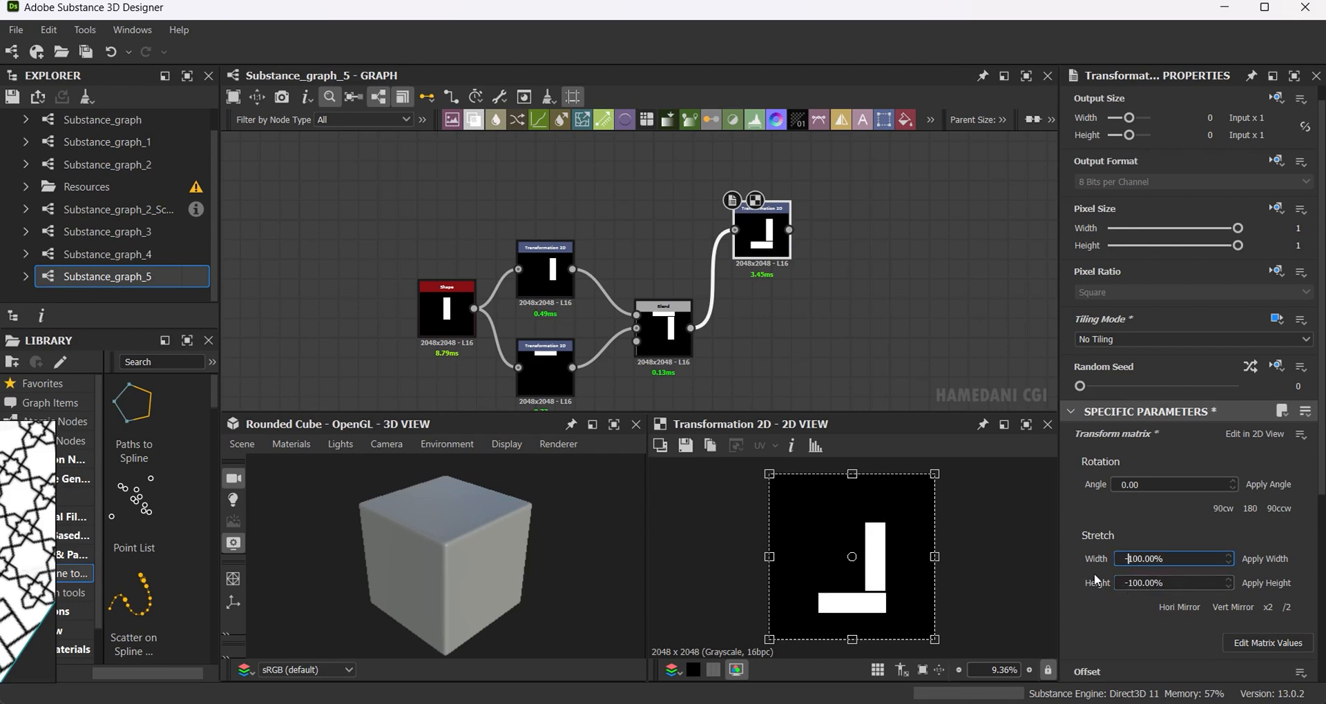
key(Return)
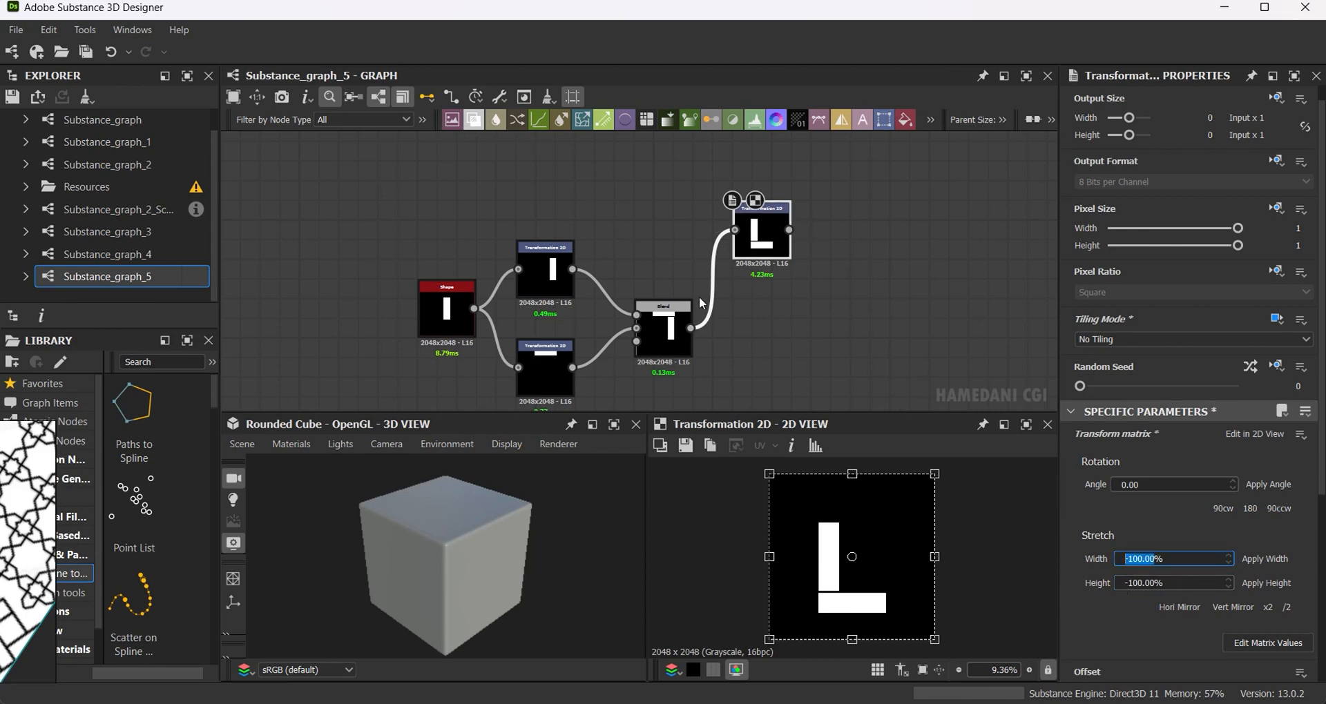
Branch another Transformation 2D from the corner-shape Blend and set its absolute tiling mode to No Tiling.
drag(691, 328, 740, 326)
click(829, 405)
click(1276, 318)
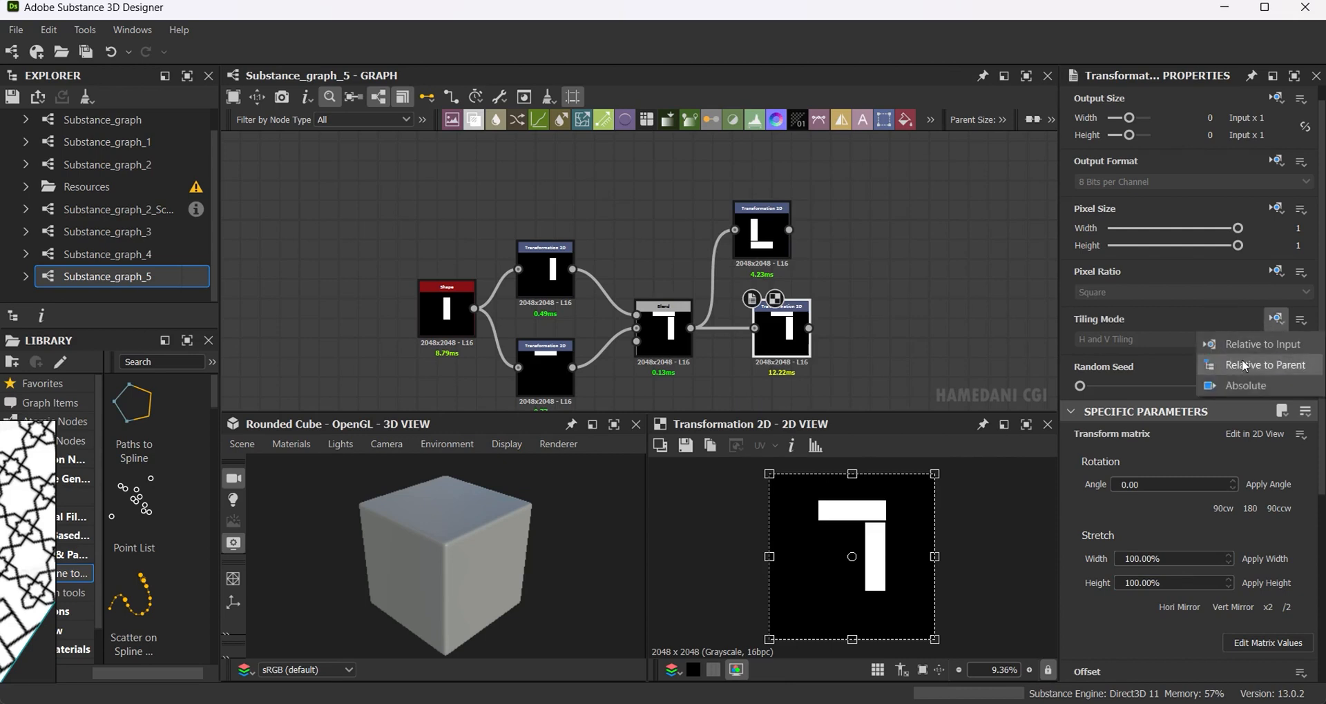
click(1245, 385)
click(1160, 340)
click(1133, 355)
Combine the upper and lower corner transforms in a new Copy-mode Blend with its opacity set to 0.45.
middle_drag(890, 353, 809, 360)
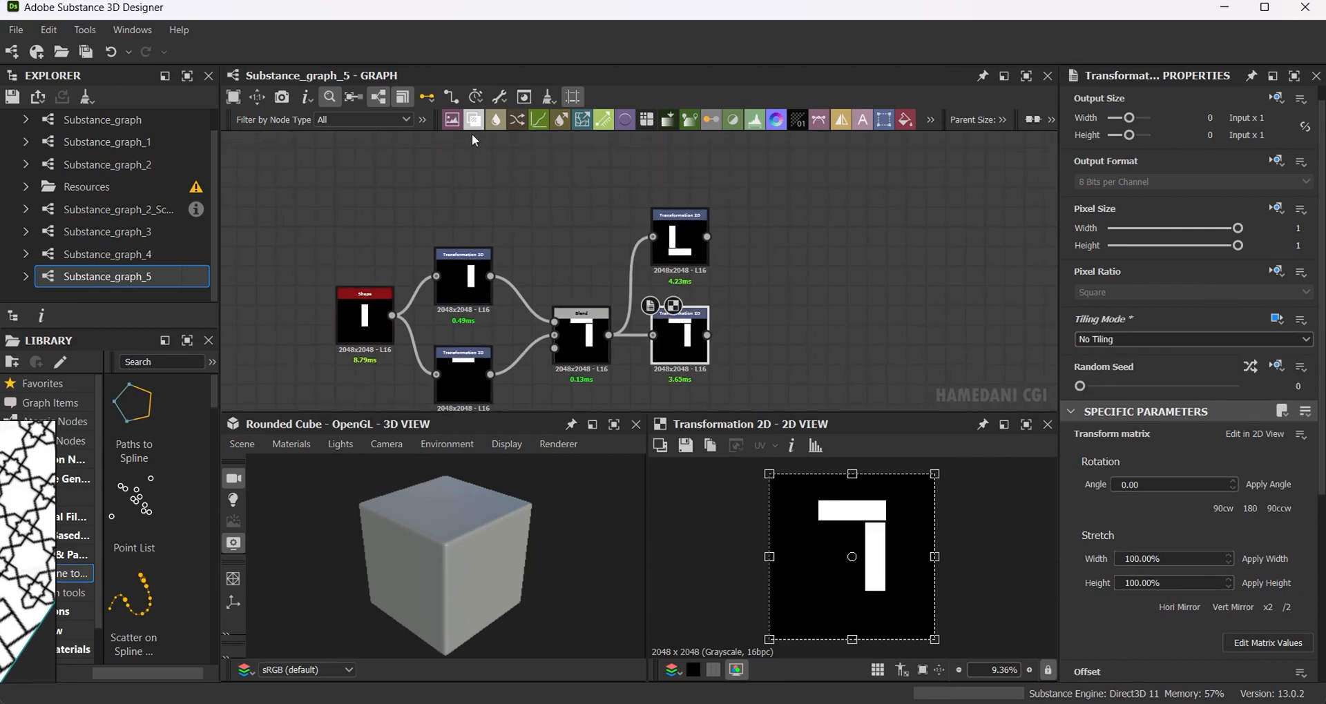
drag(808, 314, 807, 315)
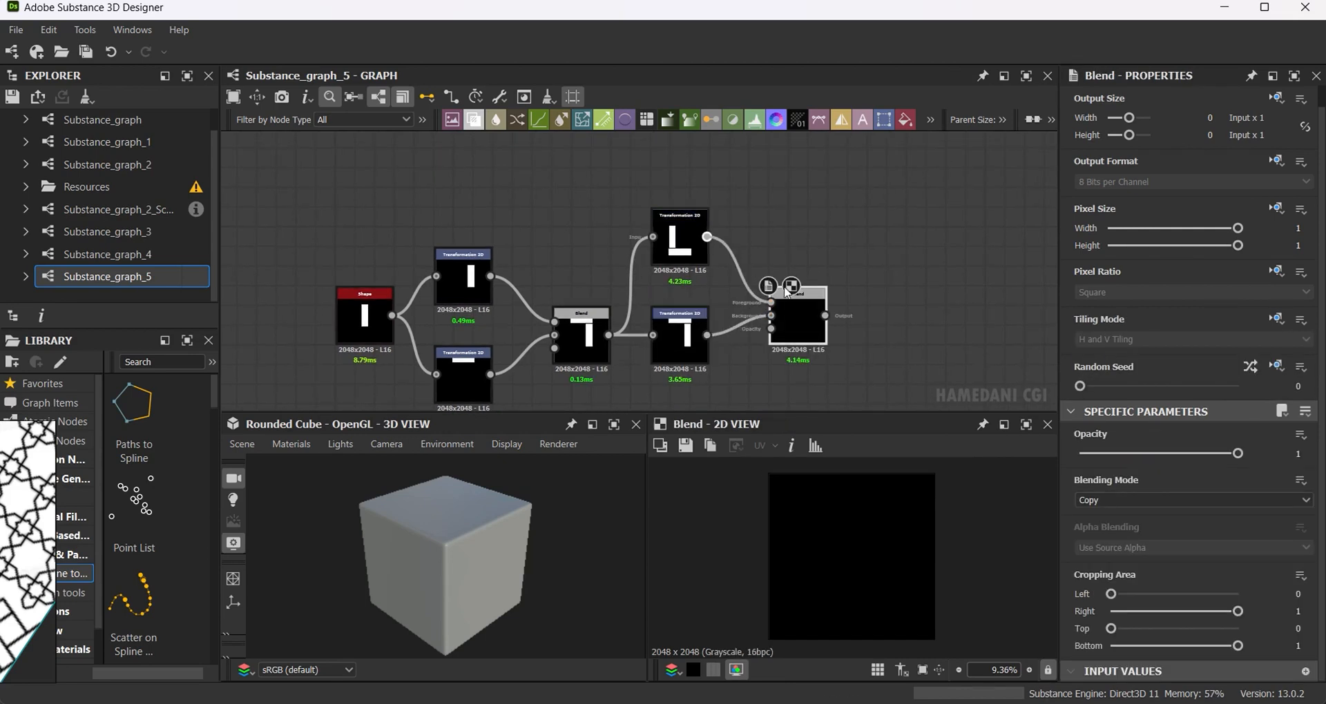
click(1193, 500)
drag(1238, 453, 1150, 454)
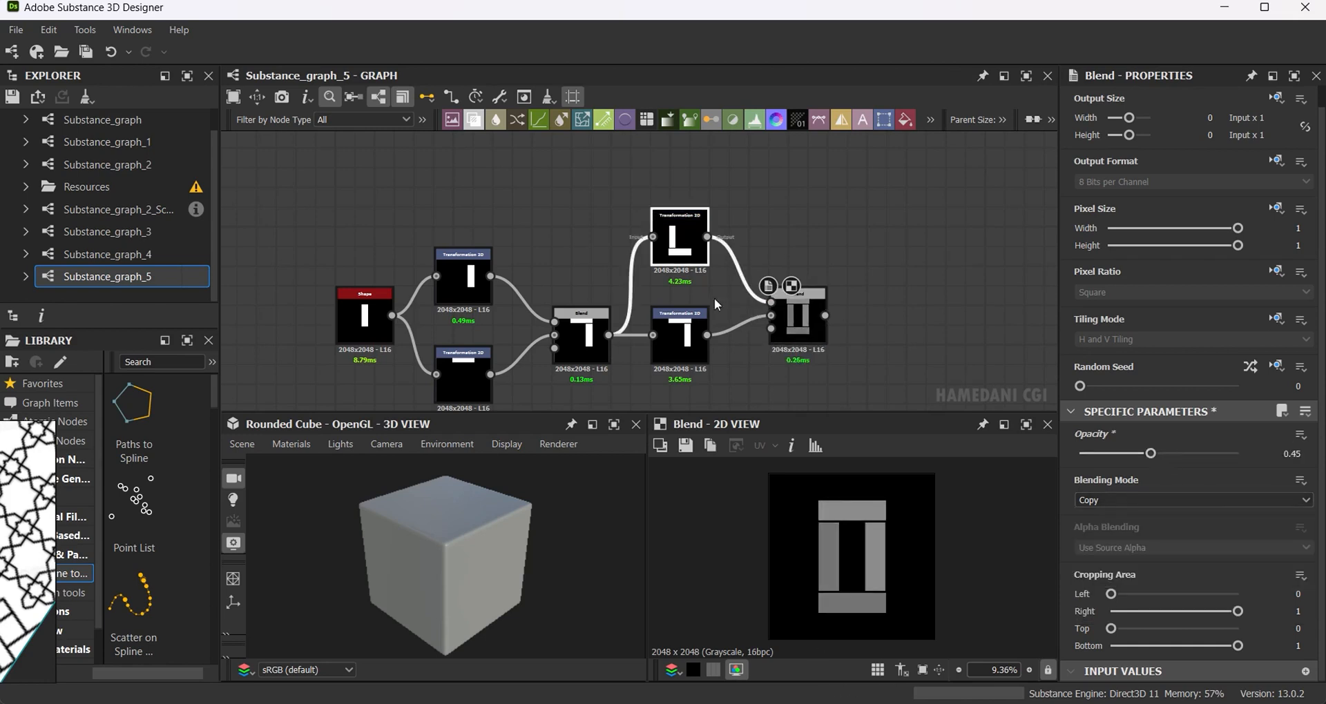
Try moving the mirrored corner shape to the right and scaling it down in the blended preview.
click(679, 236)
drag(848, 593, 896, 594)
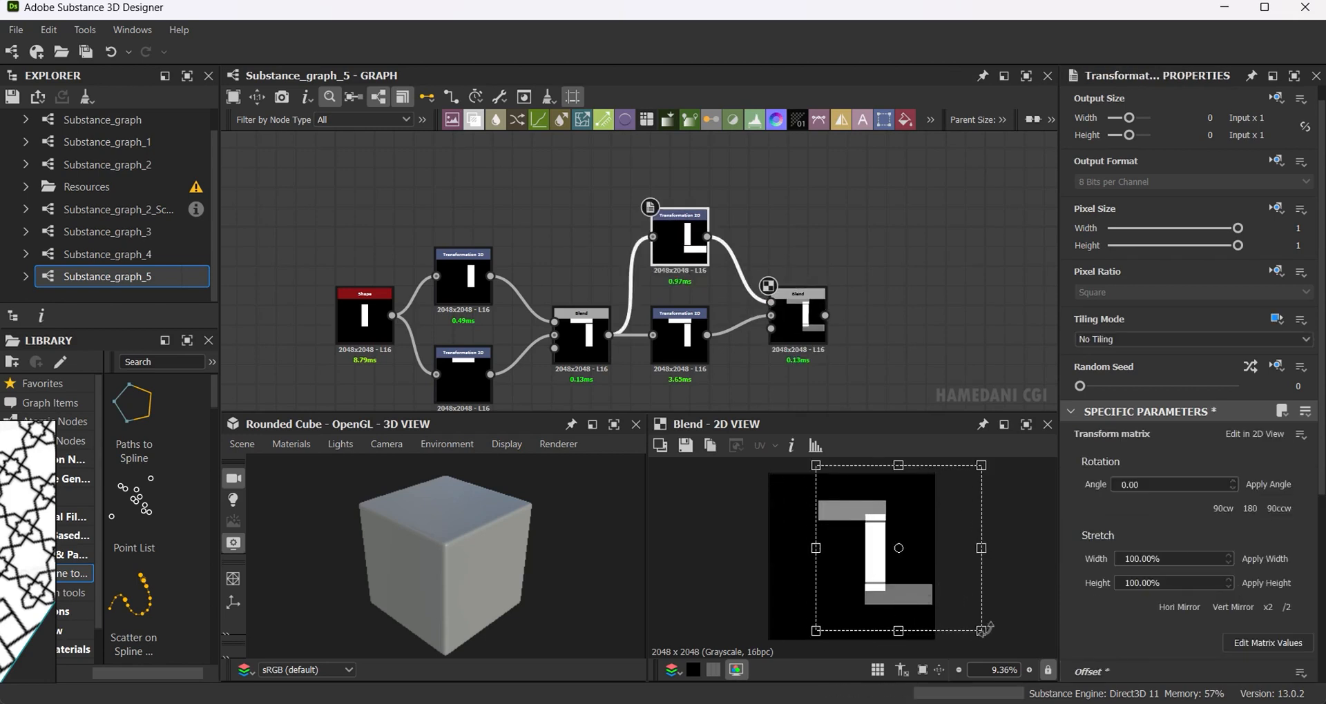
drag(981, 630, 940, 608)
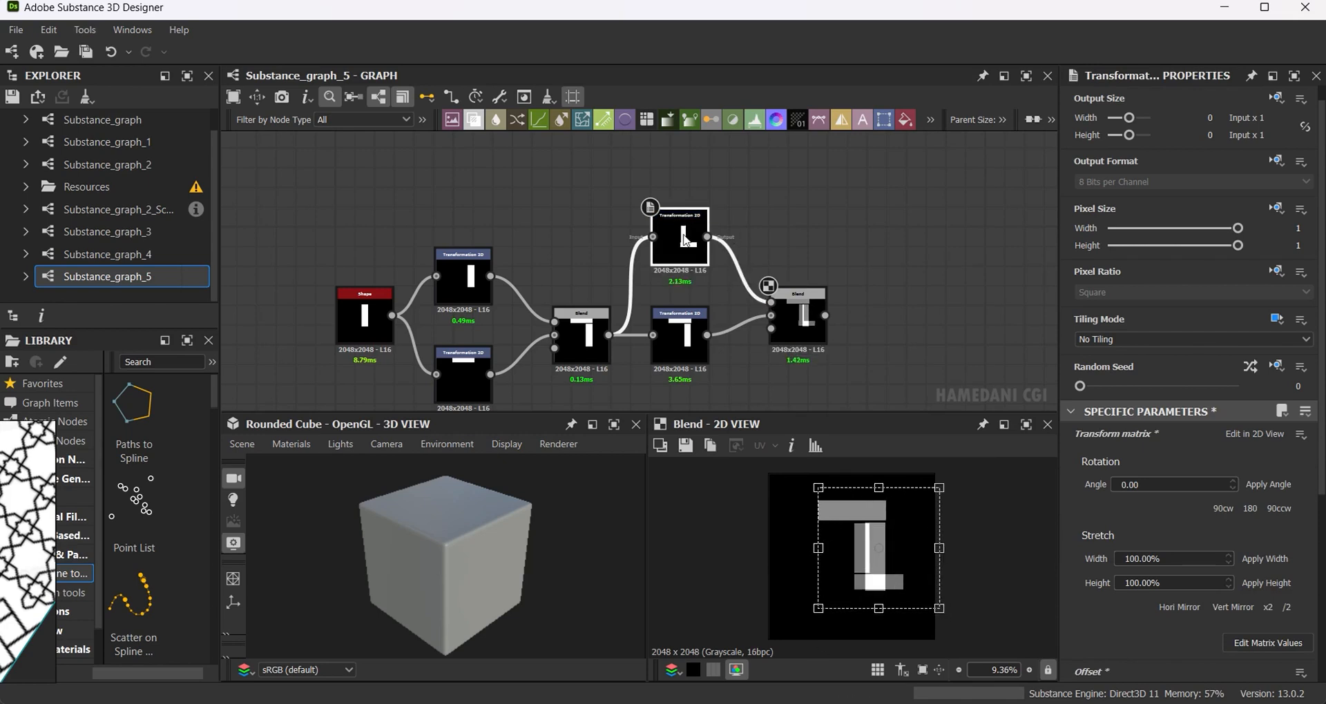
Delete the upper Transformation 2D and replace it with a duplicate of the lower one placed above it.
key(Delete)
click(669, 341)
key(ctrl+d)
drag(638, 261, 671, 249)
double_click(672, 249)
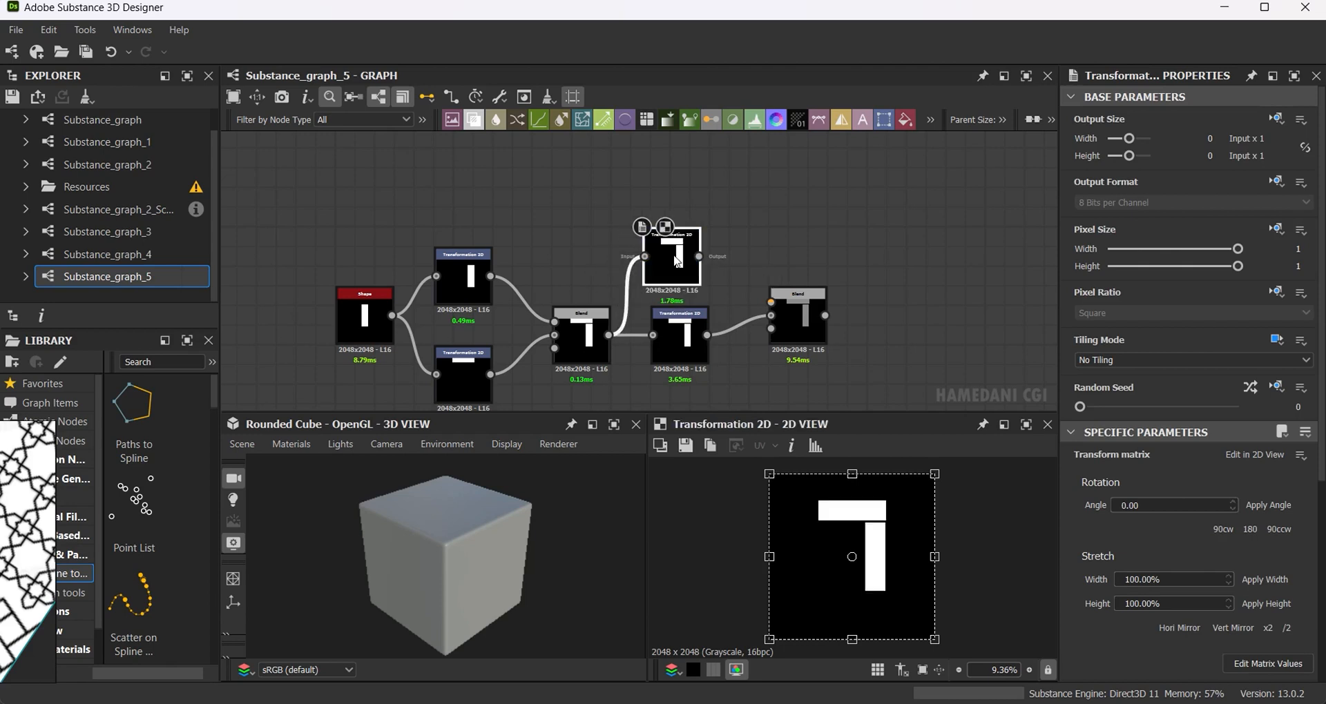
Set the duplicate transform's stretch width and height to -100% and connect it to the final Blend's foreground.
text(-)
key(Return)
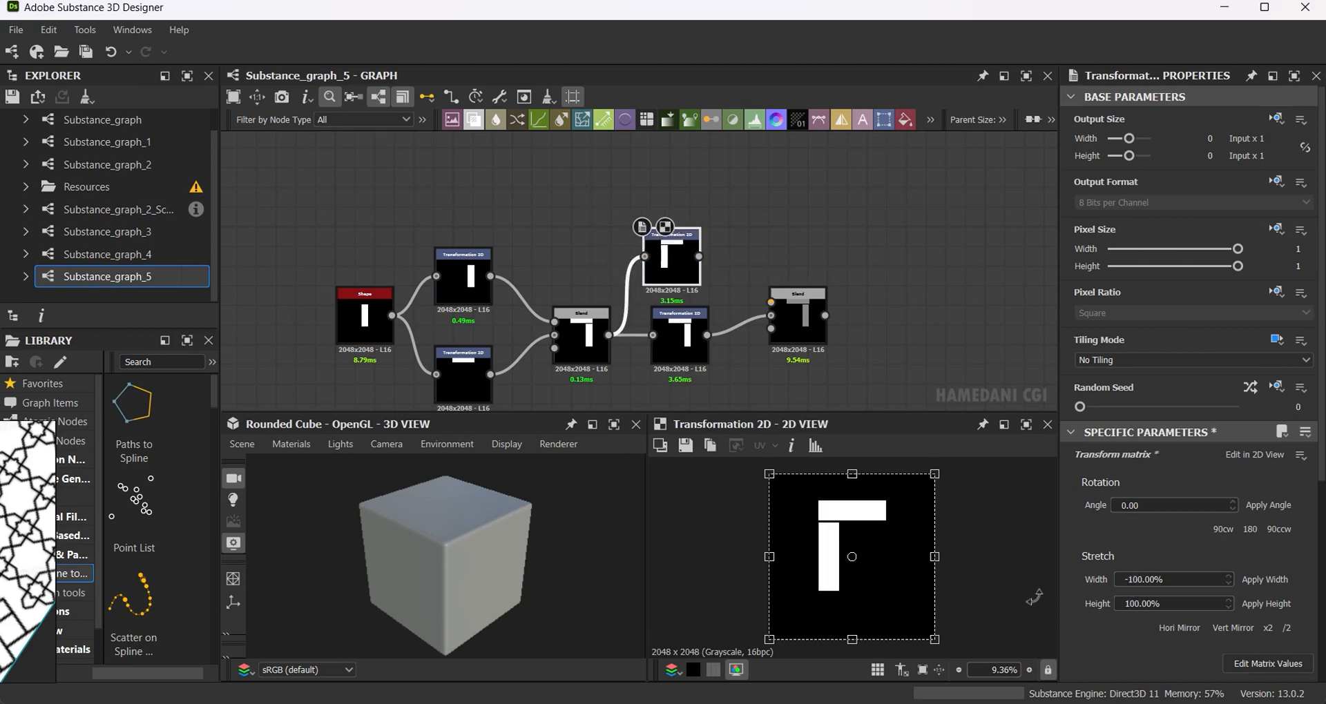
text(-)
key(Return)
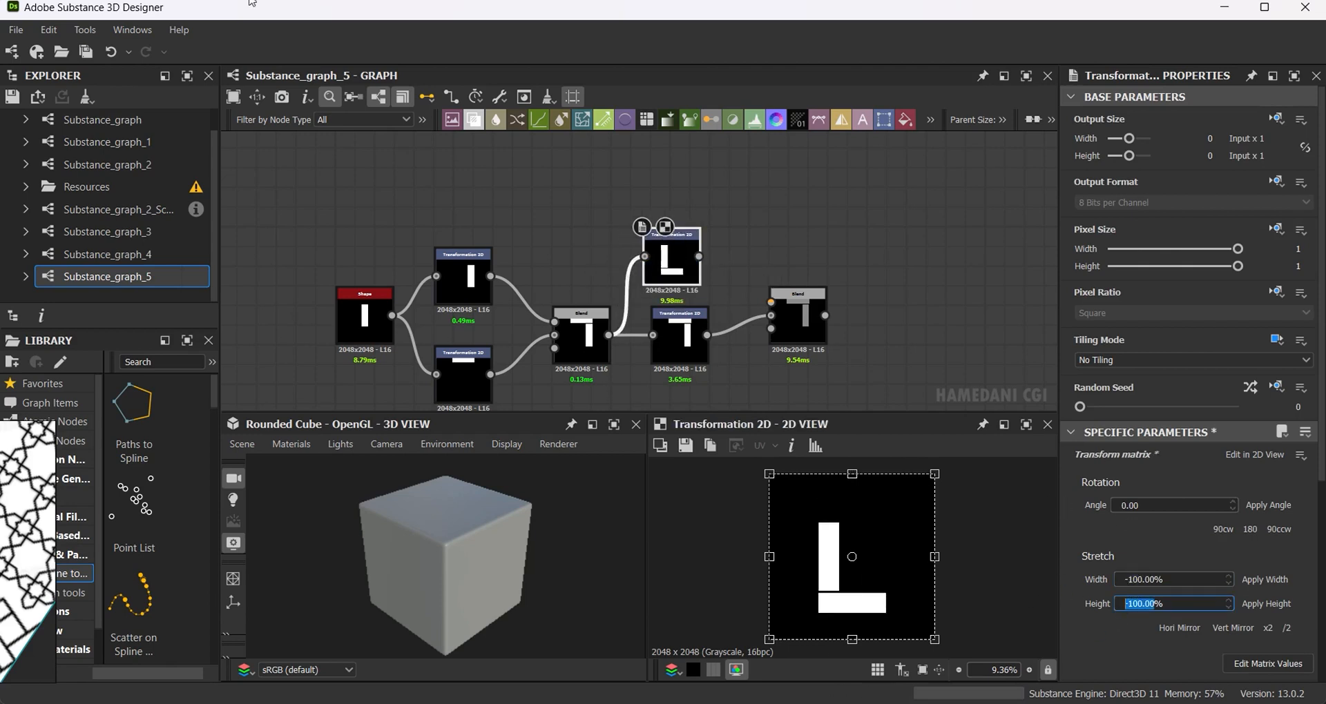
drag(699, 257, 772, 302)
double_click(798, 310)
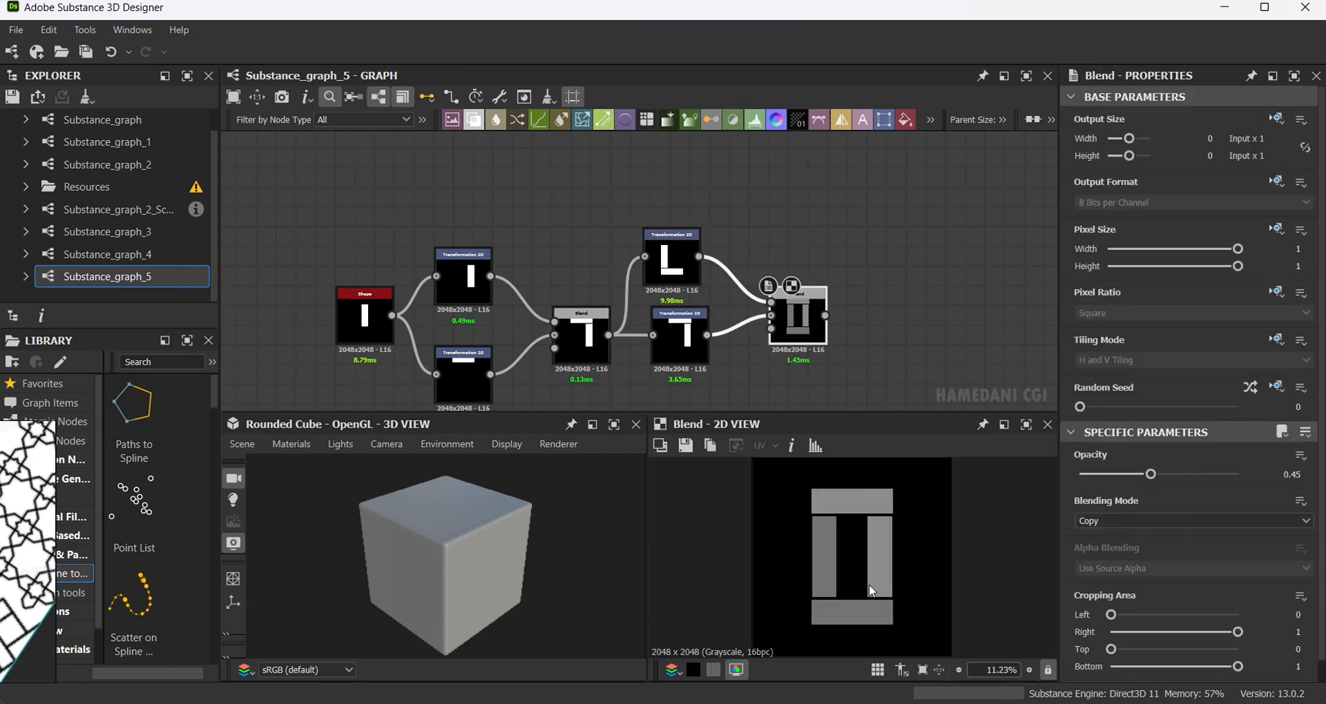
Shift the lower transform's corner shape to the left and scale it down uniformly, undoing the extra adjustment made after scaling.
click(692, 360)
drag(898, 576, 856, 585)
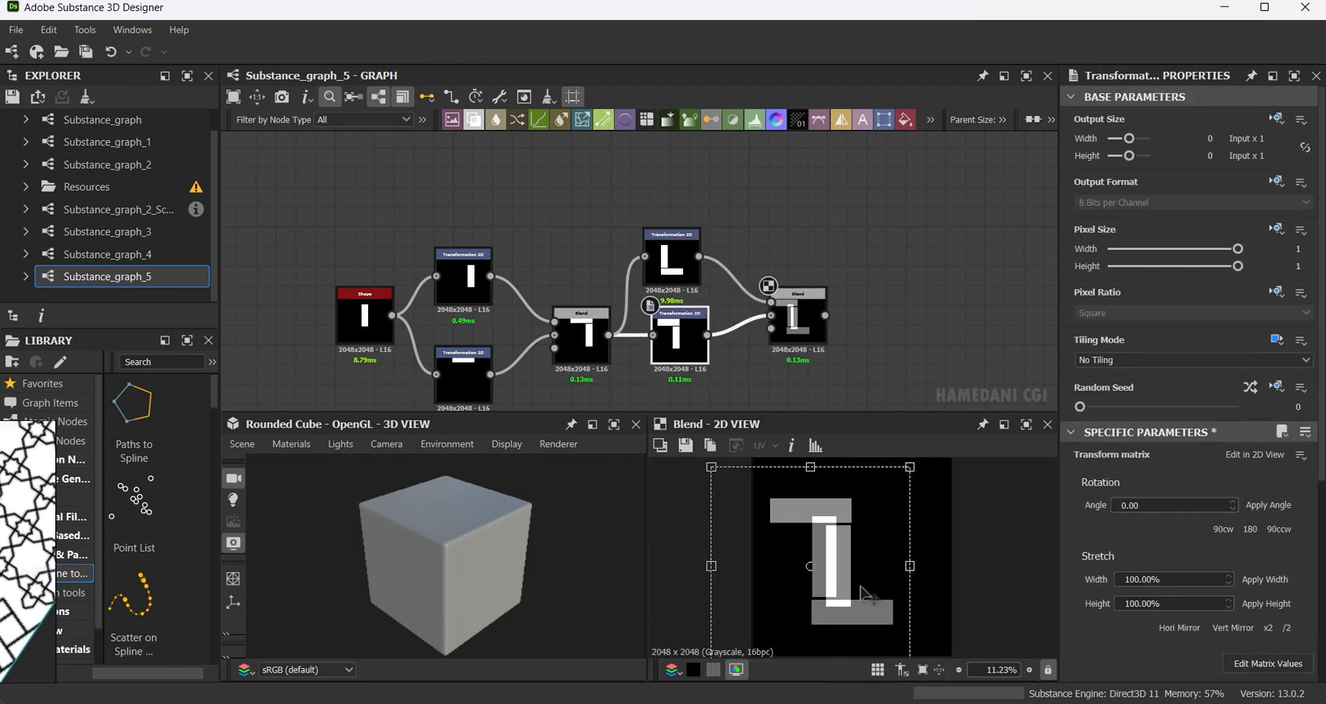
scroll(862, 567, down, 1)
scroll(868, 575, down, 1)
drag(891, 632, 862, 602)
drag(931, 565, 970, 587)
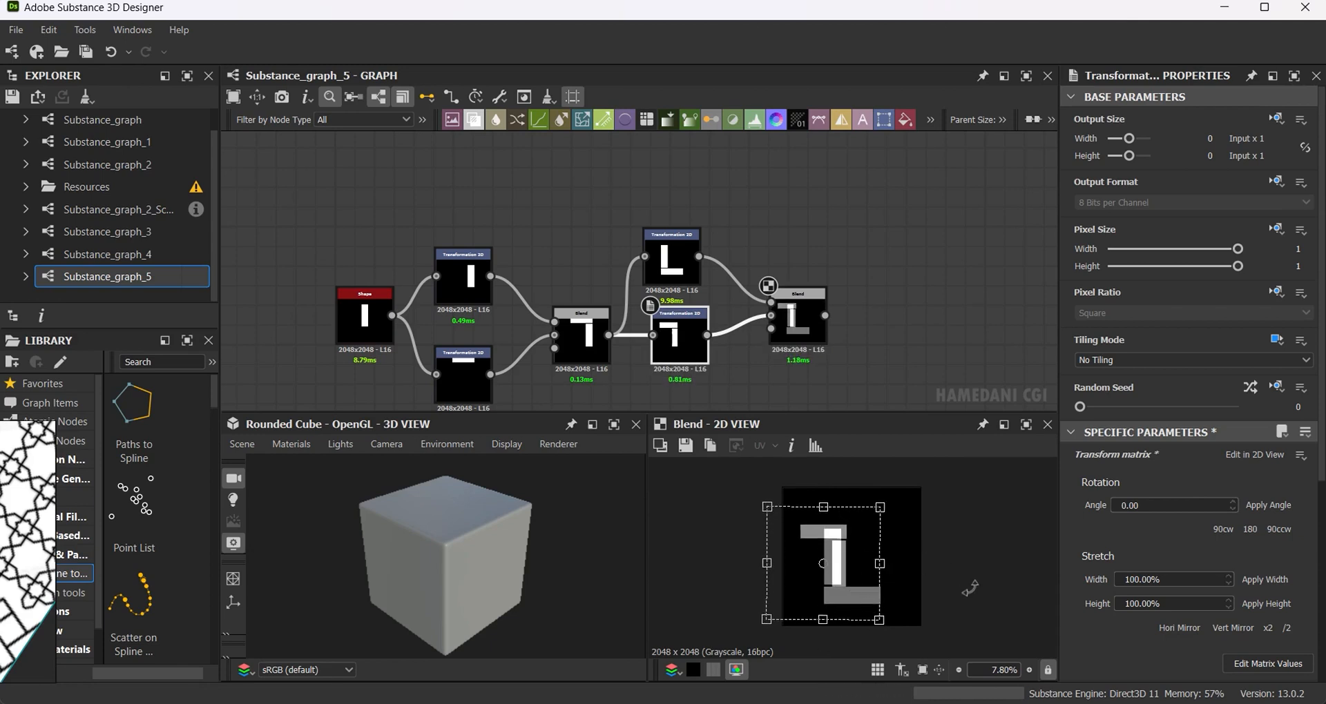
key(ctrl+z)
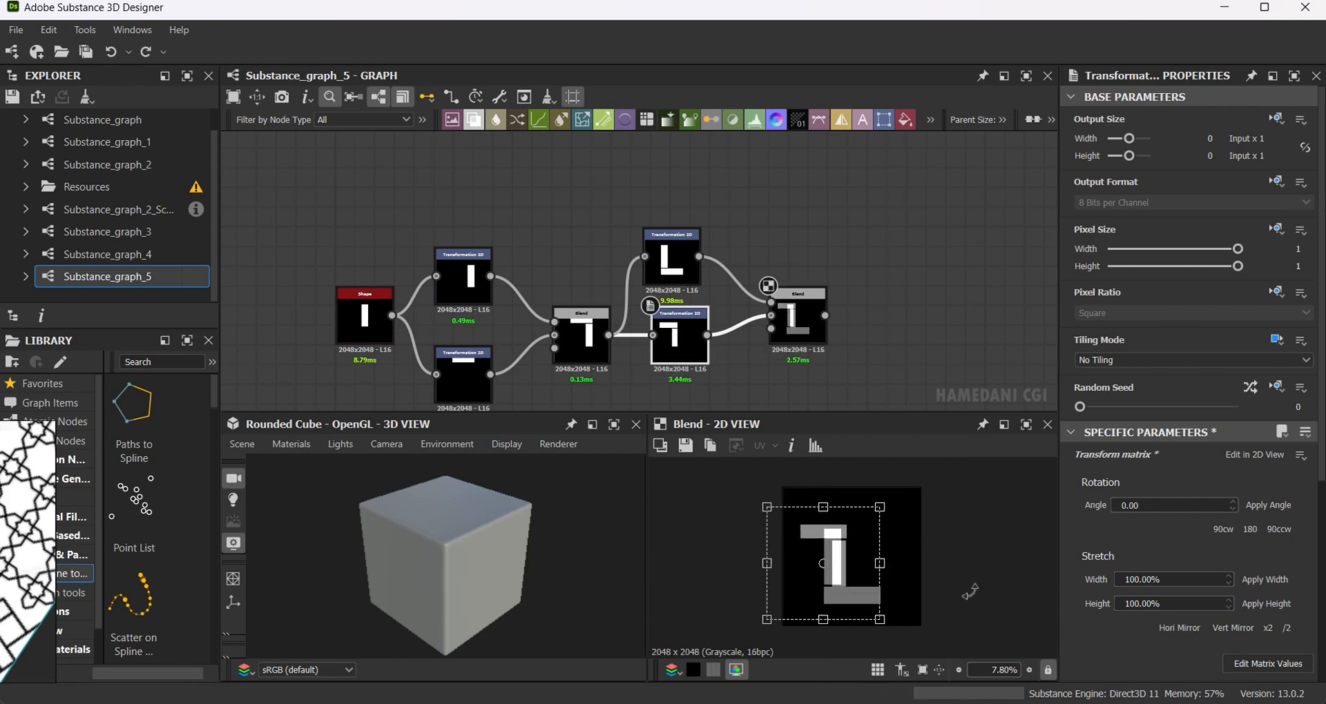
Delete the upper mirrored transform and put a duplicate of the scaled-down lower transform in its place.
click(682, 267)
key(Delete)
click(685, 334)
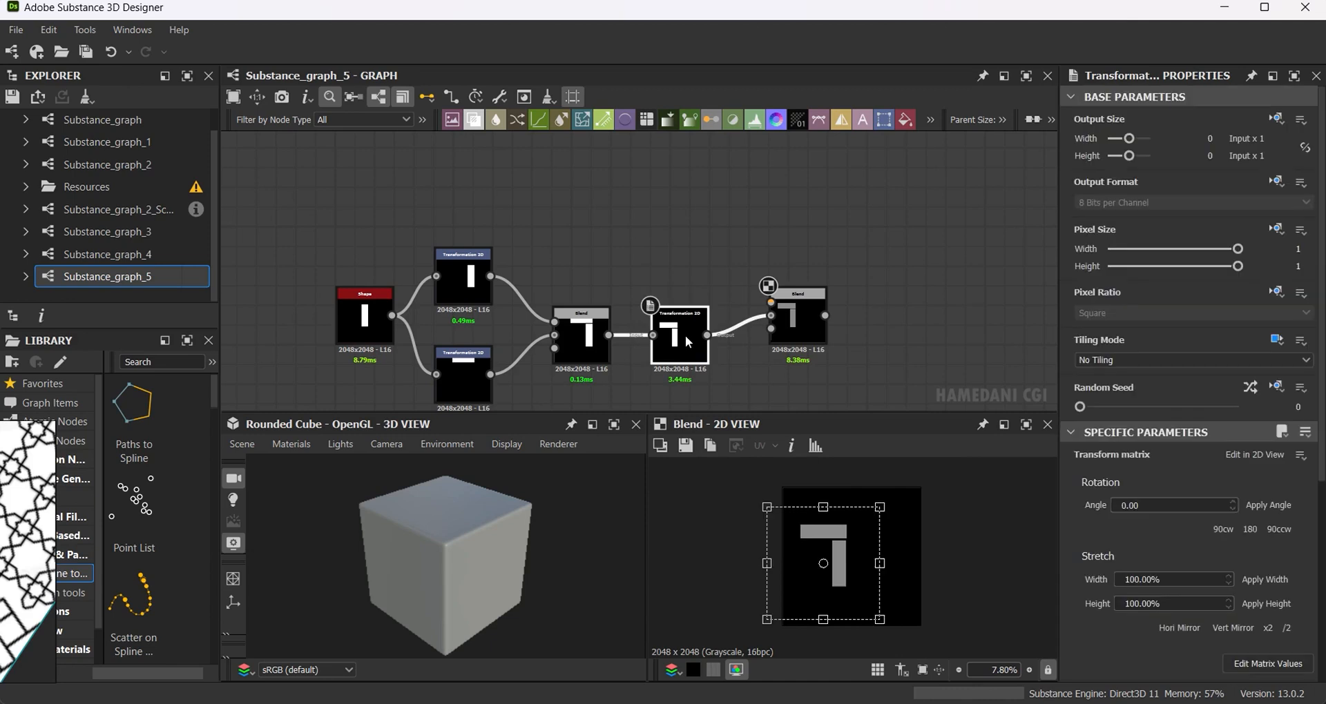
key(ctrl+d)
drag(656, 282, 692, 271)
double_click(692, 270)
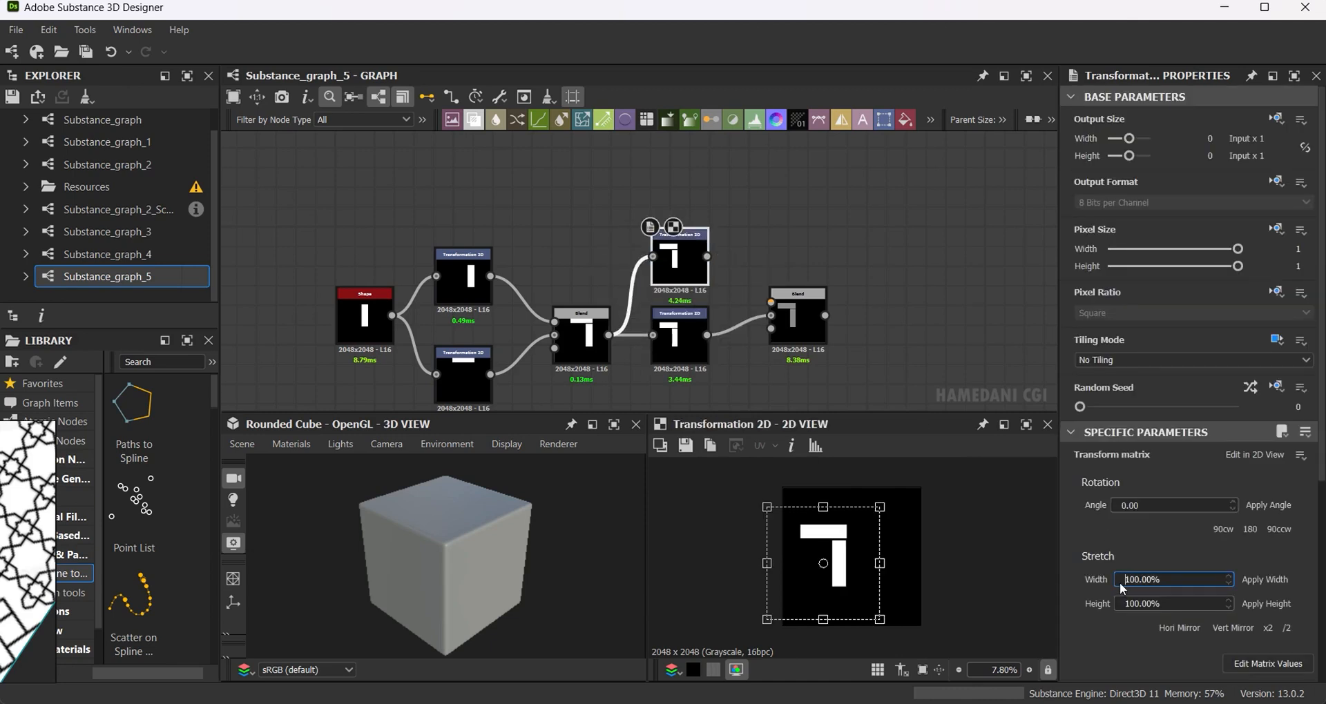
Flip the scaled-down duplicate vertically with a -100% stretch height, connect it as the final Blend's foreground, and preview the Blend.
click(1122, 604)
text(-)
key(Return)
drag(760, 291, 771, 301)
double_click(797, 318)
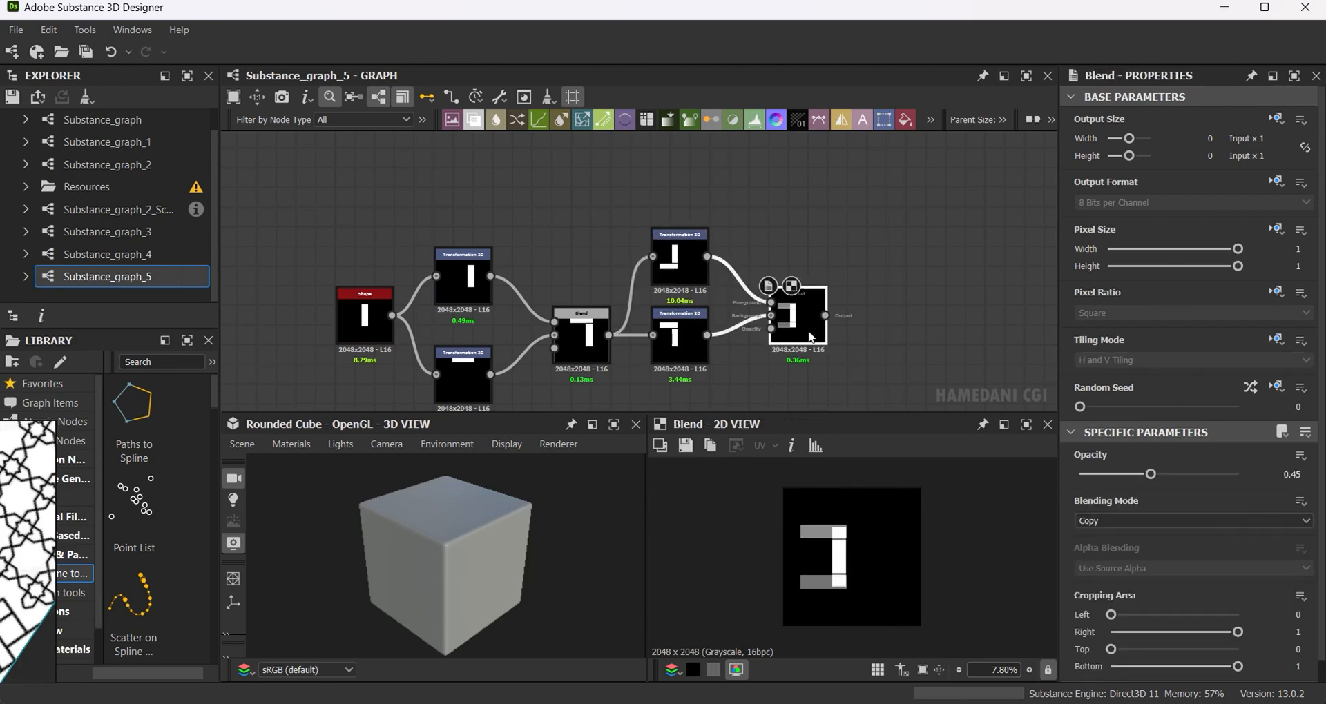
Reposition the lower corner shape, try -100% stretch height and width on the upper copy, and move that copy to the right.
click(680, 338)
drag(897, 572, 858, 549)
text(-)
key(Return)
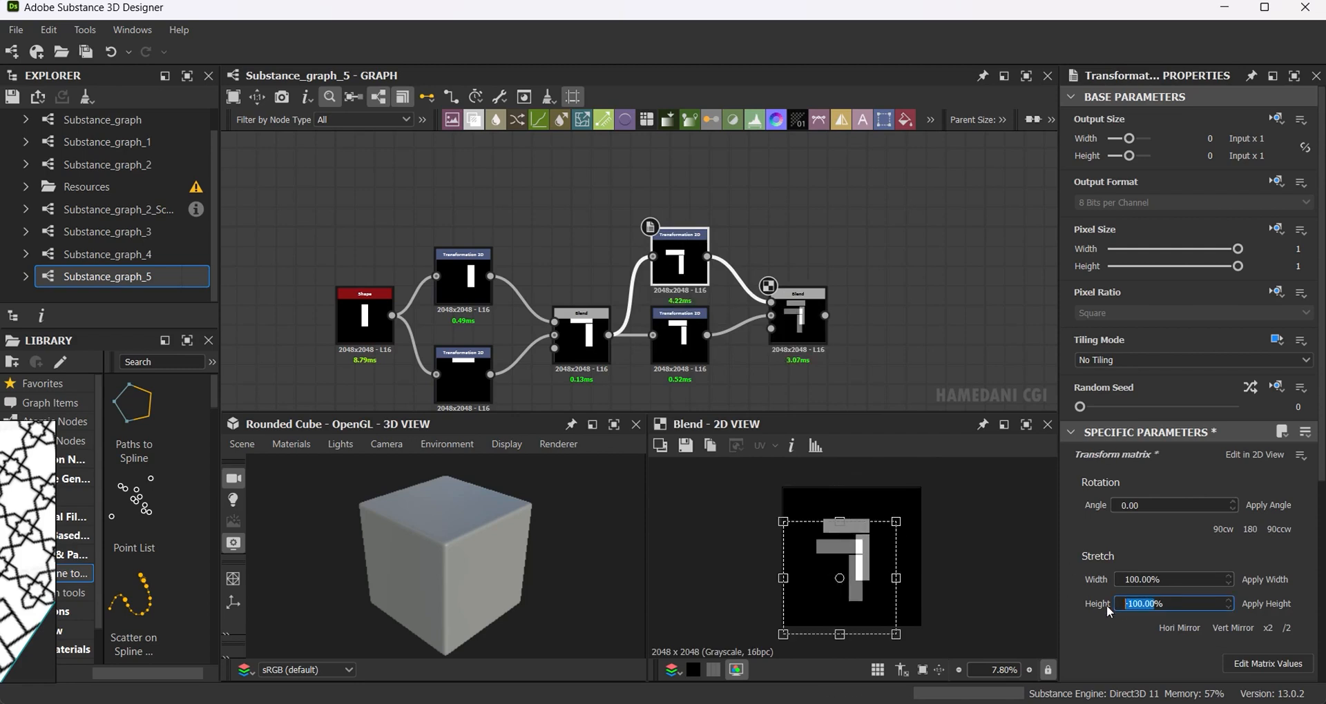
text(-)
key(Return)
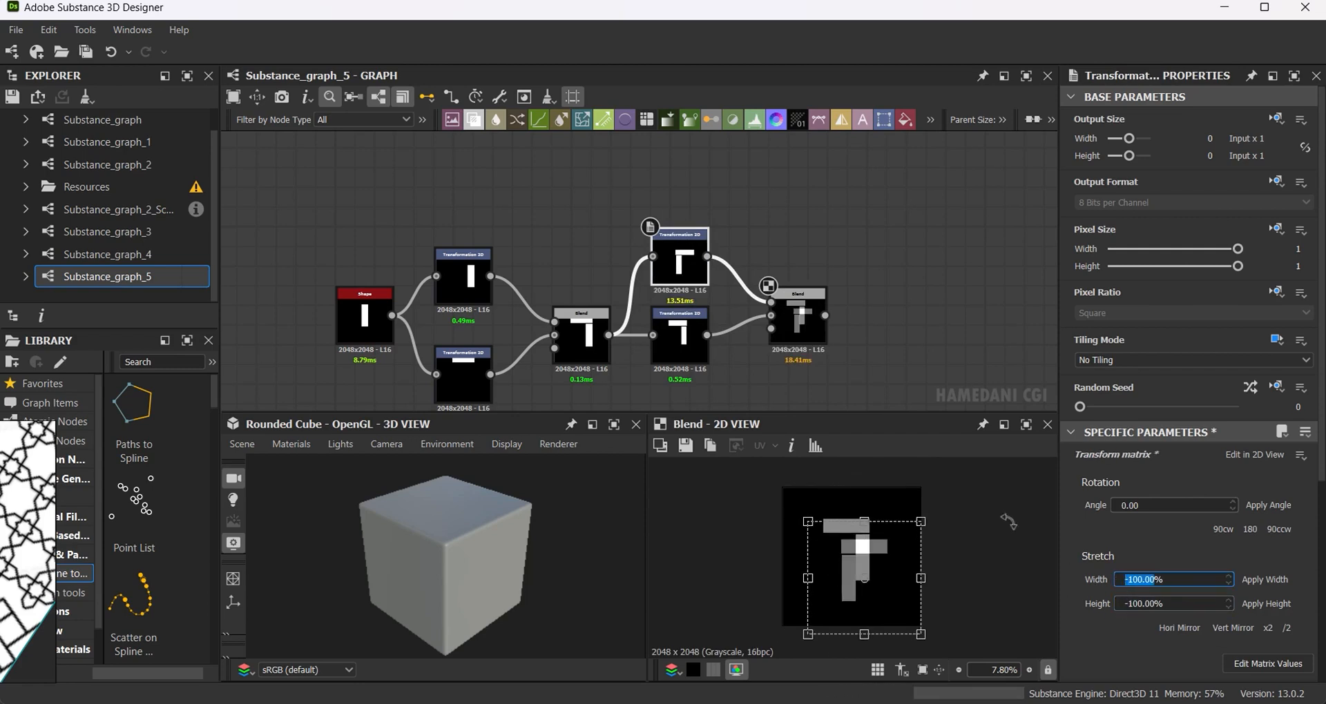
drag(875, 601, 928, 579)
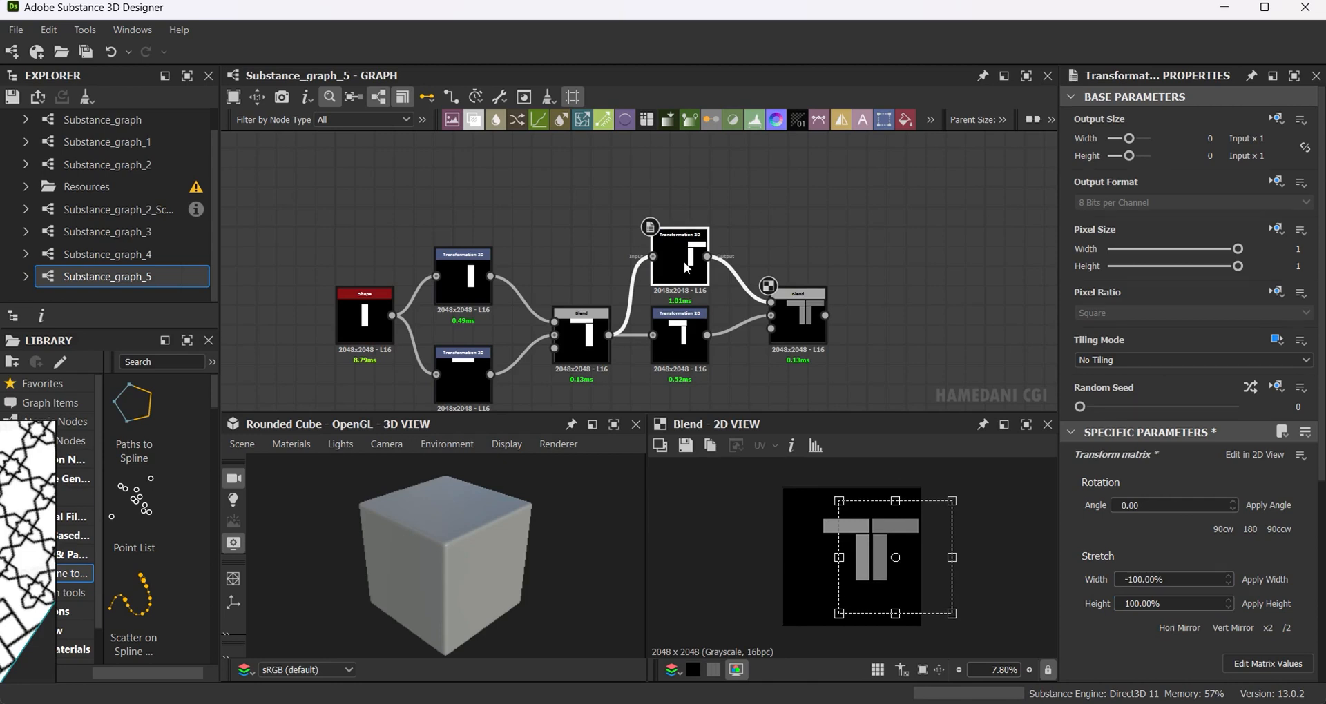
Replace the upper transform with a fresh duplicate of the lower one, connected to the final Blend's foreground.
key(Delete)
click(680, 332)
key(ctrl+d)
drag(654, 271, 706, 284)
click(795, 320)
click(699, 276)
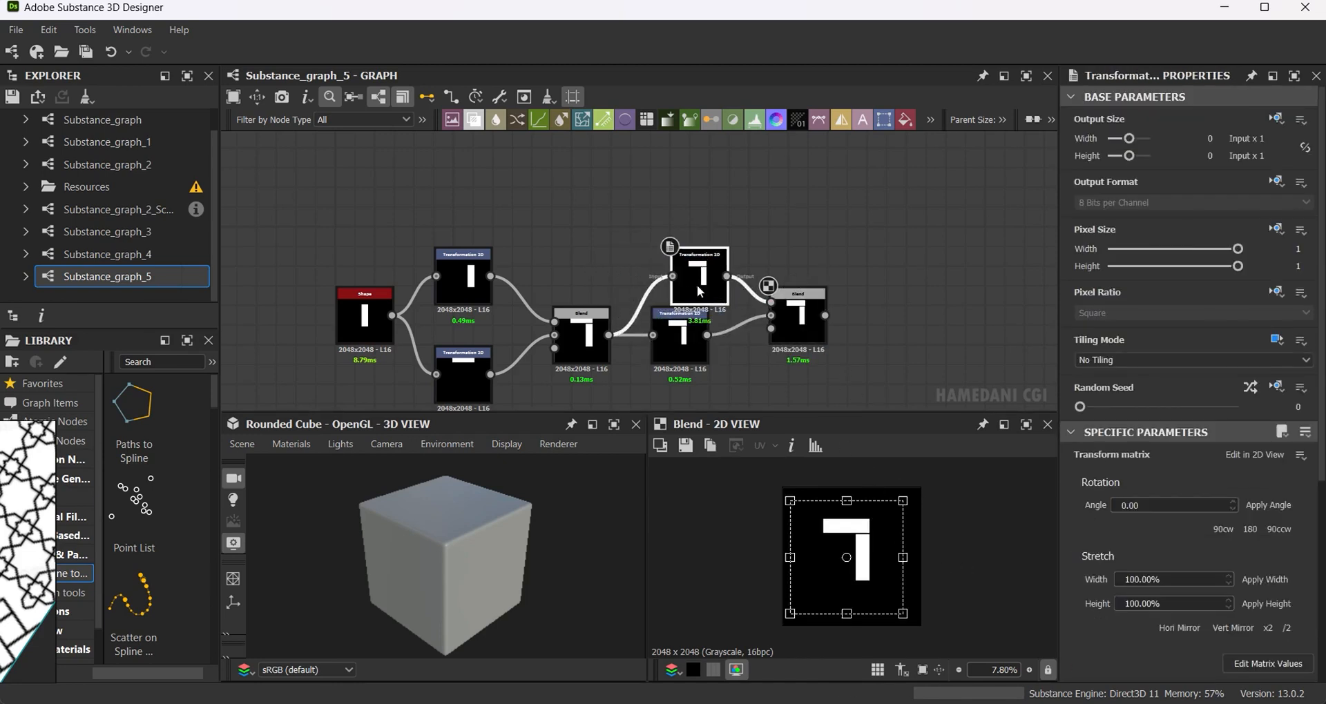
Mirror the fresh duplicate's corner shape by setting its stretch width and height to -100%.
click(1120, 603)
click(1120, 582)
text(-)
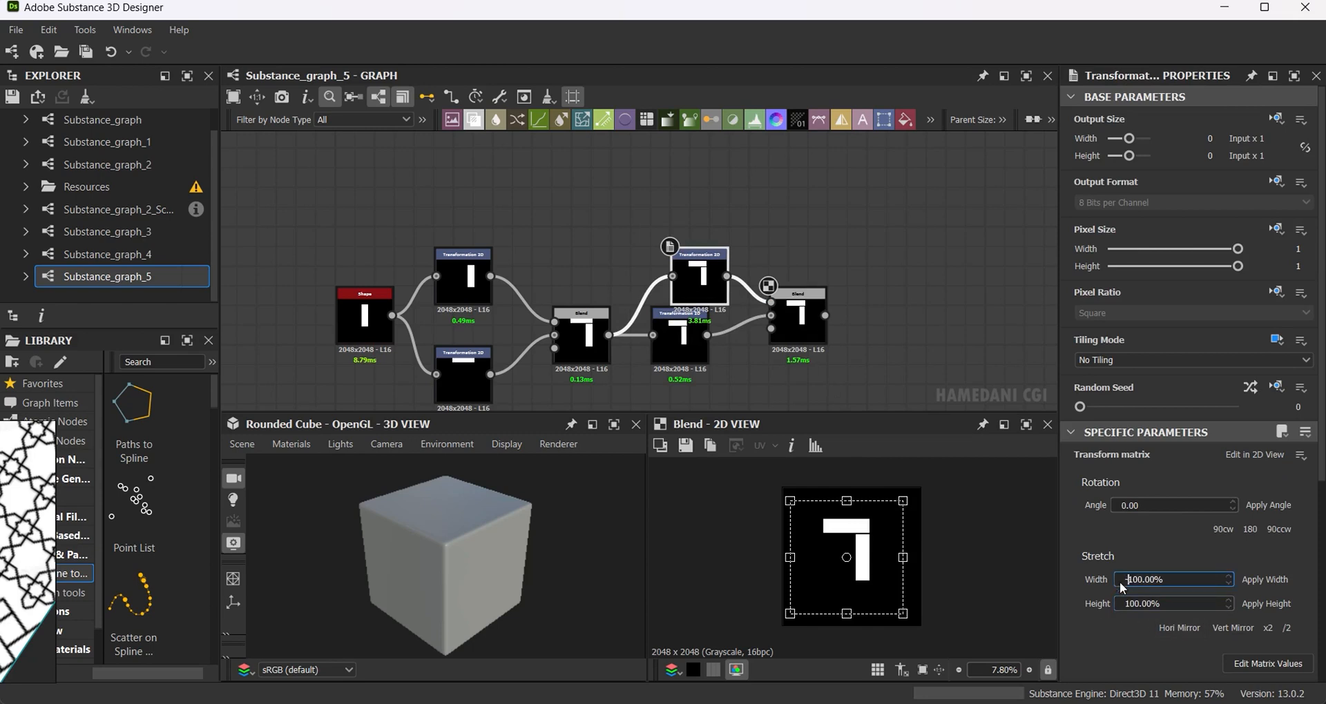
key(Return)
click(1117, 608)
text(-)
key(Return)
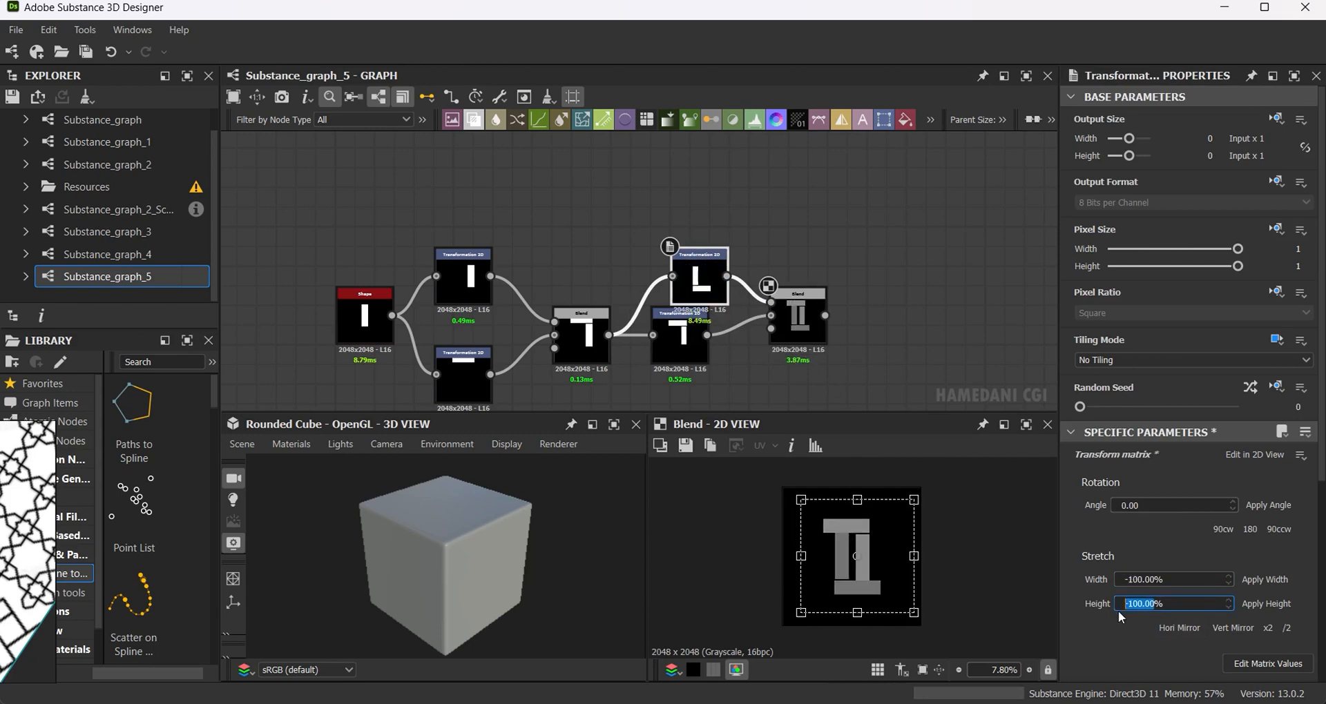
Move the lower and upper corner shapes in the blended preview until their four bars interlock as a pinwheel.
click(695, 351)
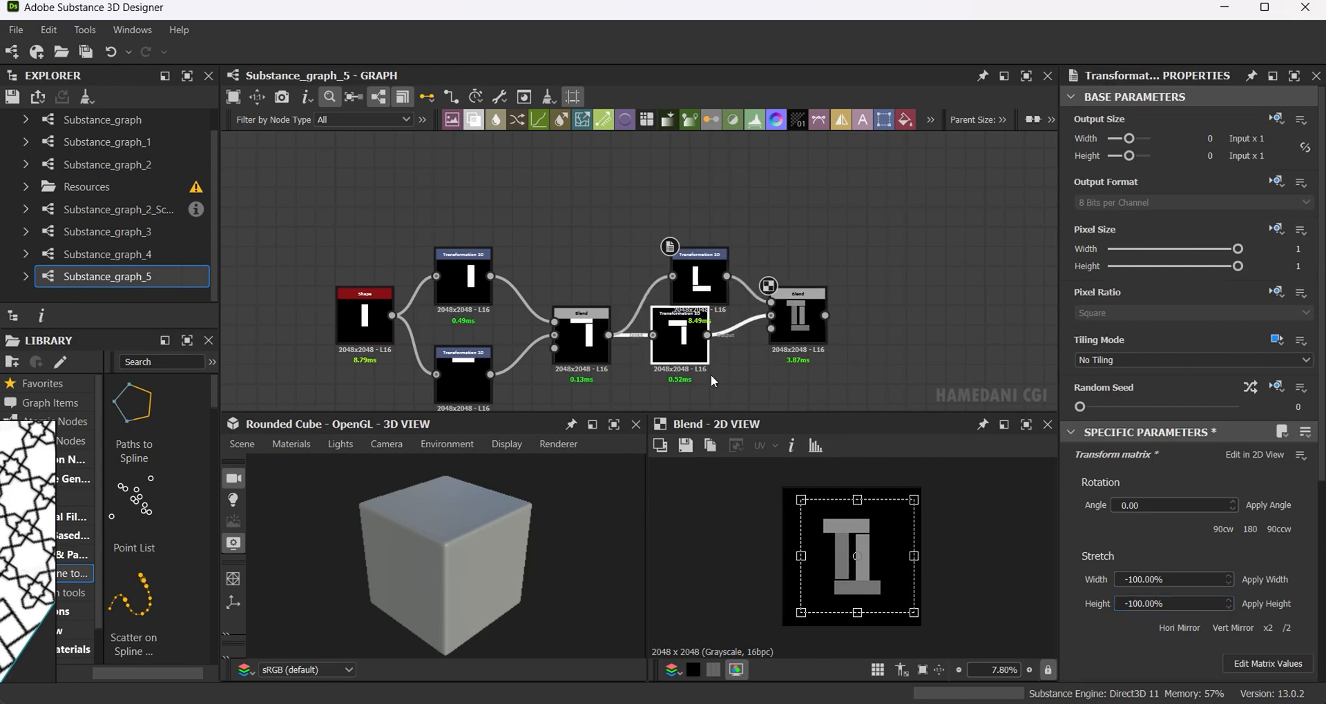
drag(826, 580, 863, 555)
click(698, 287)
click(679, 353)
scroll(846, 567, up, 4)
scroll(863, 555, up, 5)
middle_drag(862, 556, 871, 594)
scroll(869, 594, down, 5)
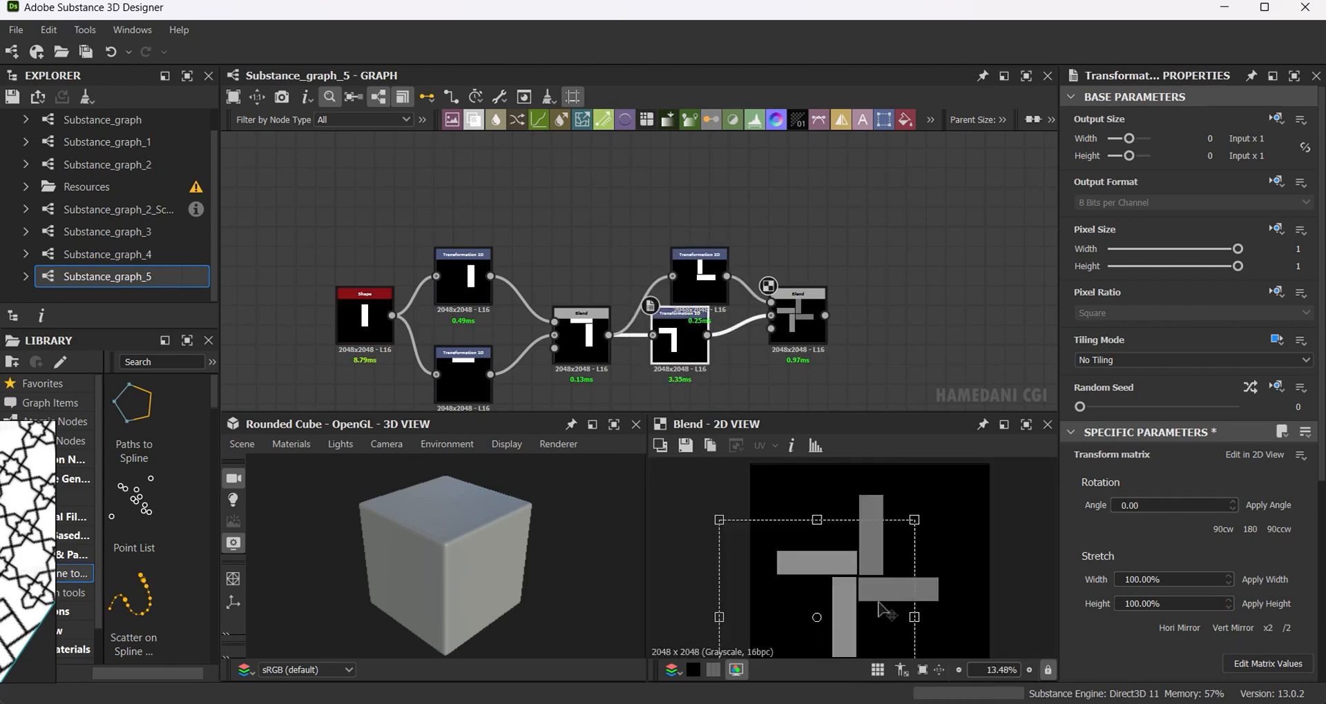
scroll(878, 595, up, 4)
scroll(883, 601, down, 5)
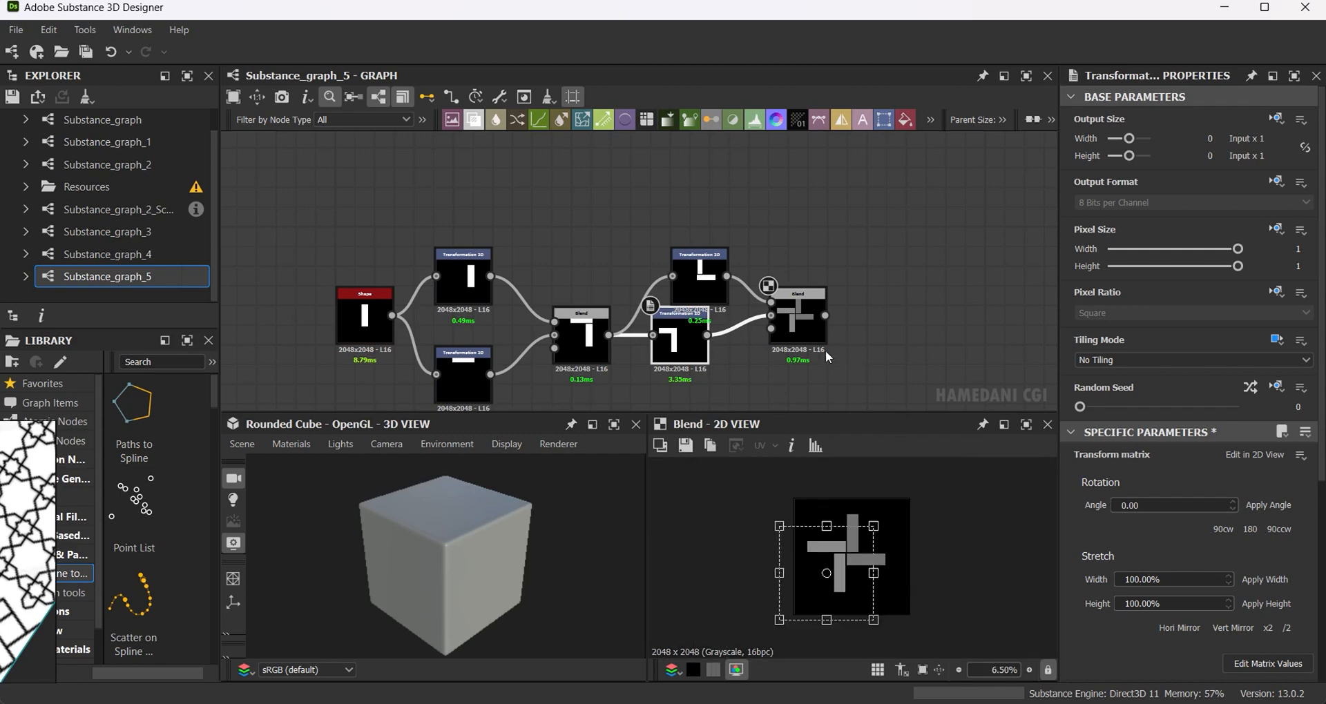
Set the Blend joining the two corner shapes to Max (Lighten) mode with opacity 1.
click(798, 325)
click(1193, 521)
click(1112, 586)
drag(1152, 456, 1261, 458)
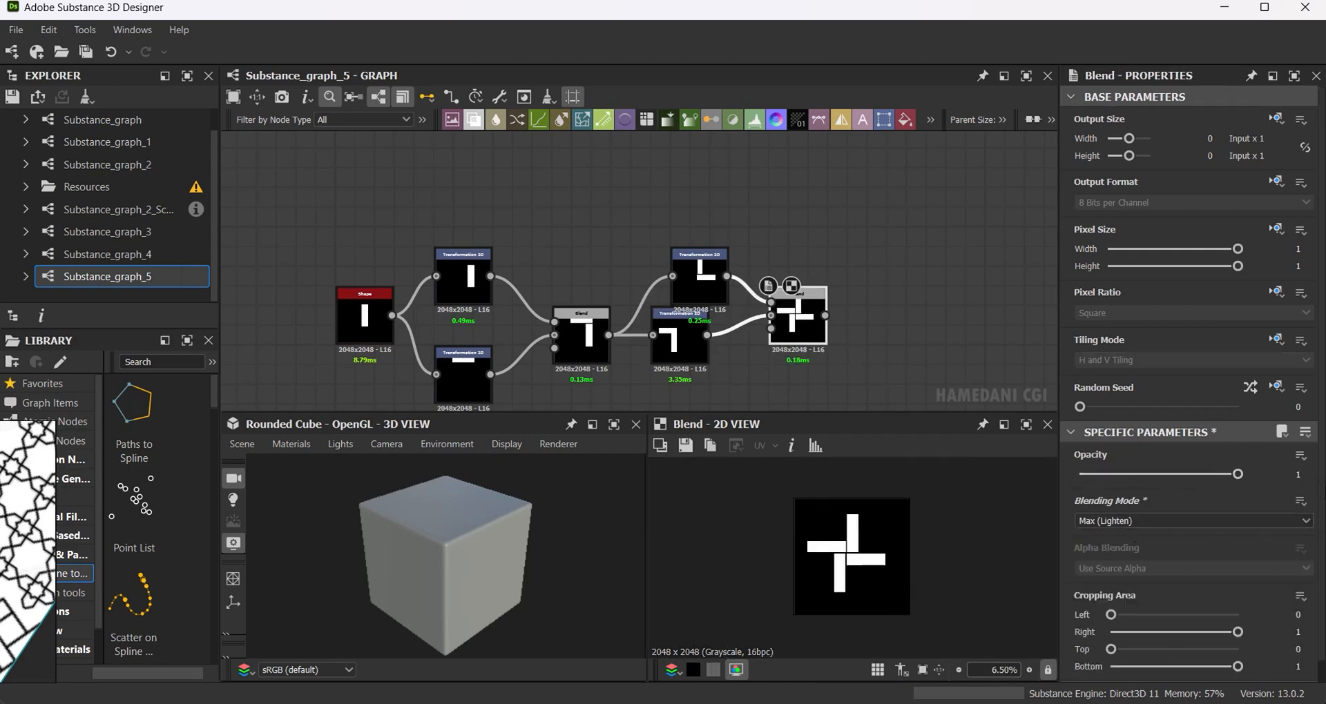
Add a Transformation 2D after the pinwheel Blend and enlarge and centre the motif until it nearly fills the tile, checking the tiled preview.
middle_drag(884, 335, 781, 326)
click(878, 122)
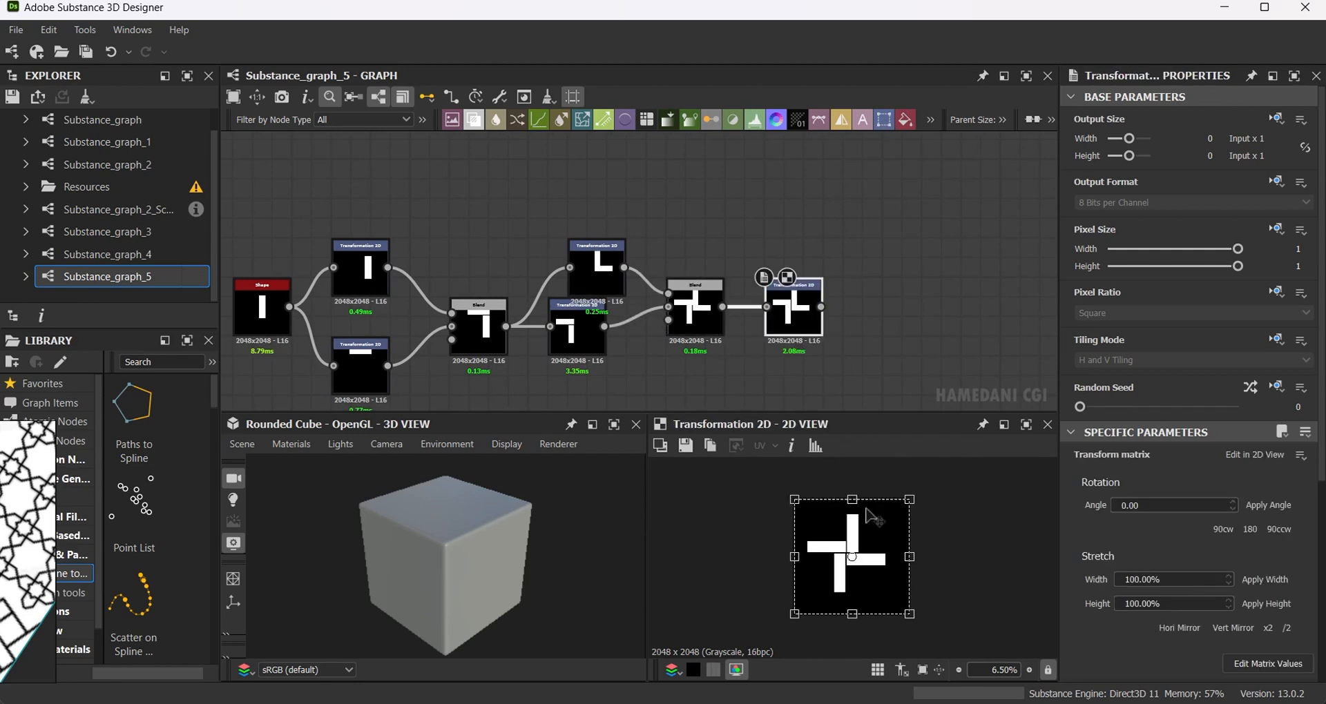
click(1027, 425)
scroll(748, 450, up, 3)
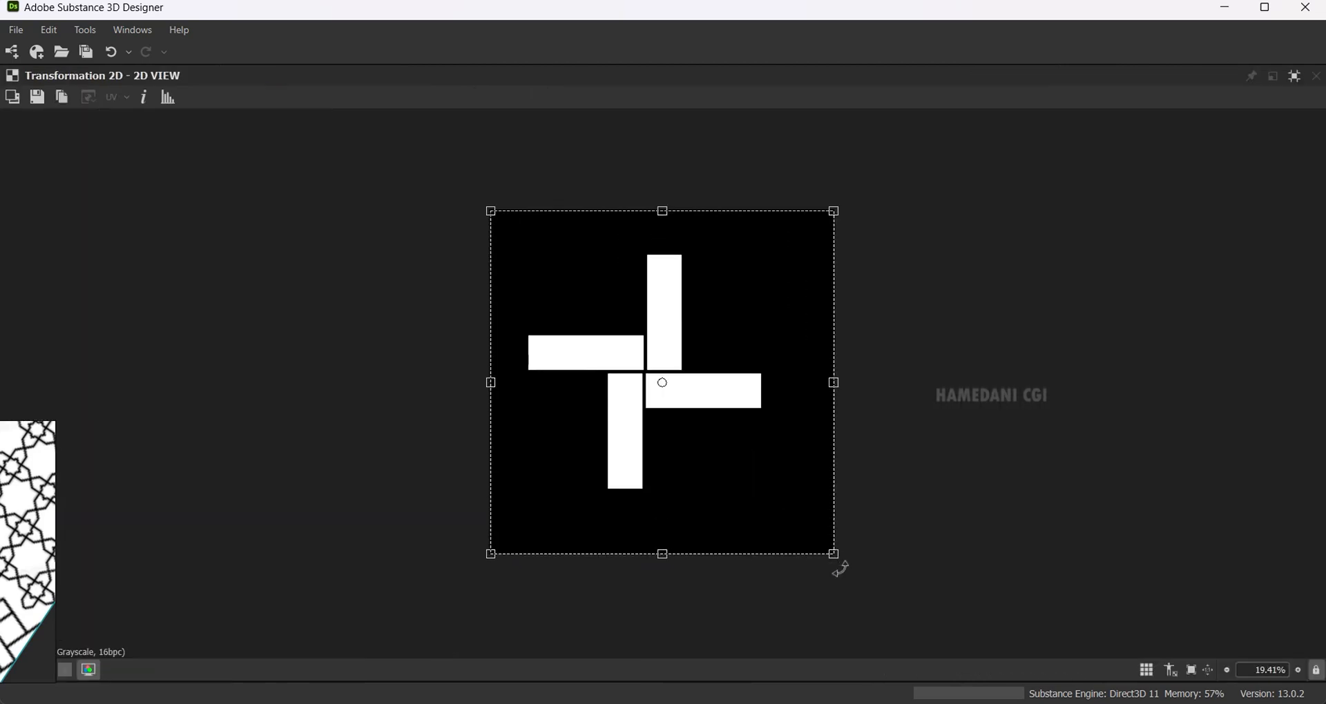
mouse_move(835, 554)
mouse_down()
mouse_move(855, 565)
mouse_move(785, 497)
mouse_move(924, 634)
mouse_move(834, 578)
mouse_up()
key(space)
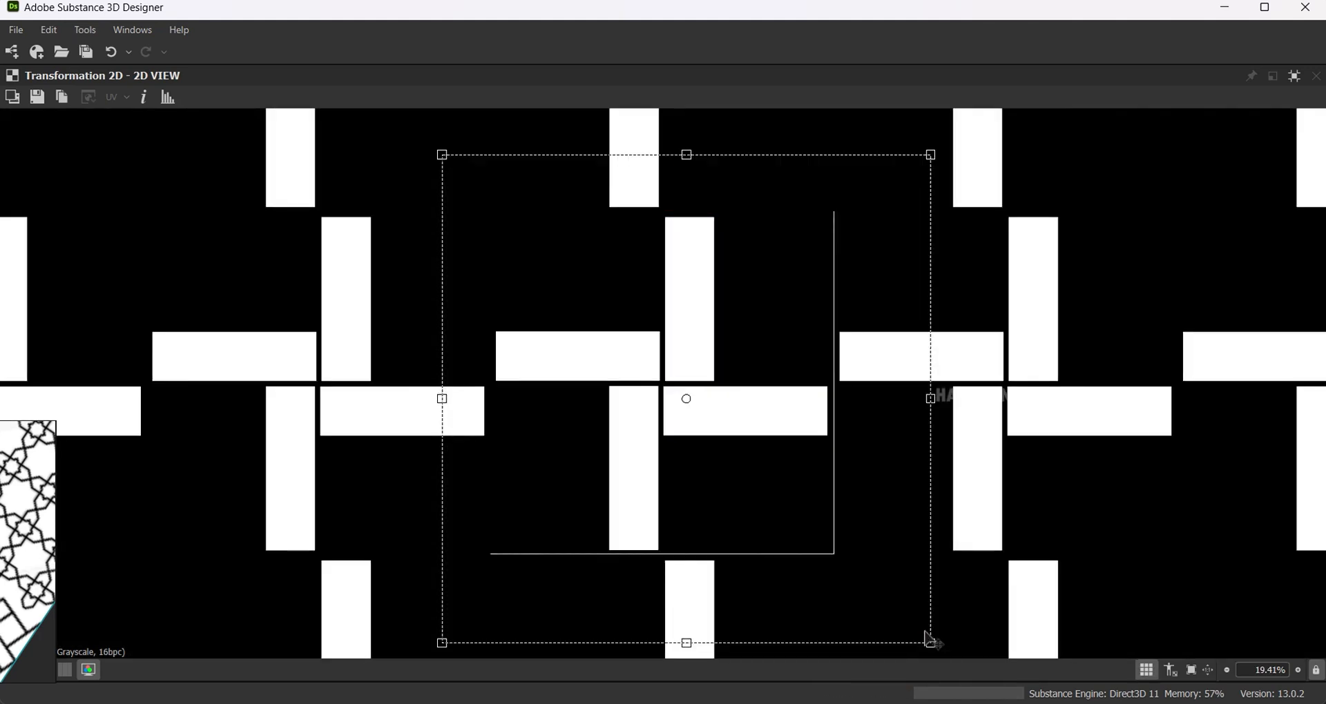
drag(930, 643, 933, 646)
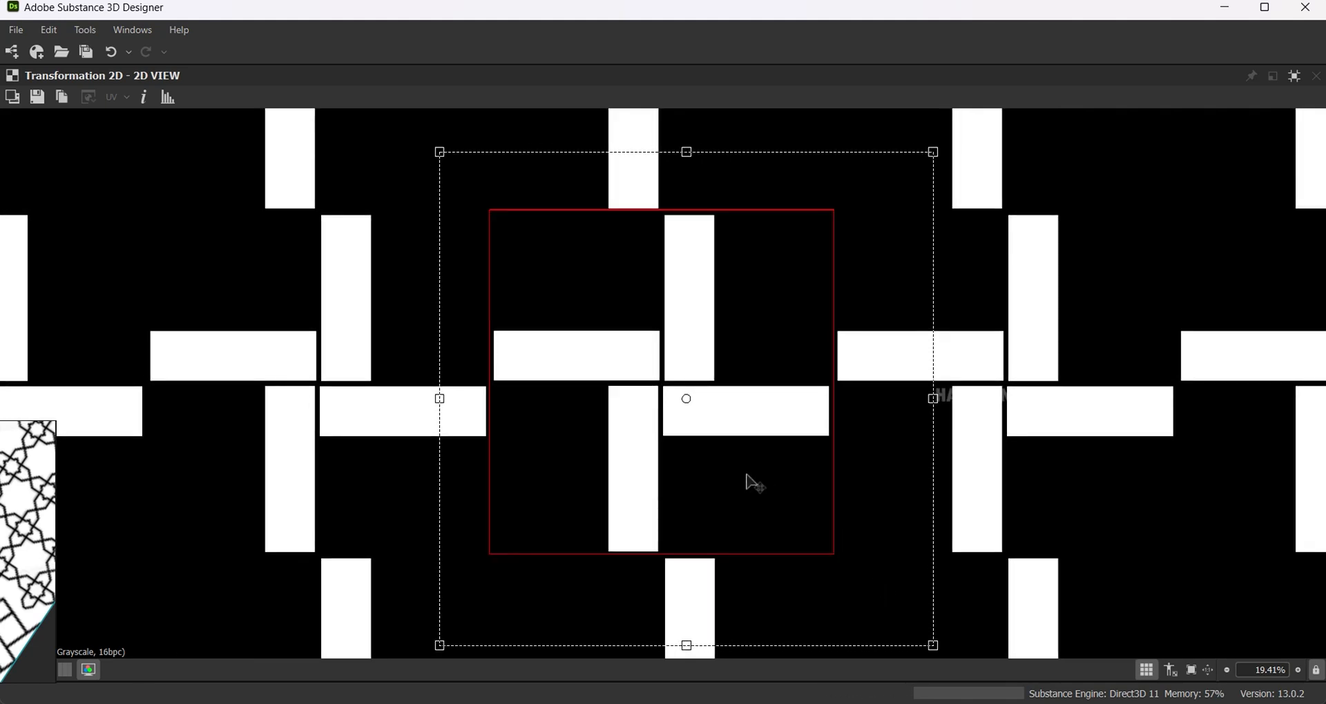
drag(747, 474, 746, 474)
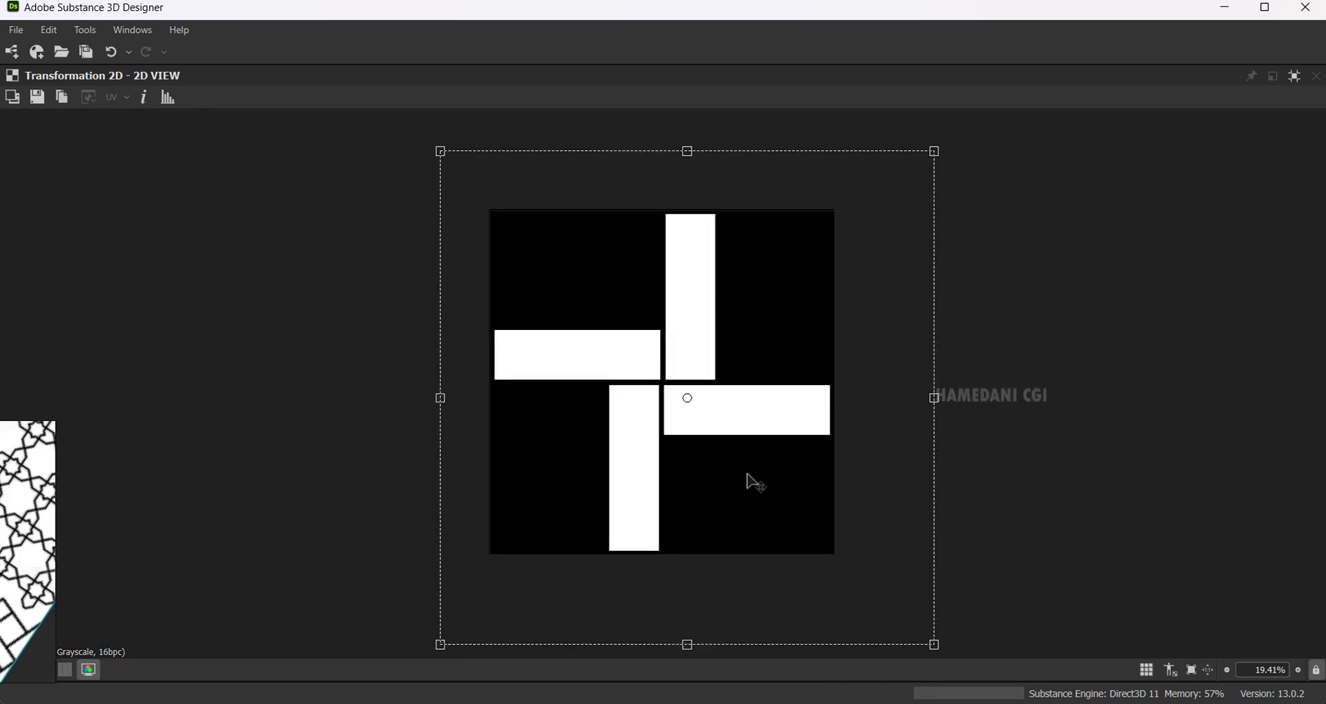
click(1302, 80)
Add a second Shape node above the pinwheel chain and reduce its square's scale to about 0.26.
middle_drag(851, 314, 719, 325)
key(space)
text(sh)
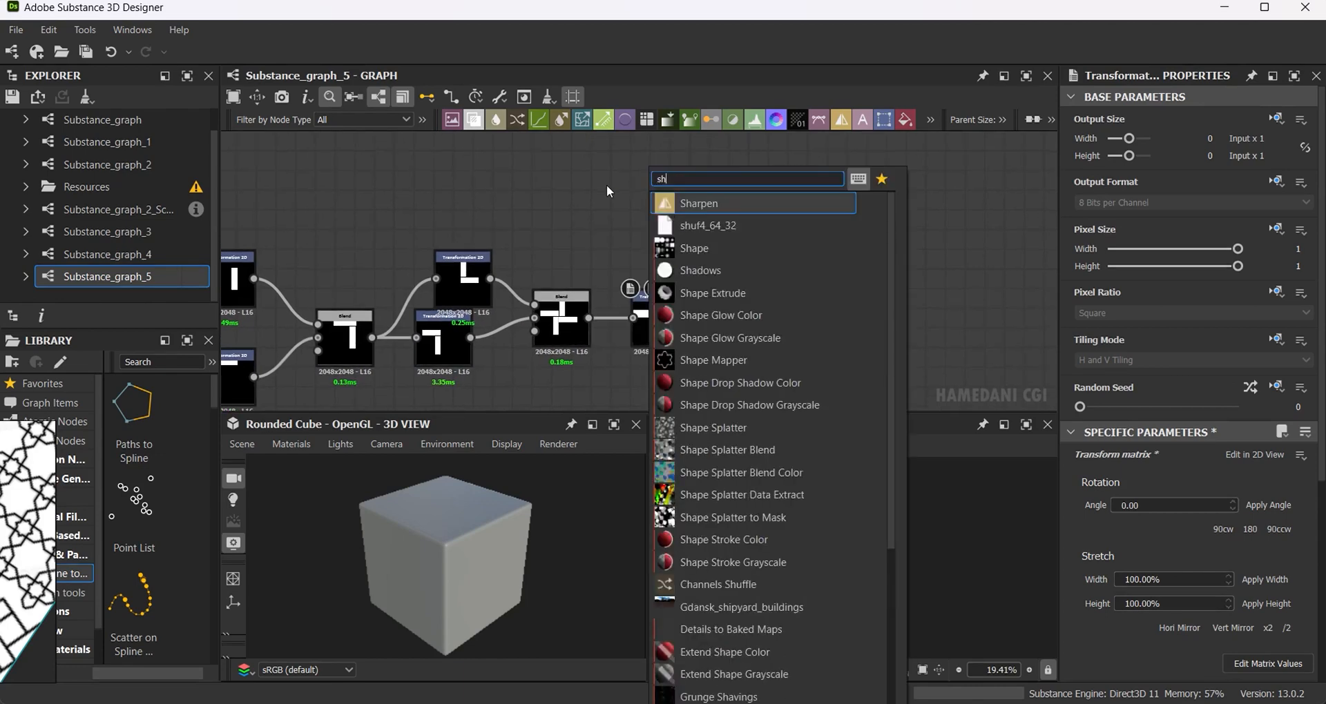
text(ape)
key(Return)
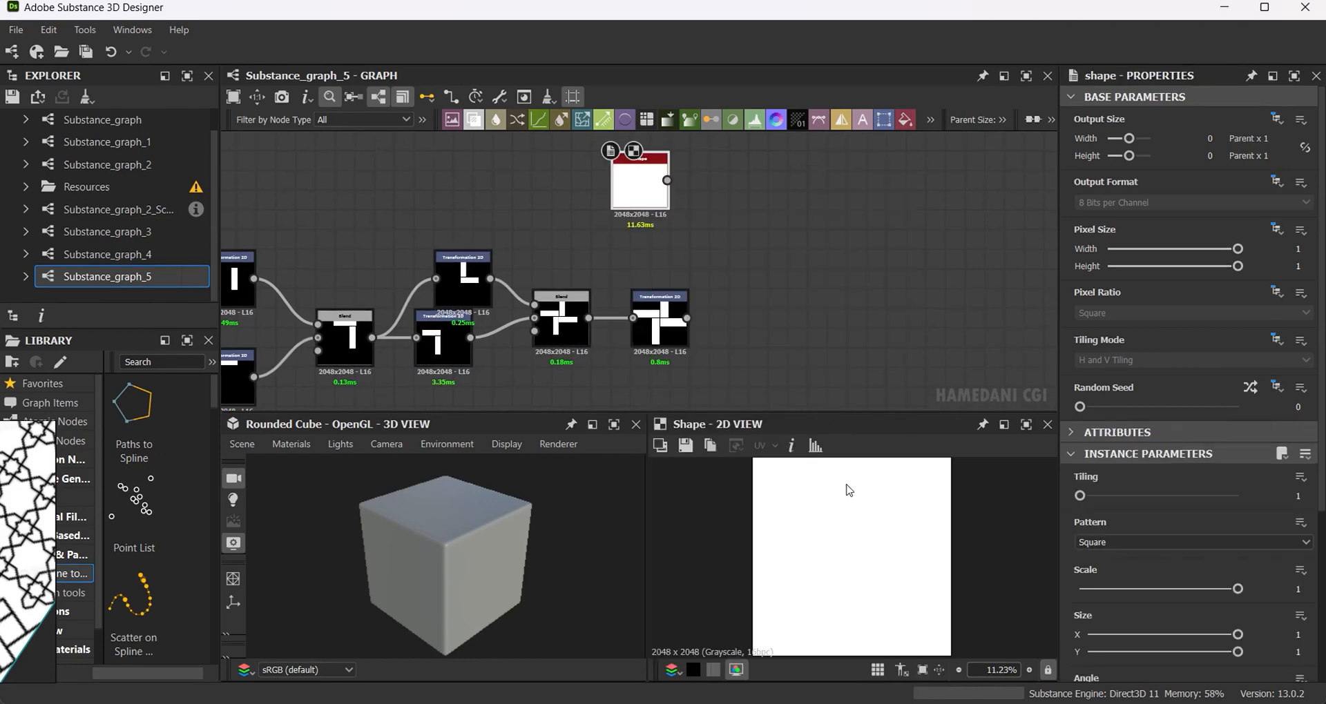
drag(1236, 593, 1124, 600)
Attach a Transformation 2D to the new square Shape and set its tiling mode to No Tiling.
click(900, 120)
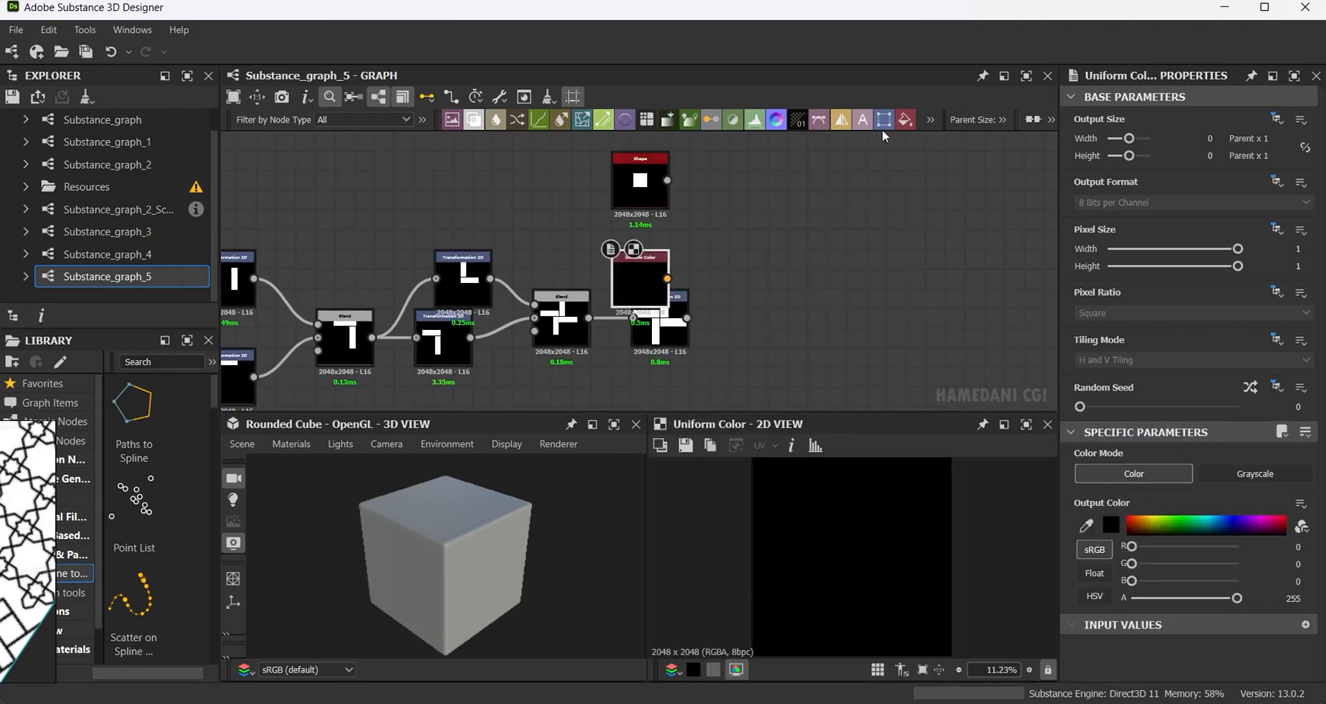
key(Delete)
click(649, 185)
click(886, 121)
click(1276, 341)
click(1257, 362)
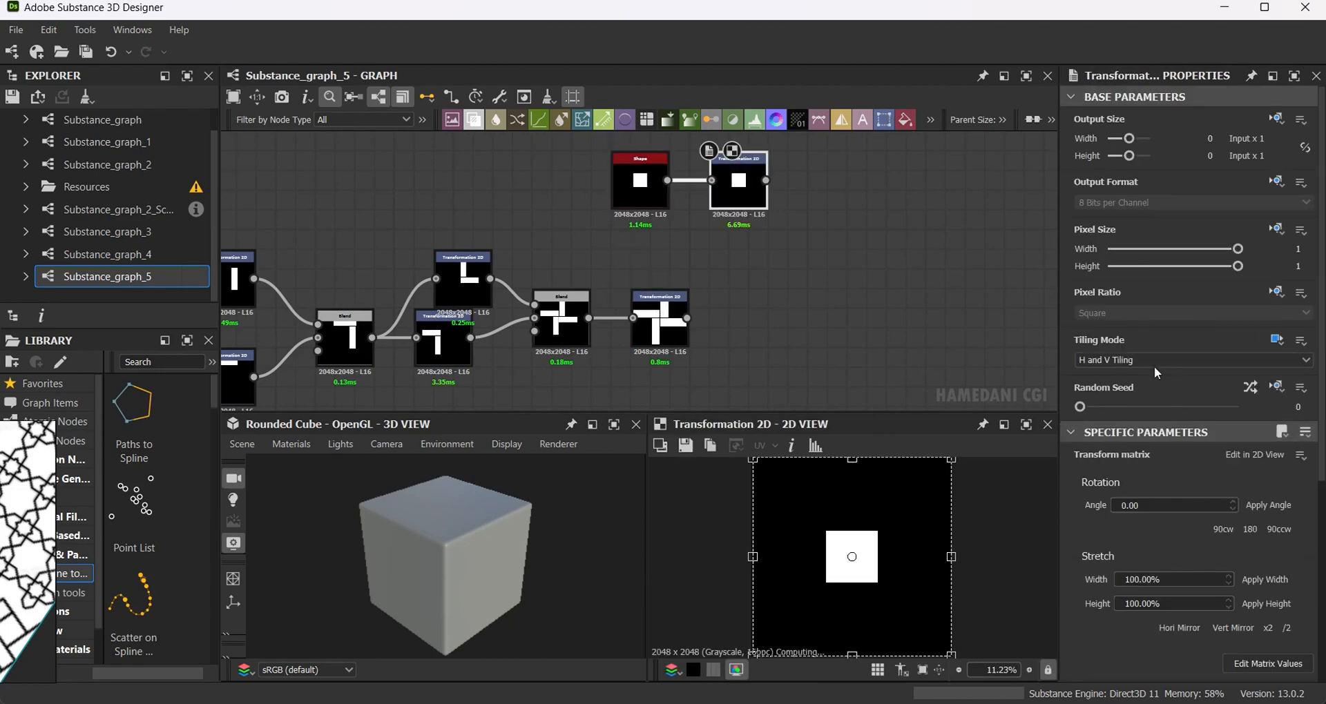
click(1174, 360)
click(1148, 375)
drag(738, 184, 710, 184)
Overlay the transformed square on the enlarged pinwheel with a new Blend and set its opacity to 0.39.
middle_drag(796, 336, 745, 352)
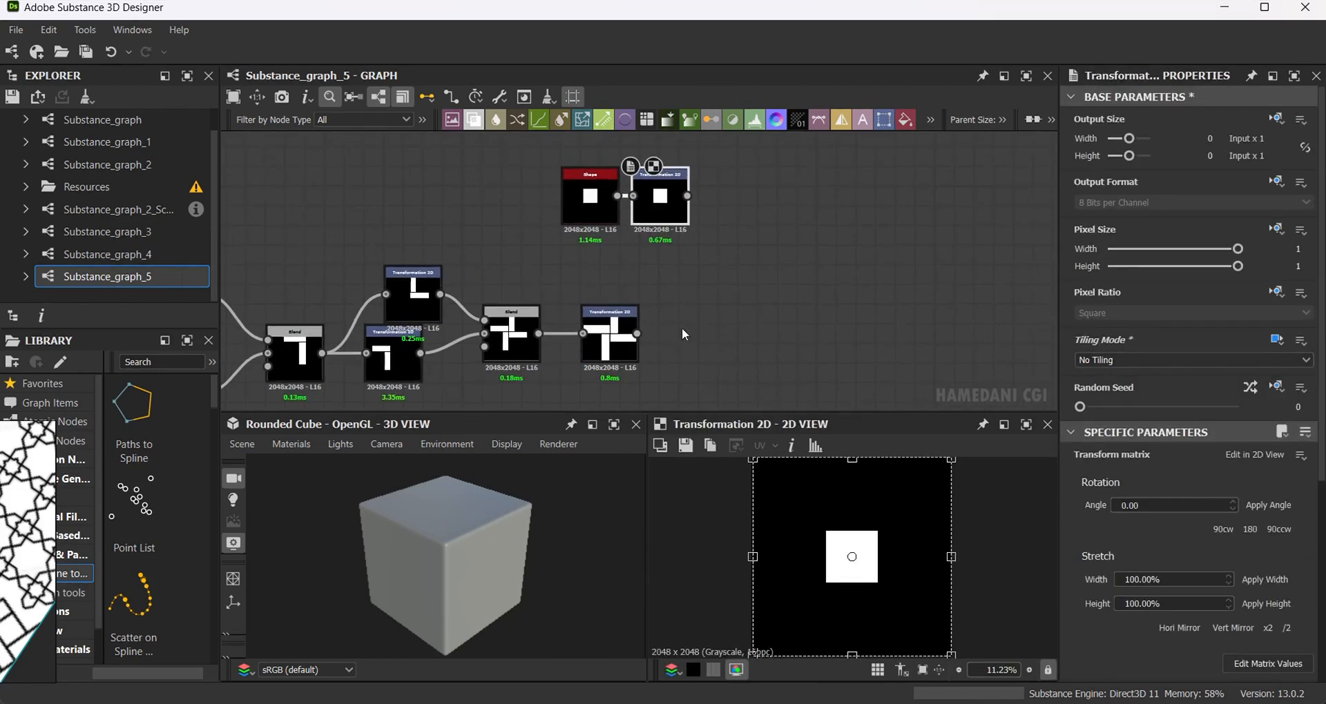
drag(612, 332, 651, 332)
drag(854, 325, 831, 284)
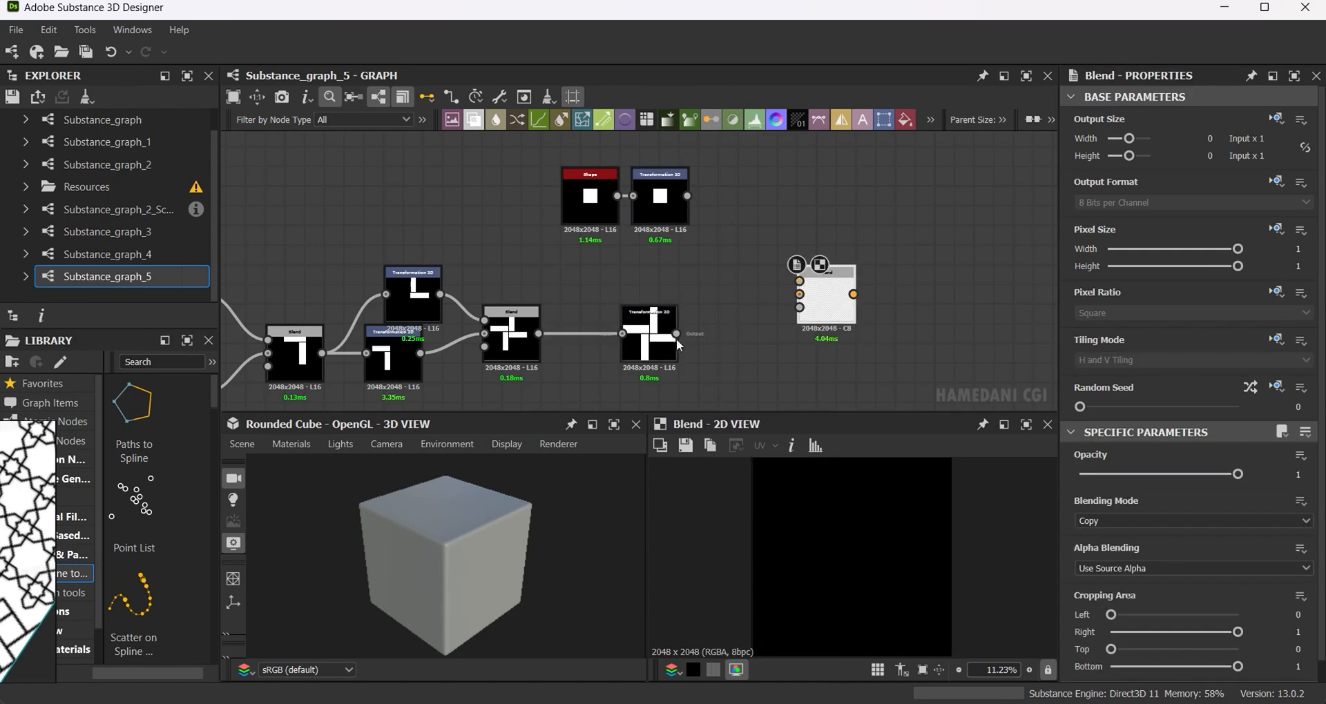
drag(688, 196, 799, 281)
drag(1236, 474, 1141, 475)
Move the square into the pinwheel's upper-right gap and enlarge its Shape slightly to fit between the bars.
click(655, 203)
drag(878, 586, 907, 529)
scroll(939, 555, up, 4)
click(570, 199)
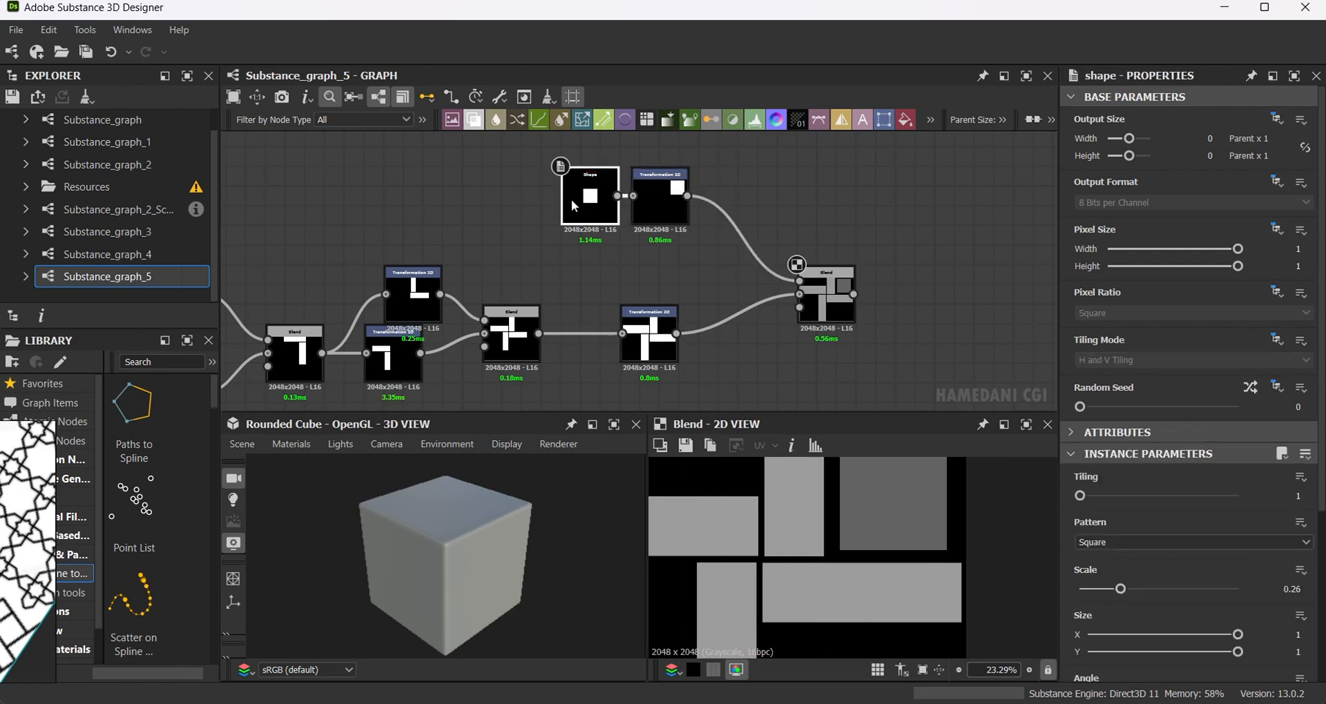
drag(1126, 594, 1135, 594)
click(656, 203)
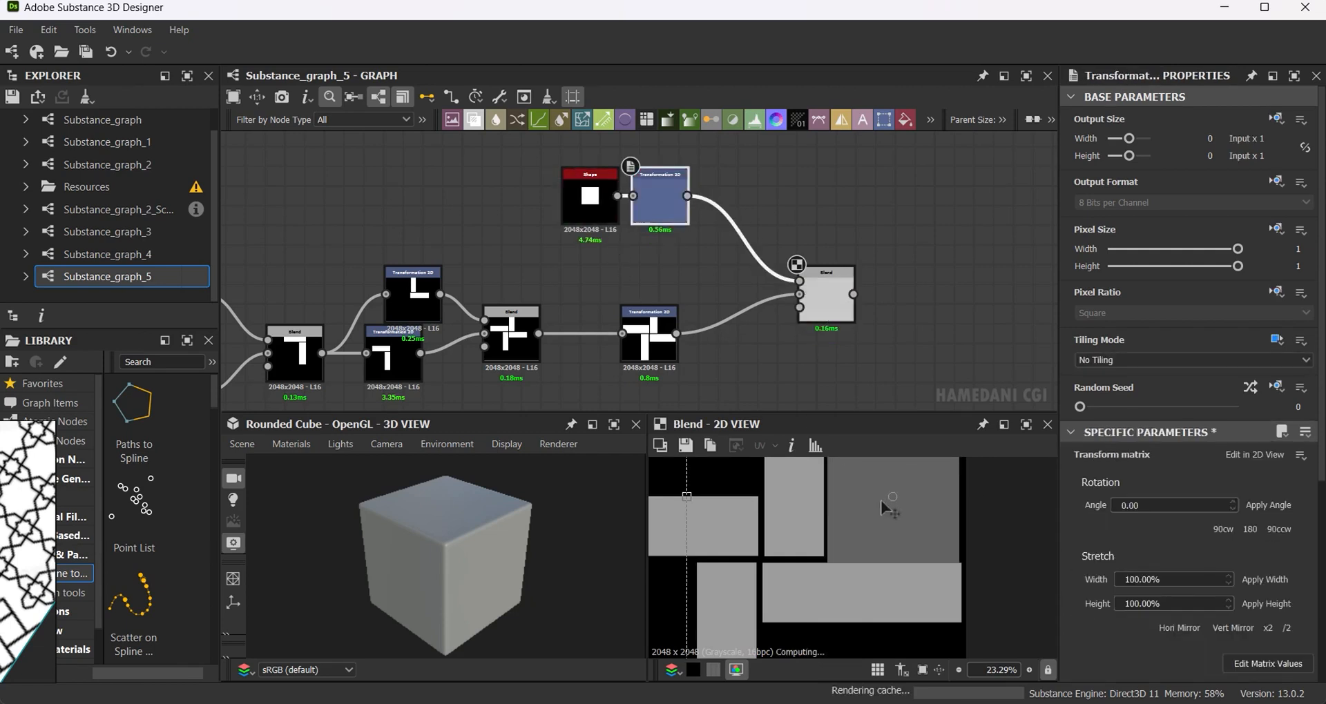
scroll(884, 493, down, 6)
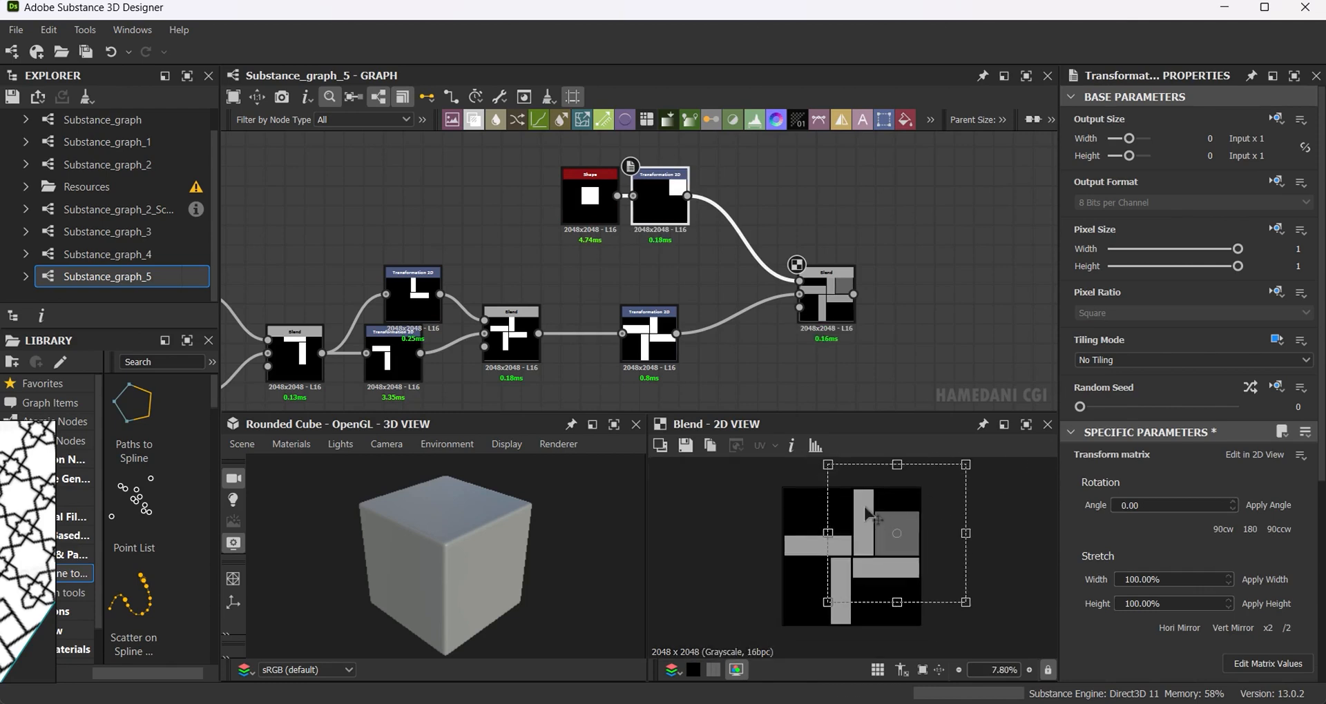
Add a separate Blend set to Max (Lighten) above the square chain and place two copies of it nearby.
middle_drag(694, 209, 715, 301)
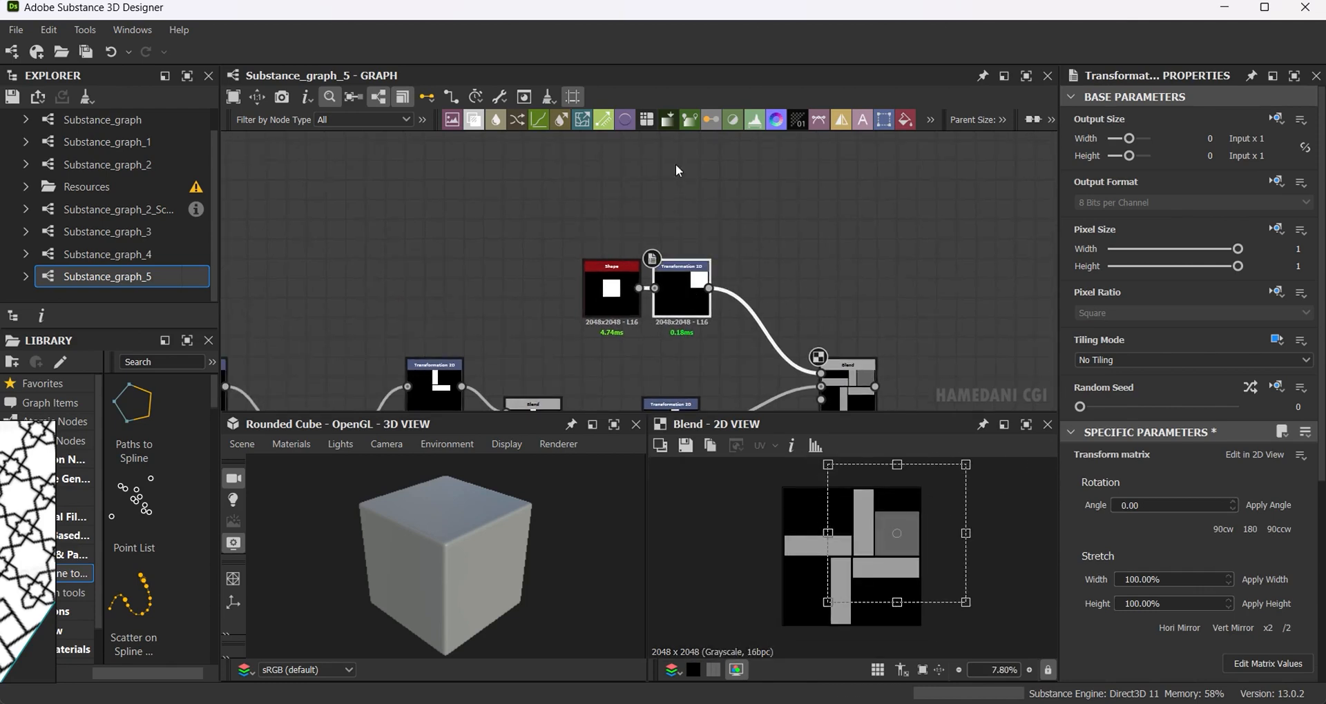
click(802, 257)
click(1194, 520)
click(1102, 592)
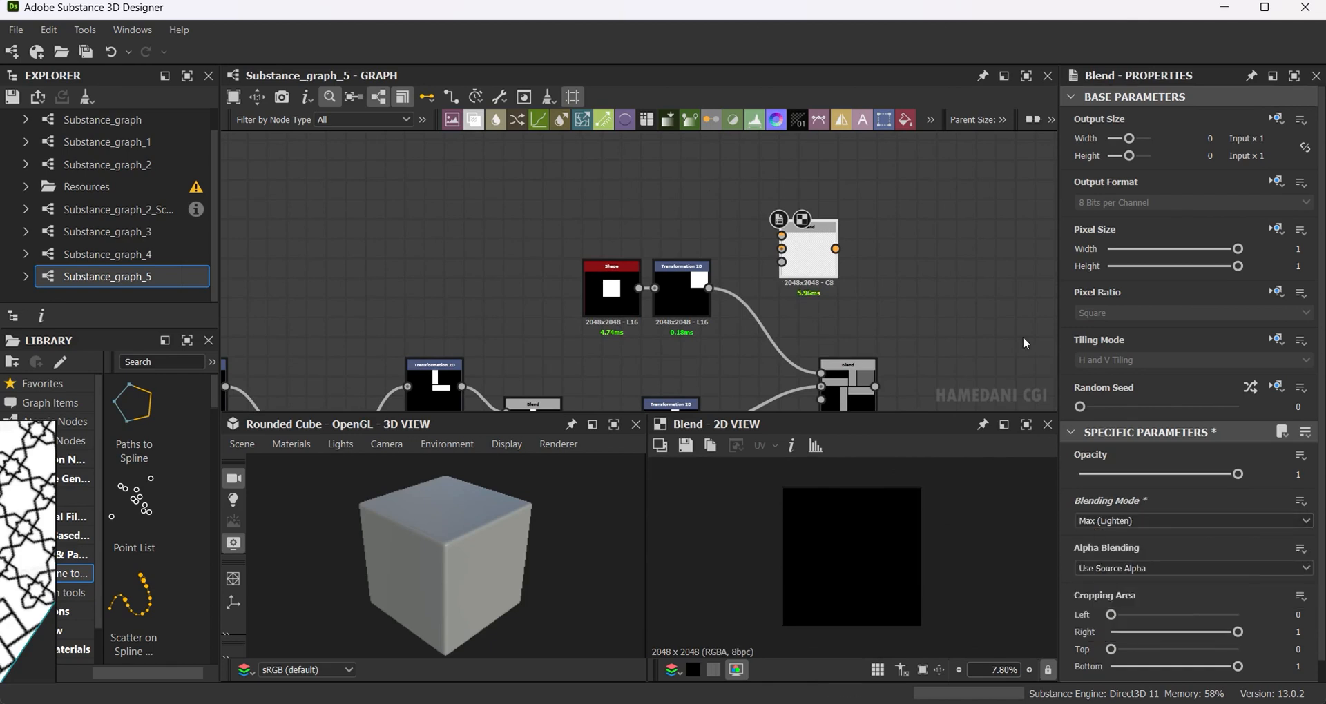
middle_drag(849, 255, 825, 345)
key(ctrl+c)
key(ctrl+v)
drag(652, 266, 797, 256)
key(ctrl+v)
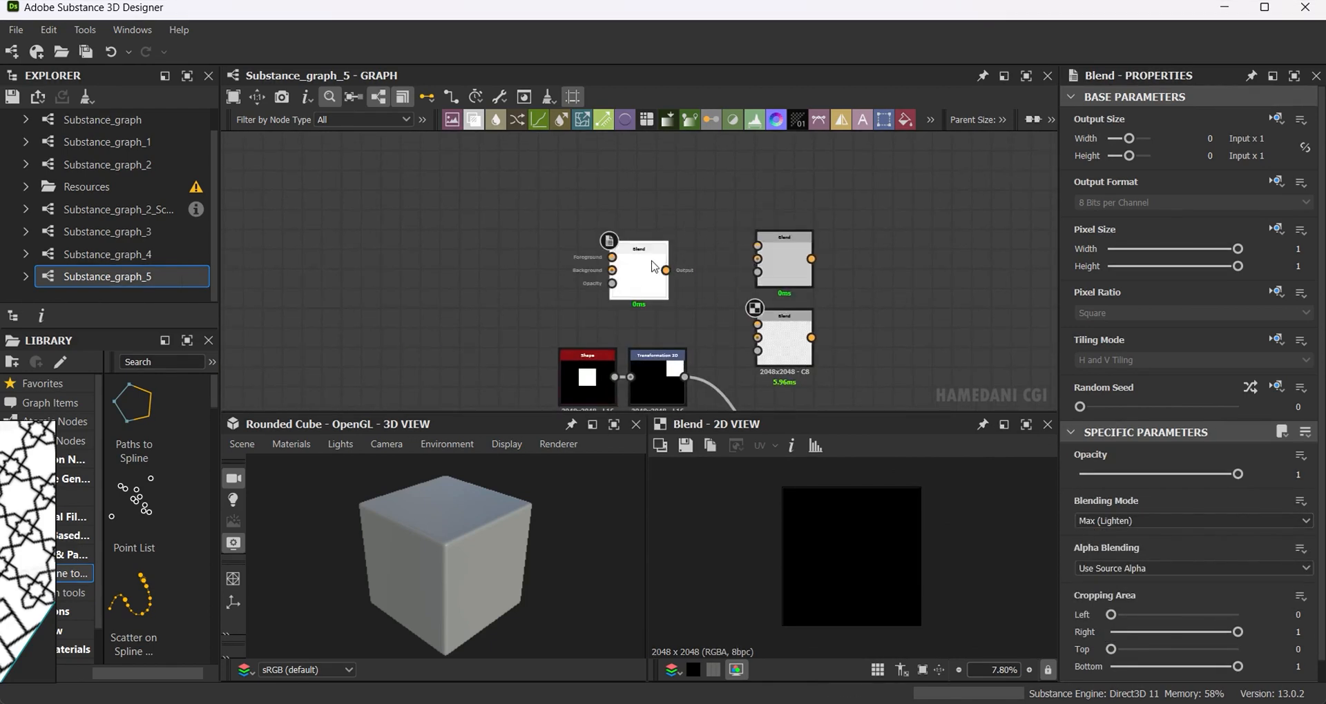
drag(652, 262, 857, 200)
Duplicate the square's Transformation 2D, combine both squares in the Max (Lighten) Blend, and feed the result into the final Blend's foreground.
middle_drag(788, 329, 828, 272)
drag(720, 375, 625, 322)
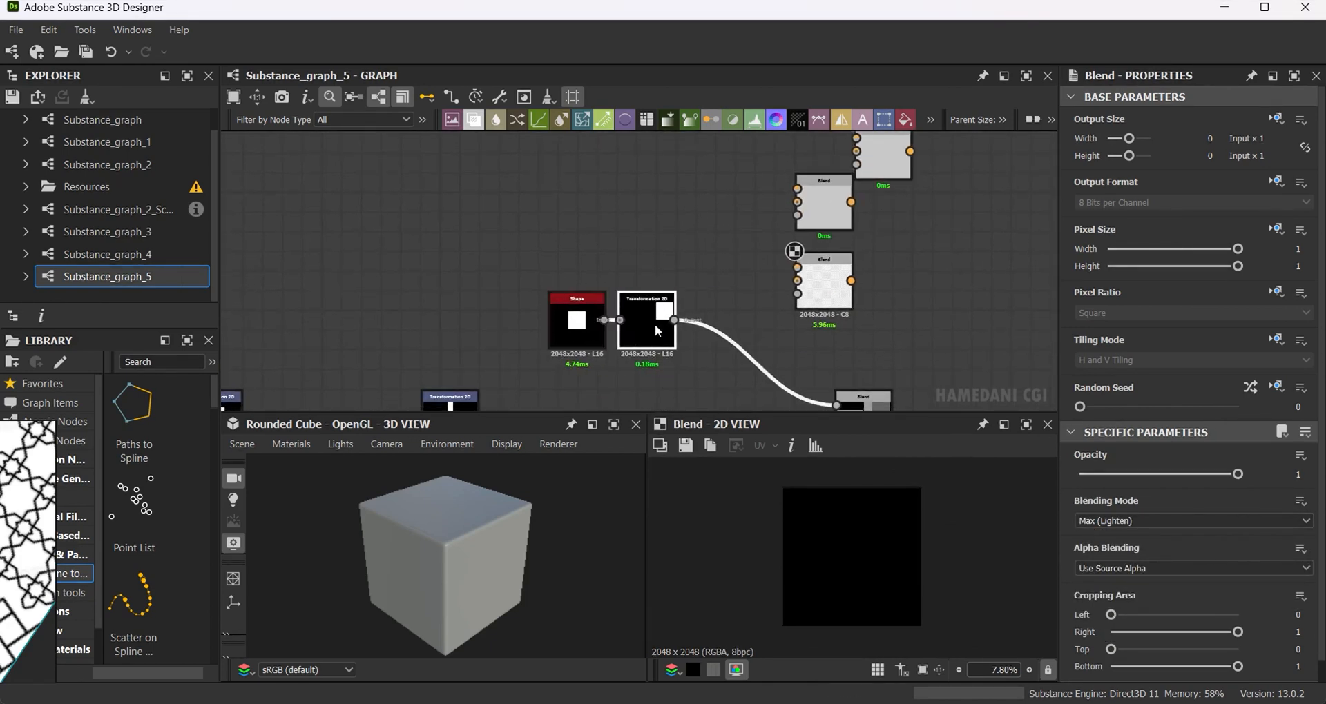
key(ctrl+c)
key(ctrl+v)
drag(645, 279, 654, 270)
drag(674, 321, 797, 281)
drag(675, 261, 737, 309)
drag(848, 402, 847, 404)
middle_drag(977, 323, 968, 216)
Preview the final Blend and move the duplicated square into the pinwheel's upper-left gap, snug against the vertical bar.
double_click(857, 315)
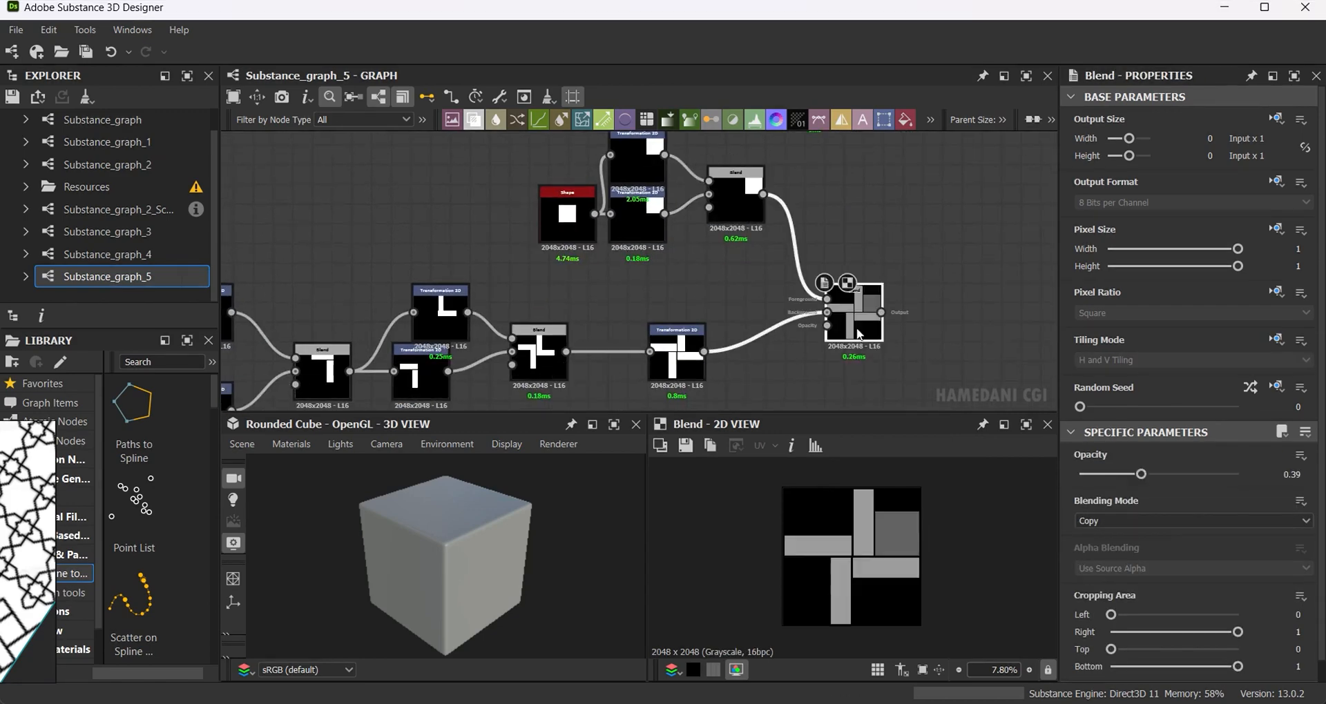
click(637, 160)
drag(897, 550, 822, 550)
scroll(822, 549, up, 5)
middle_drag(823, 549, 849, 587)
scroll(900, 576, down, 3)
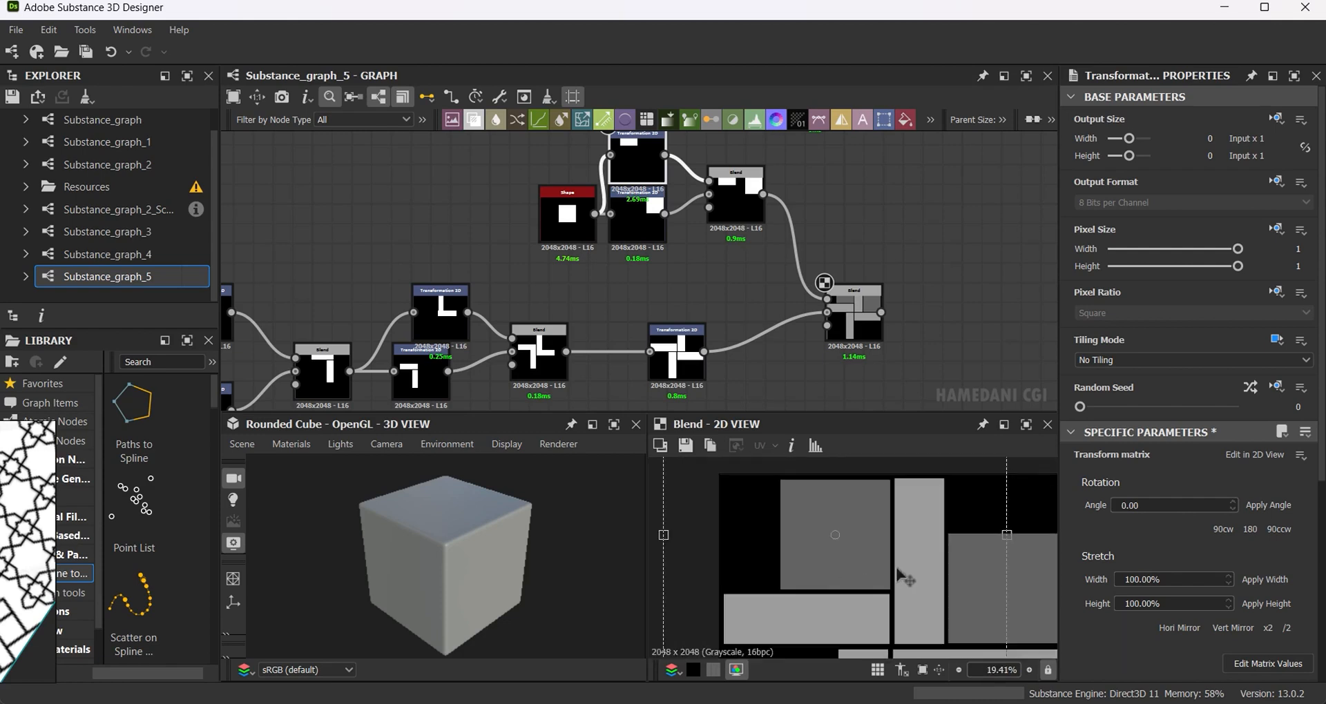
scroll(875, 544, up, 2)
middle_drag(876, 544, 871, 574)
drag(870, 578, 868, 578)
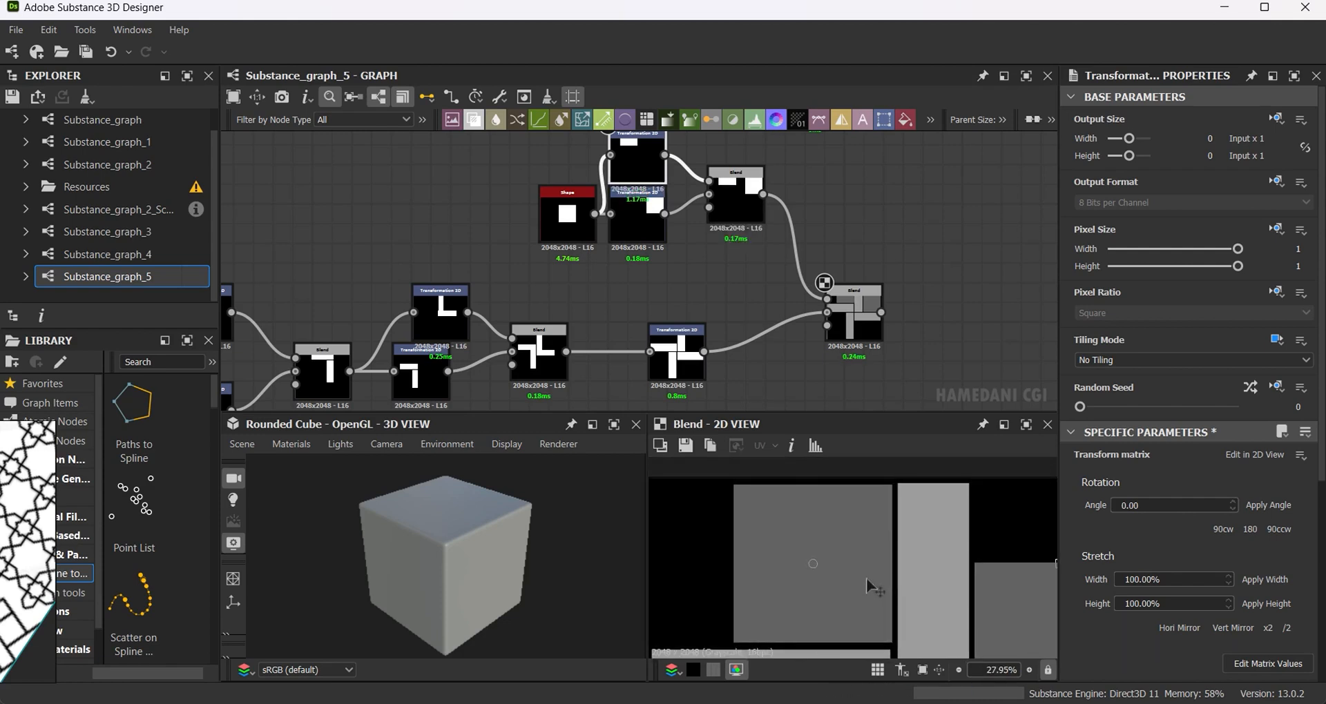
scroll(866, 578, down, 5)
Duplicate the square's transform again, merge it with the other two squares in a spare Blend, and route that to the final Blend's foreground.
middle_drag(727, 255, 755, 414)
drag(607, 375, 598, 356)
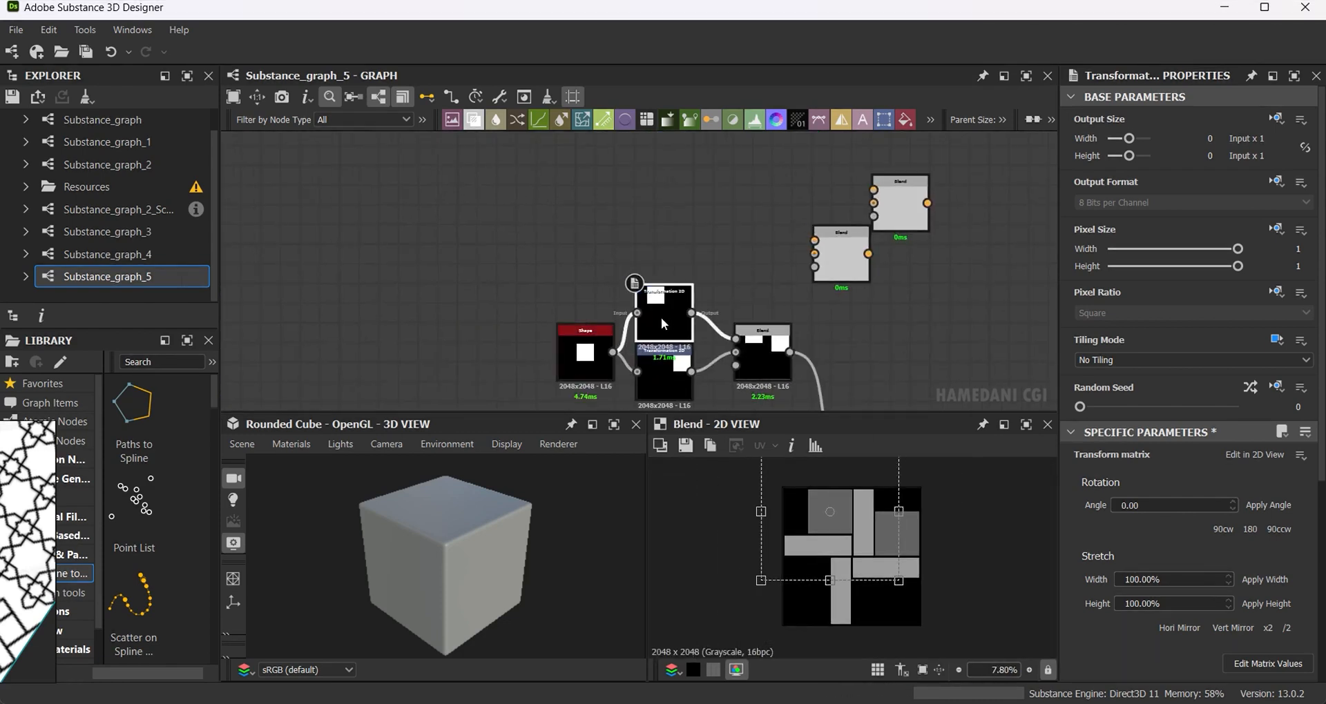
key(ctrl+d)
drag(789, 352, 814, 254)
drag(841, 262, 840, 314)
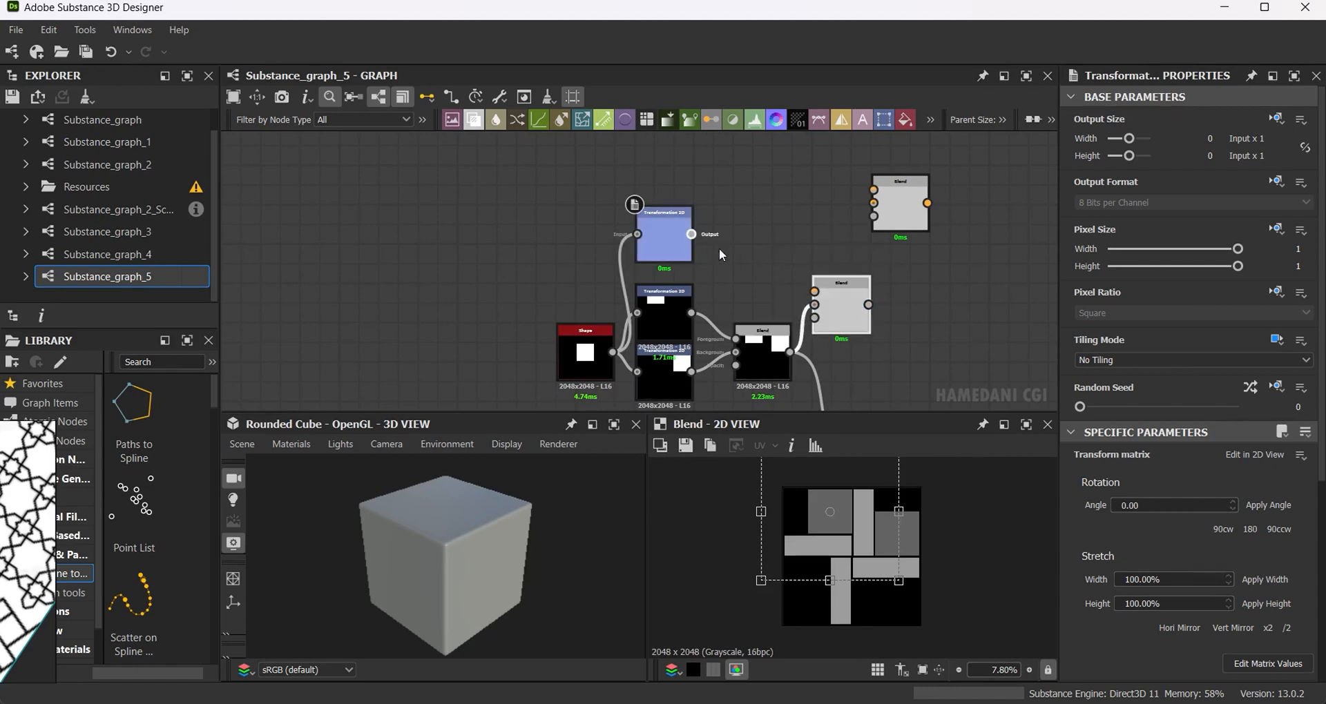
drag(692, 234, 814, 291)
middle_drag(935, 351, 839, 237)
drag(785, 351, 825, 361)
drag(772, 190, 797, 353)
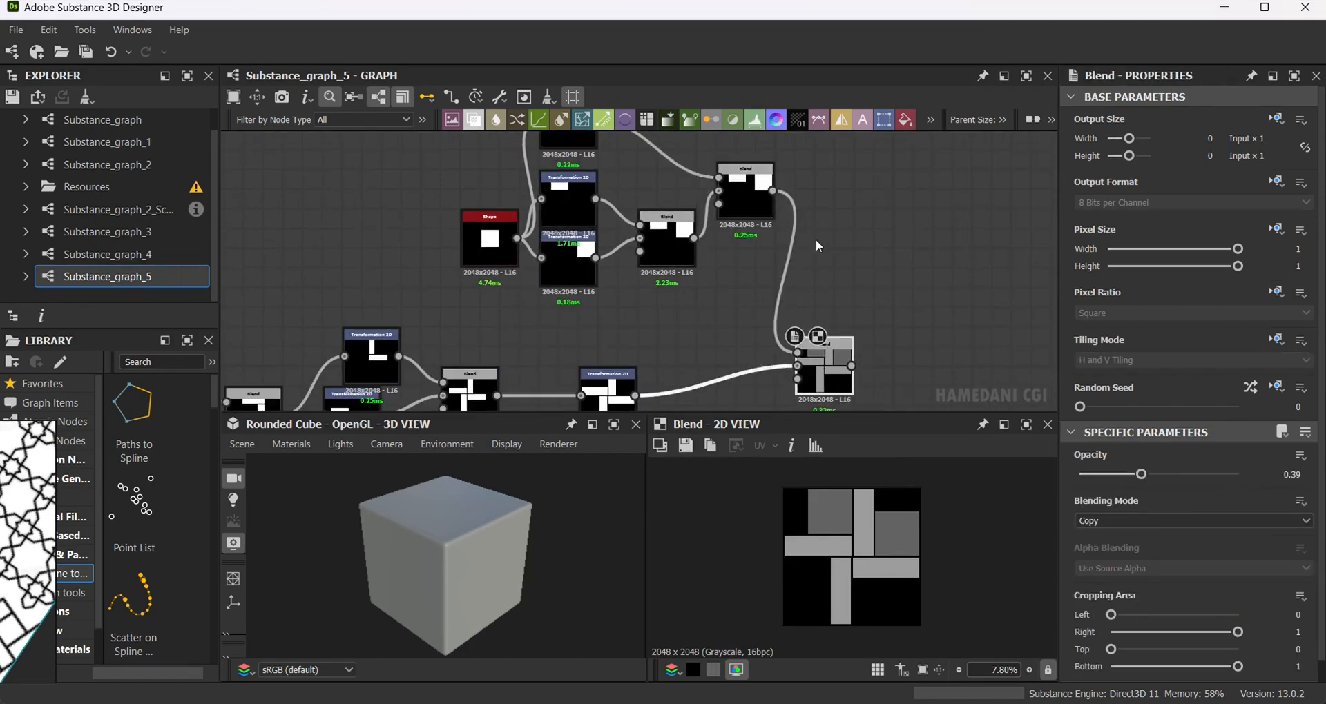
middle_drag(816, 240, 845, 233)
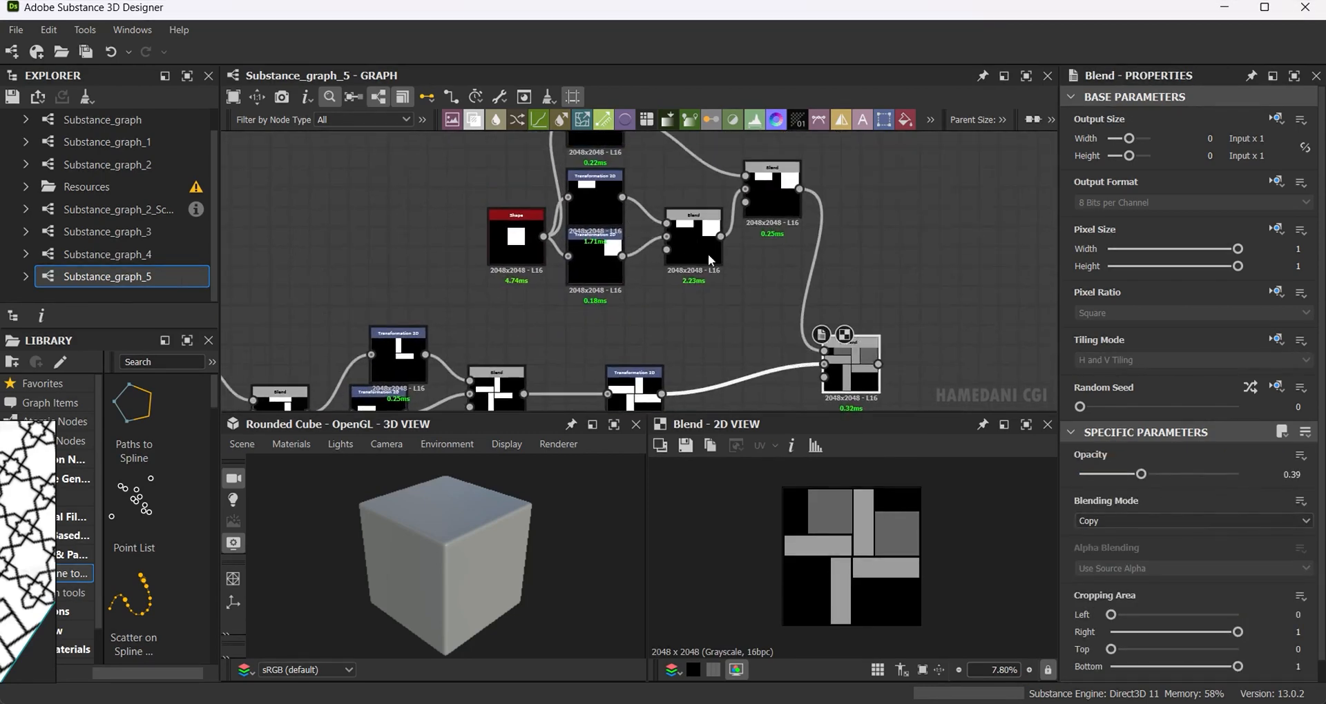
Move the third square down into the pinwheel's lower-left gap beside the lower vertical bar.
middle_drag(707, 254, 737, 344)
click(623, 208)
scroll(868, 598, up, 3)
middle_drag(869, 597, 890, 554)
drag(886, 468, 887, 587)
scroll(840, 573, up, 3)
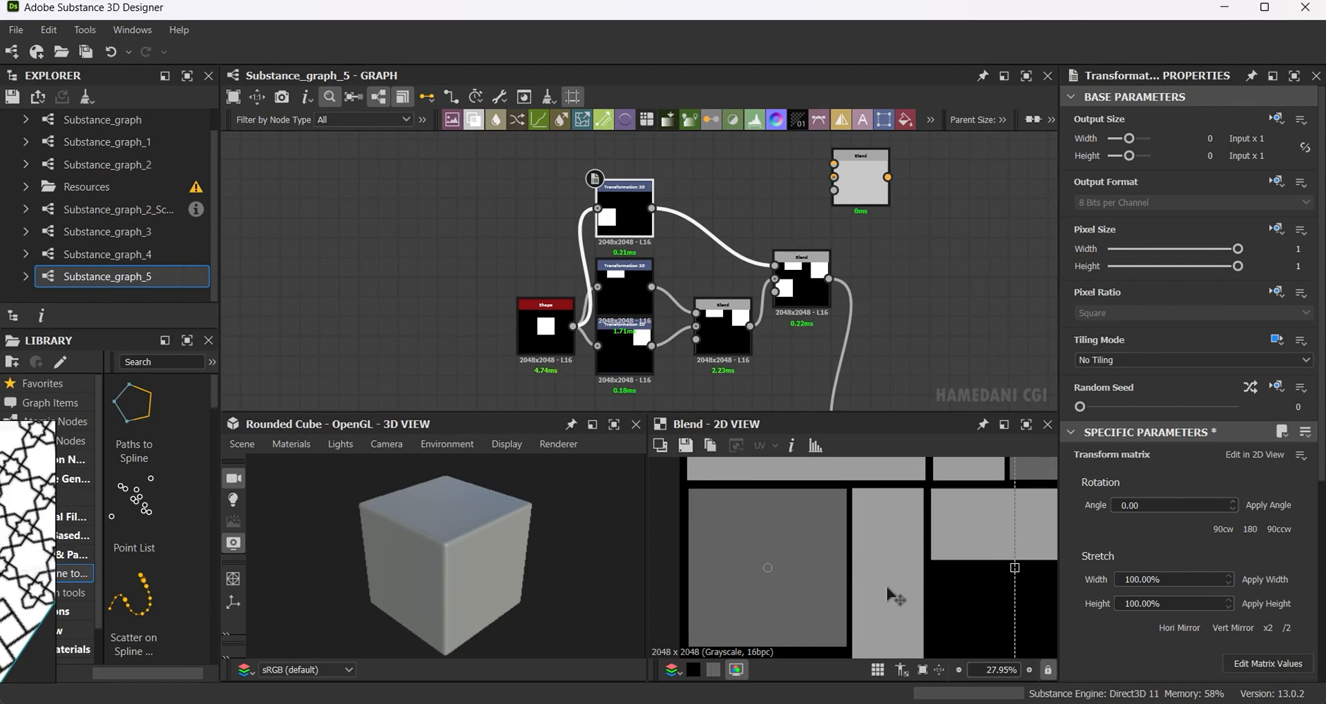
middle_drag(887, 587, 829, 600)
Nudge the enlarged pinwheel slightly to the left in the maximized 2D preview to even out its spacing with the squares.
middle_drag(534, 314, 461, 165)
click(592, 332)
click(1026, 425)
scroll(852, 416, up, 3)
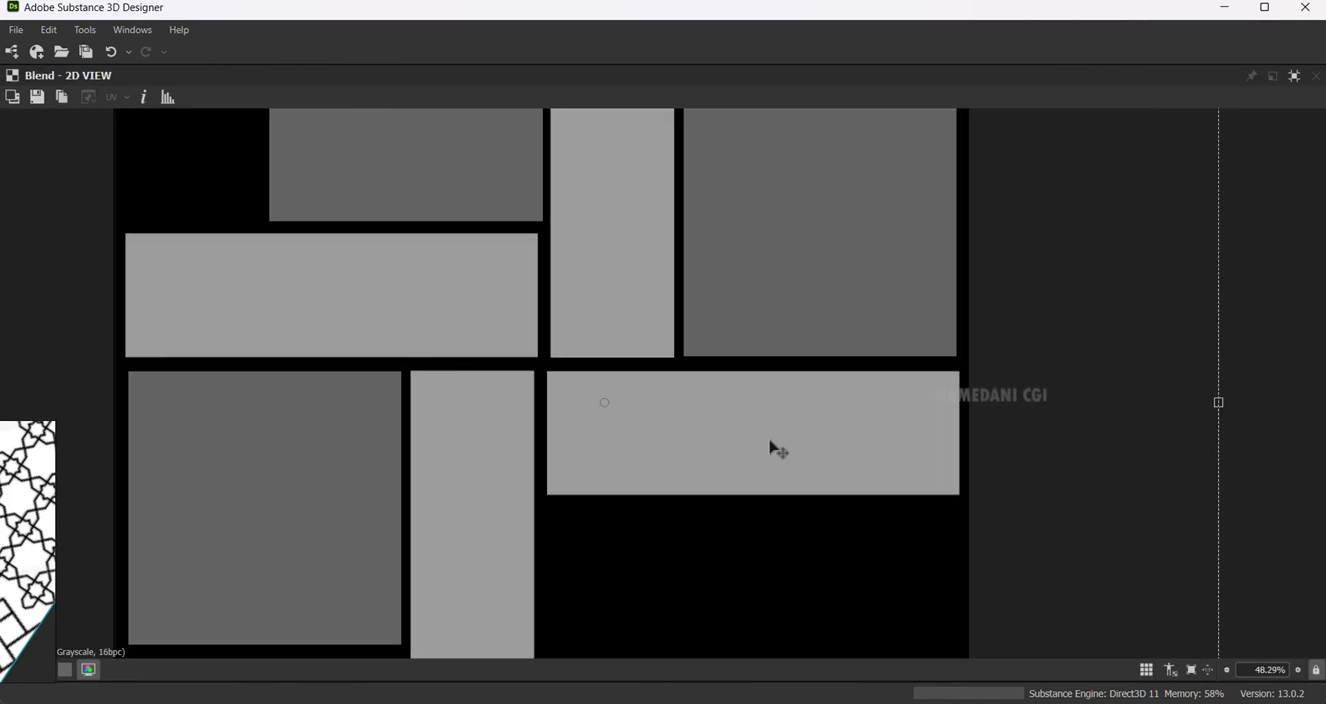
drag(769, 440, 767, 440)
middle_drag(780, 392, 818, 382)
scroll(809, 492, down, 2)
middle_drag(826, 420, 828, 457)
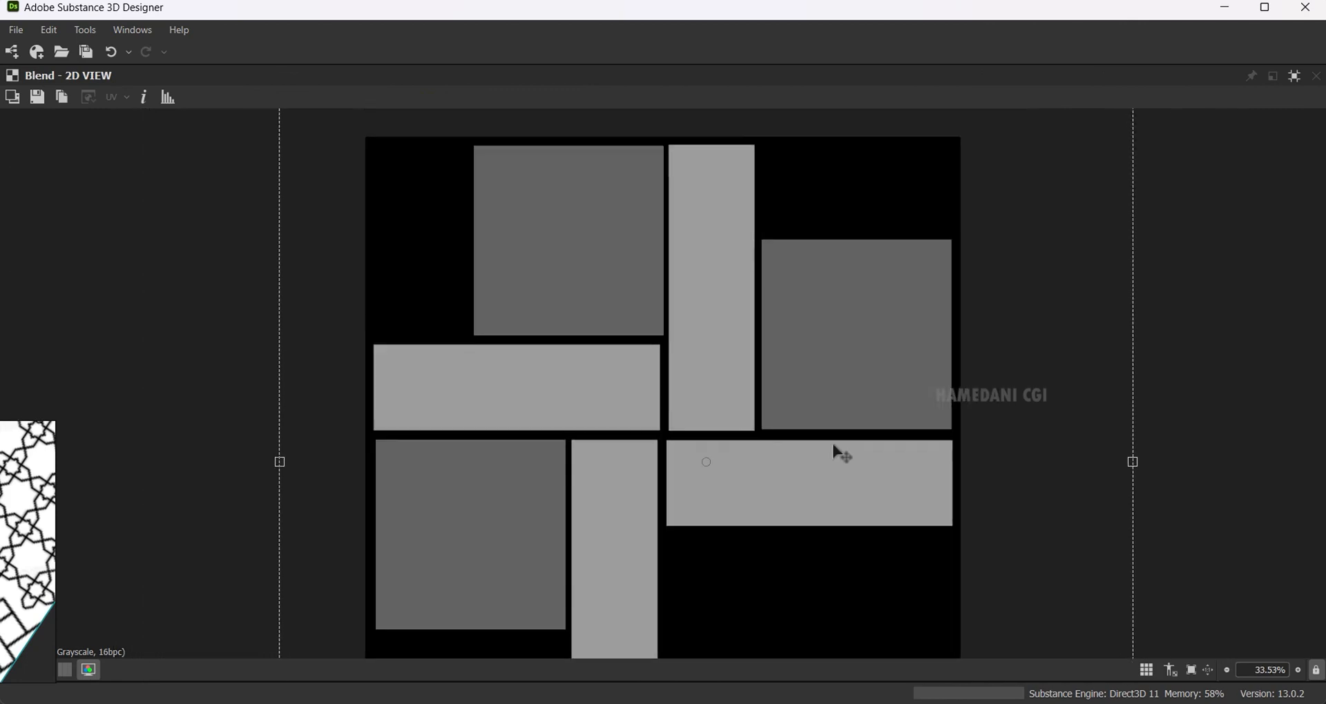
scroll(846, 456, down, 1)
click(1191, 670)
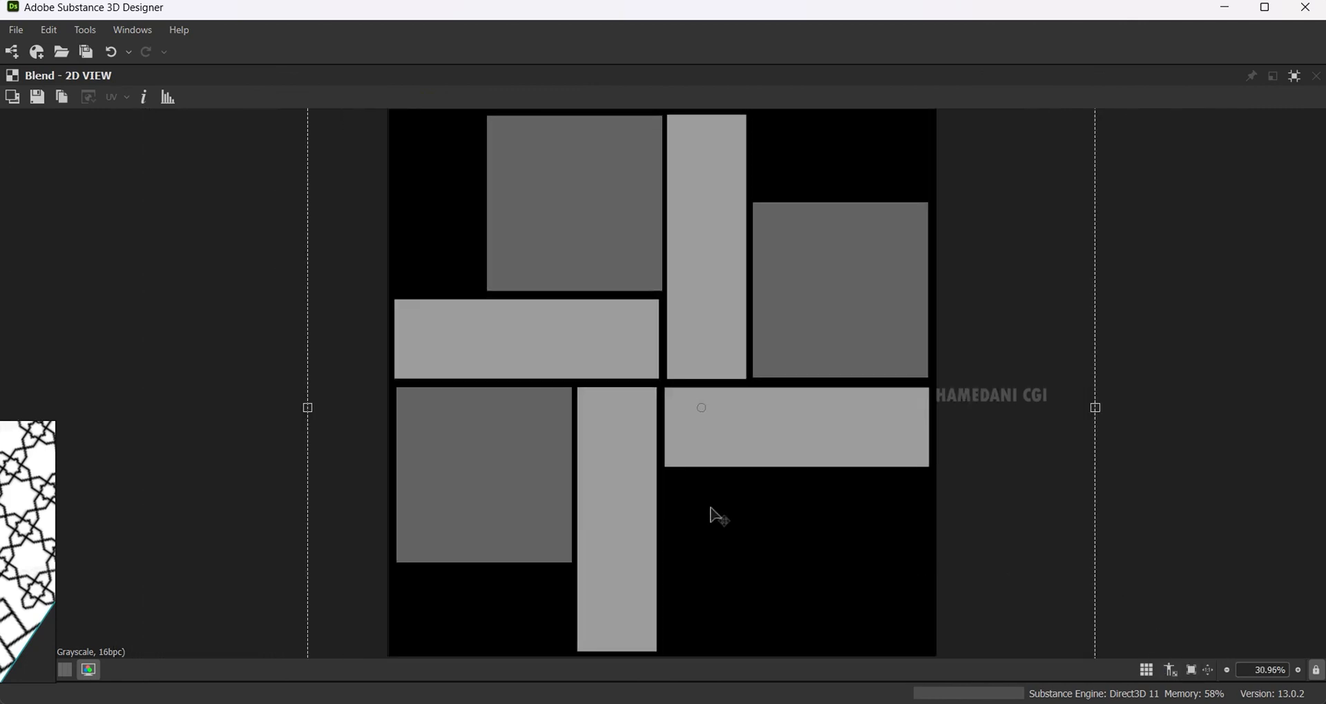
click(1297, 77)
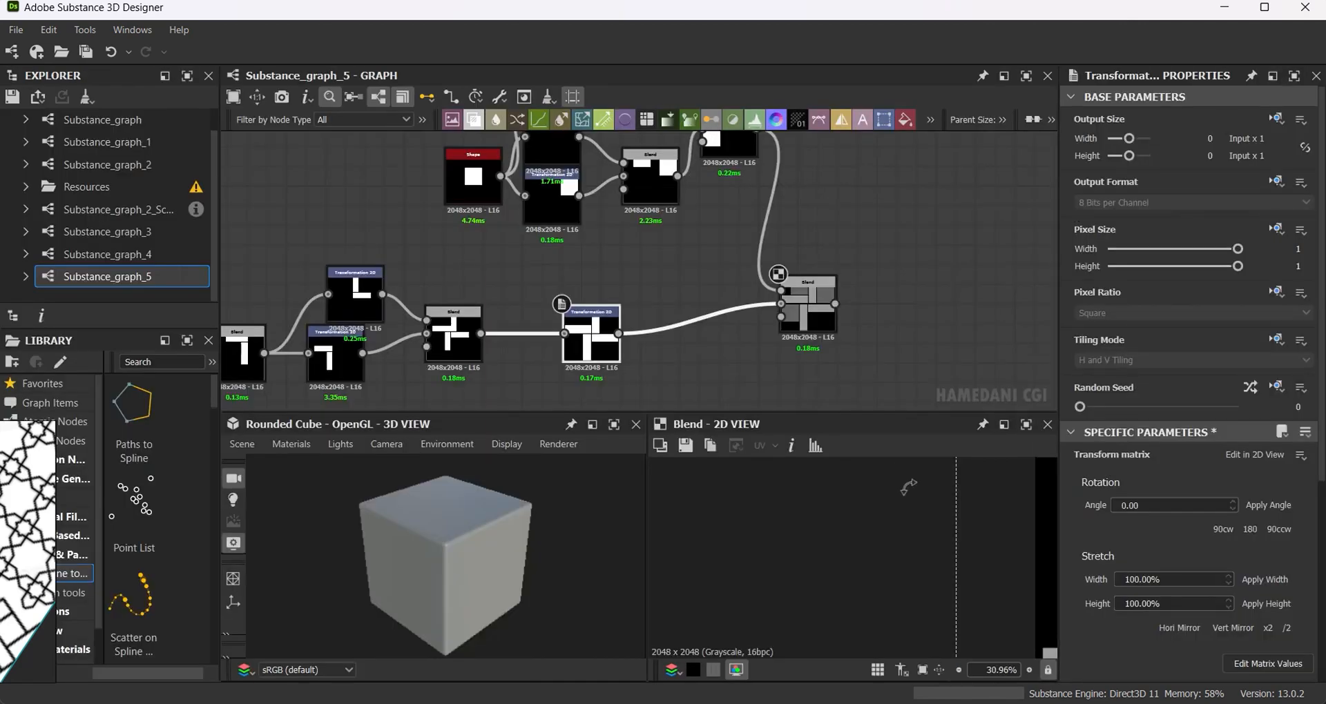
Fine-tune the position of the square in the pinwheel's lower-left gap to even out its spacing with the neighbouring bars.
scroll(903, 568, up, 1)
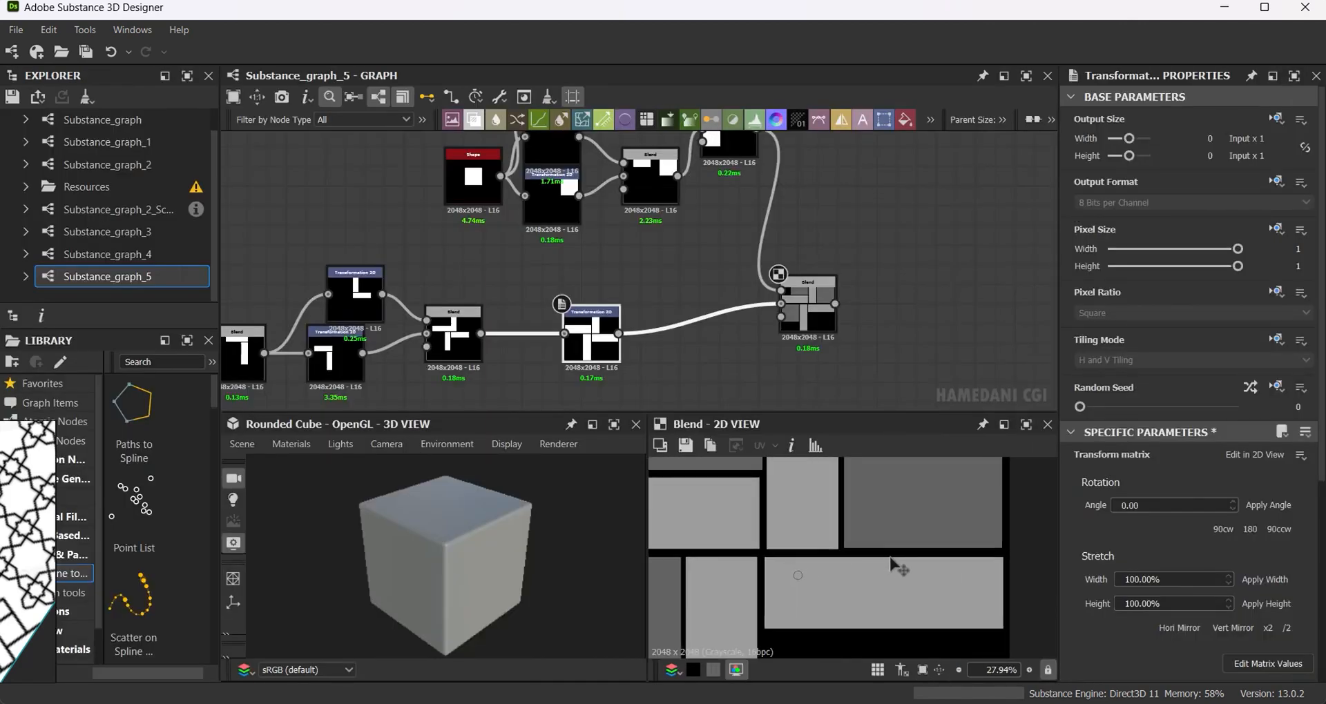
scroll(939, 496, down, 7)
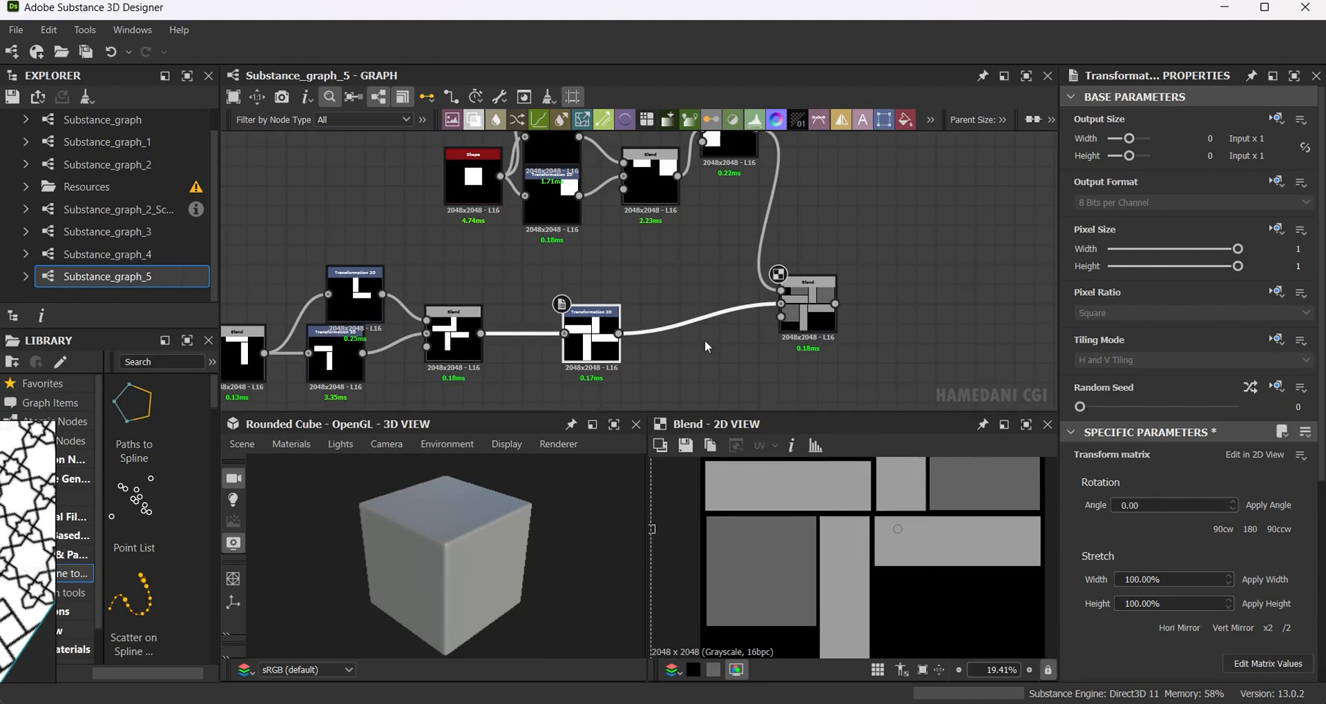
click(567, 155)
middle_drag(597, 257, 601, 359)
click(558, 167)
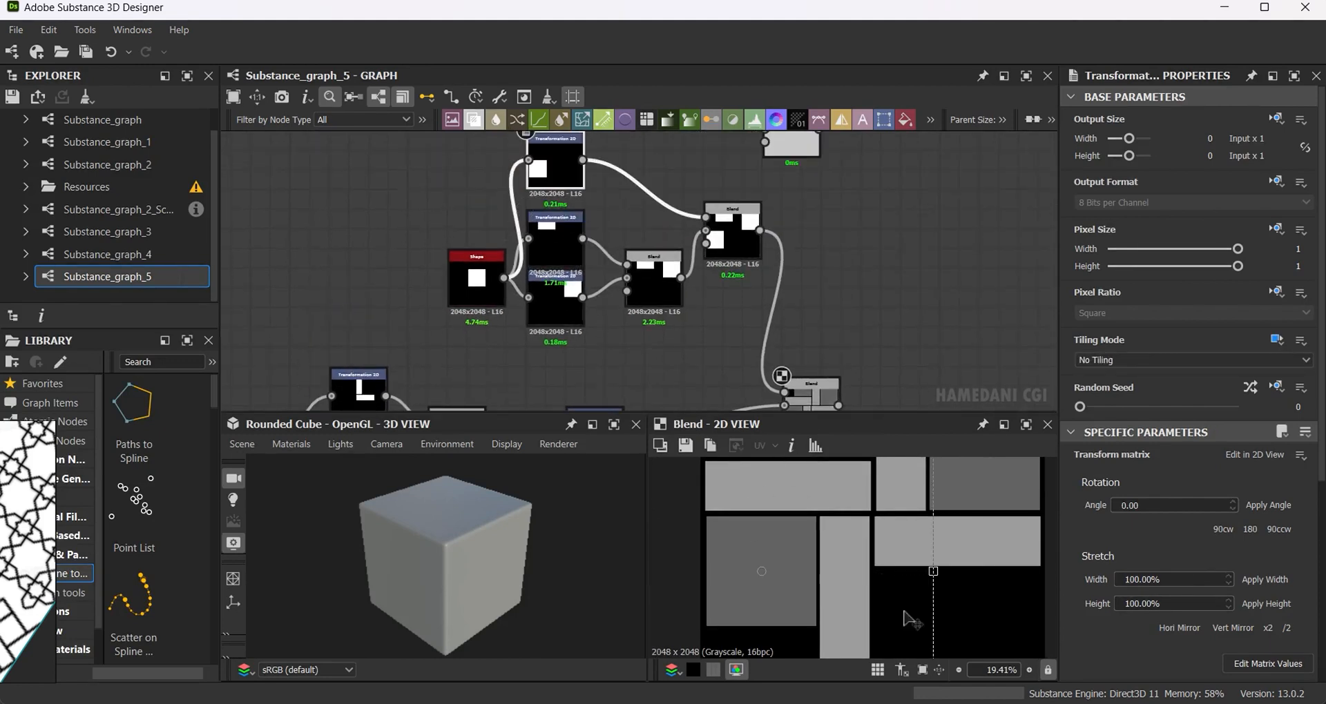
middle_drag(824, 607, 856, 572)
scroll(837, 622, up, 5)
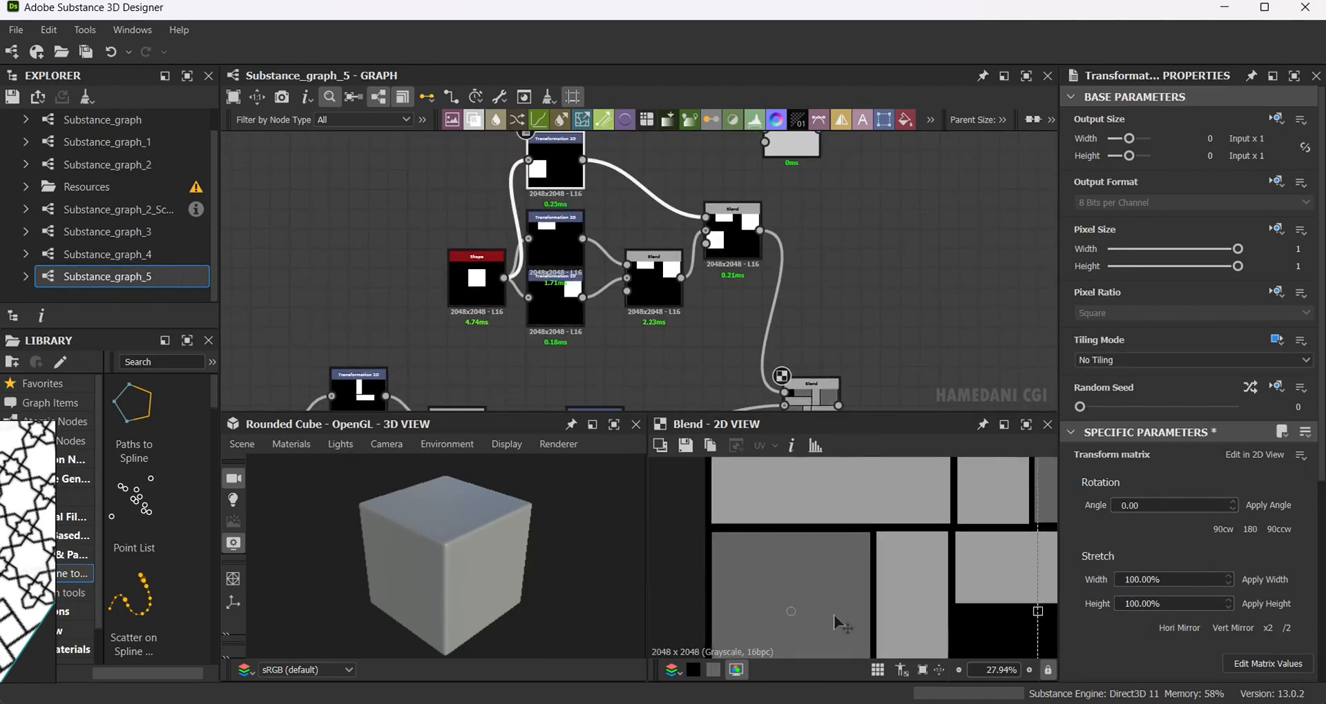
drag(834, 614, 832, 613)
Duplicate the lower-left square's transform, merge it with the other three squares in the spare Blend, and route that to the final Blend's foreground.
scroll(760, 269, down, 3)
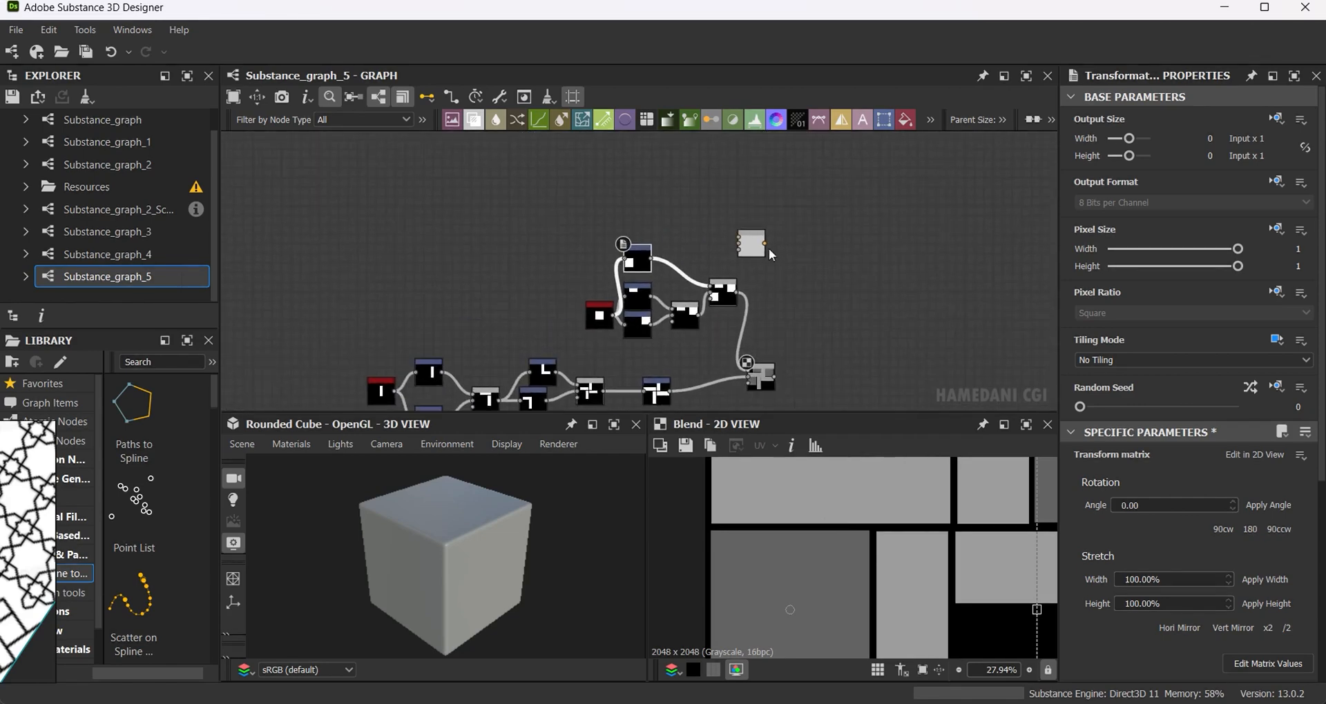
scroll(639, 249, up, 3)
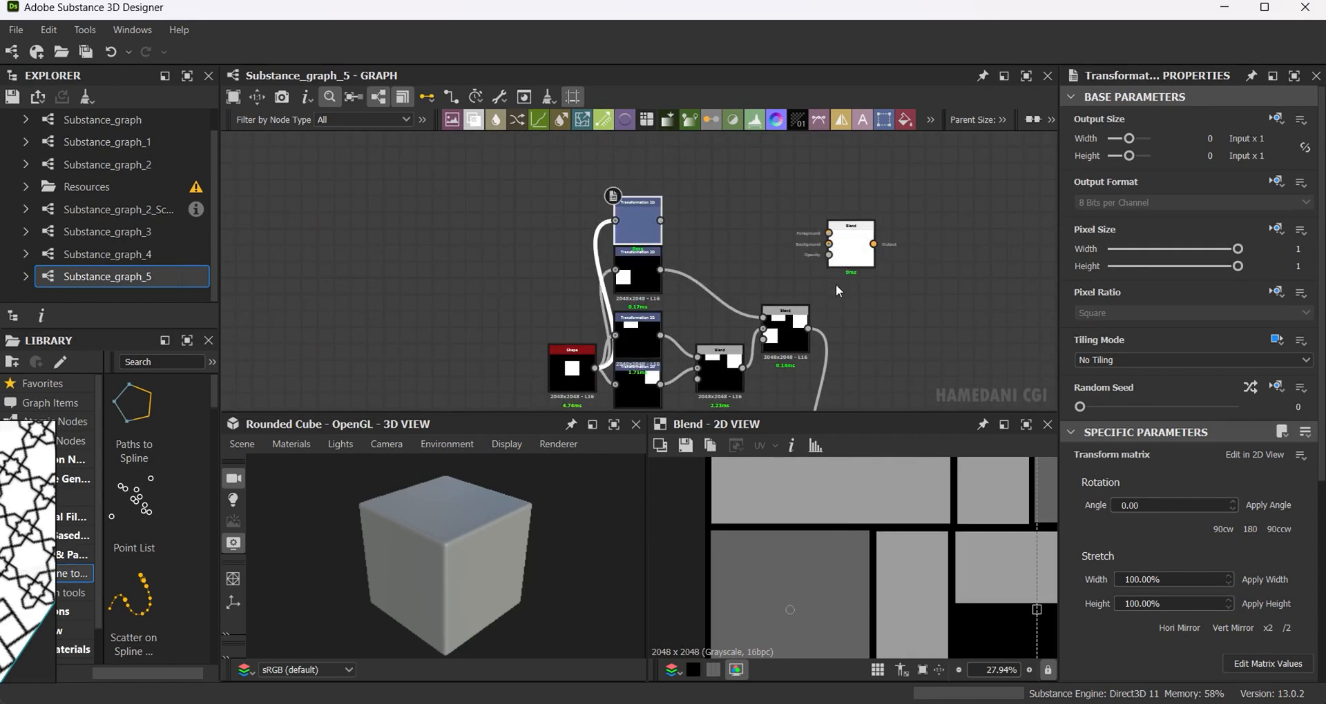
drag(661, 221, 828, 234)
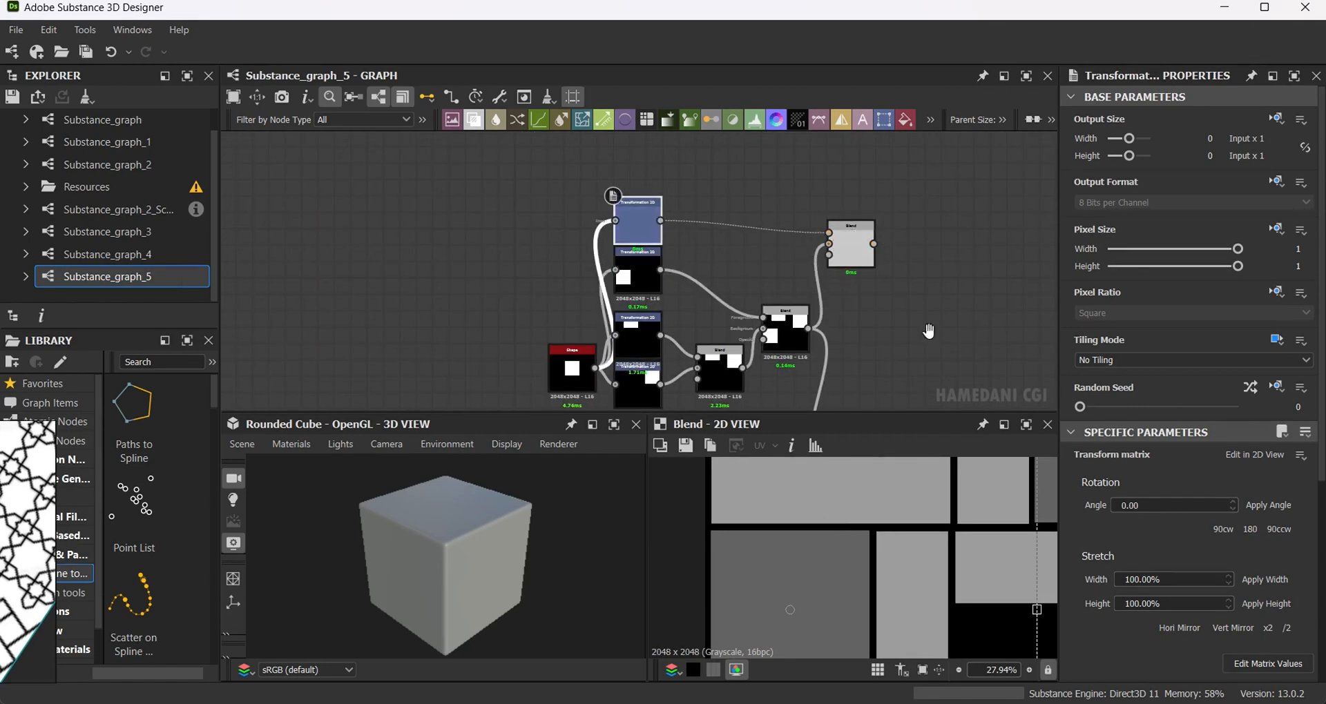
scroll(929, 332, down, 1)
middle_drag(929, 331, 857, 195)
drag(808, 320, 884, 312)
middle_drag(856, 207, 863, 274)
drag(870, 377, 872, 380)
scroll(929, 397, down, 2)
middle_drag(929, 397, 797, 338)
Move the fourth square into the pinwheel's lower-right gap, beneath the horizontal bar and snug against the lower vertical bar.
click(580, 174)
scroll(873, 574, down, 4)
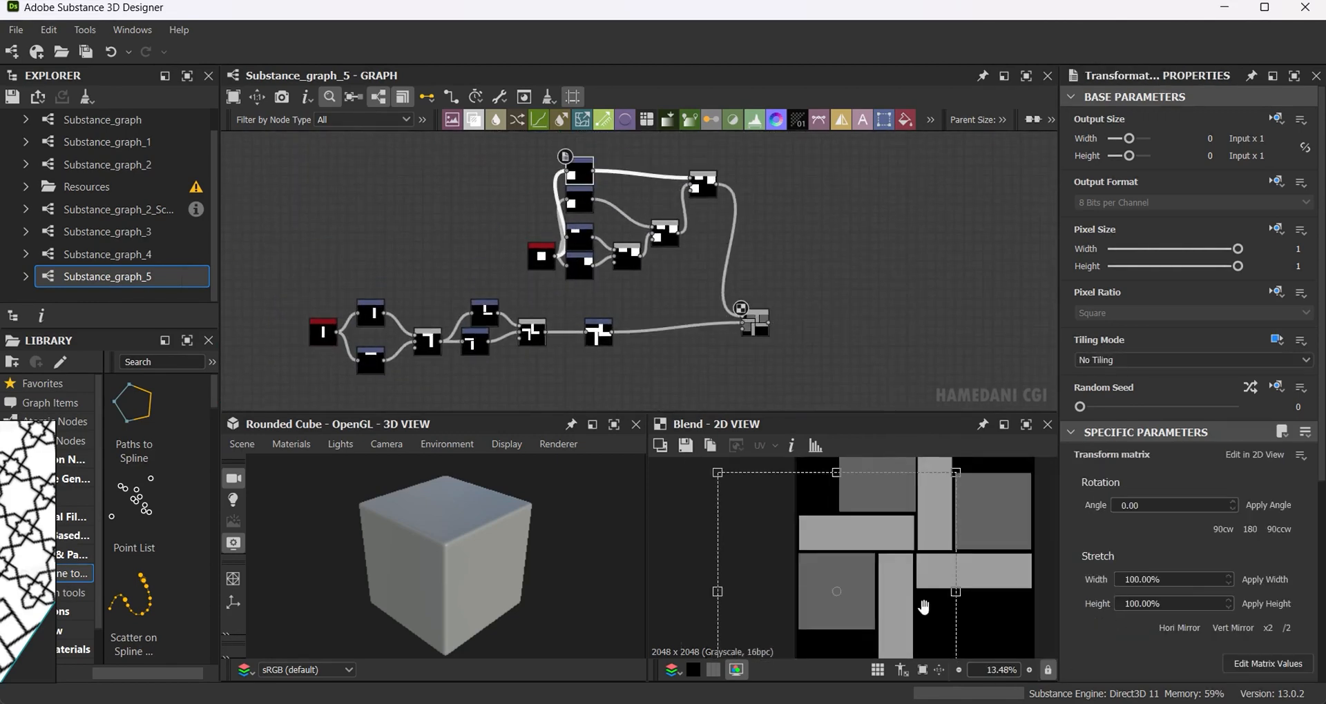
middle_drag(923, 607, 871, 484)
drag(803, 479, 934, 511)
scroll(935, 512, up, 3)
scroll(934, 511, up, 5)
middle_drag(935, 512, 950, 623)
drag(931, 551, 881, 572)
scroll(884, 567, down, 4)
middle_drag(918, 625, 950, 565)
scroll(949, 566, up, 3)
drag(887, 555, 884, 558)
scroll(885, 559, down, 3)
middle_drag(913, 575, 920, 593)
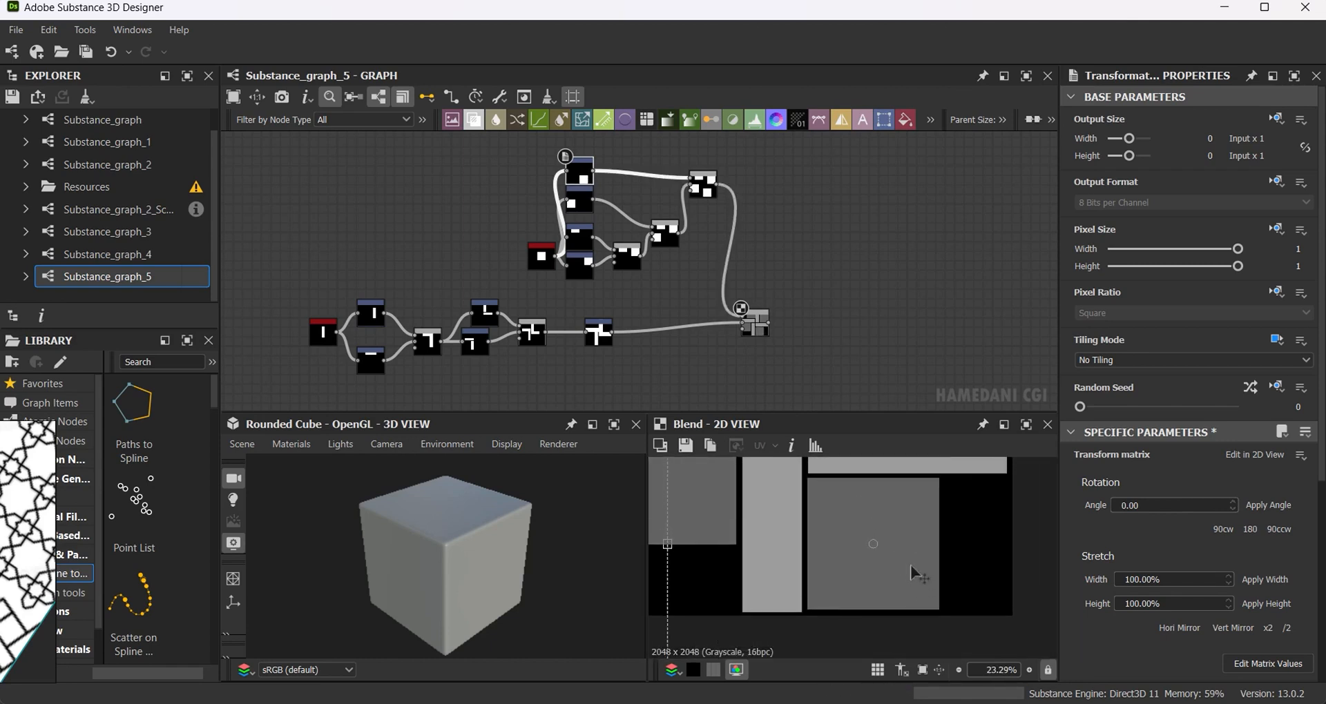
drag(910, 565, 909, 565)
Set the blending mode of the Blend combining pinwheel and squares to Max (Lighten).
scroll(910, 561, down, 1)
scroll(911, 560, down, 3)
scroll(905, 540, up, 3)
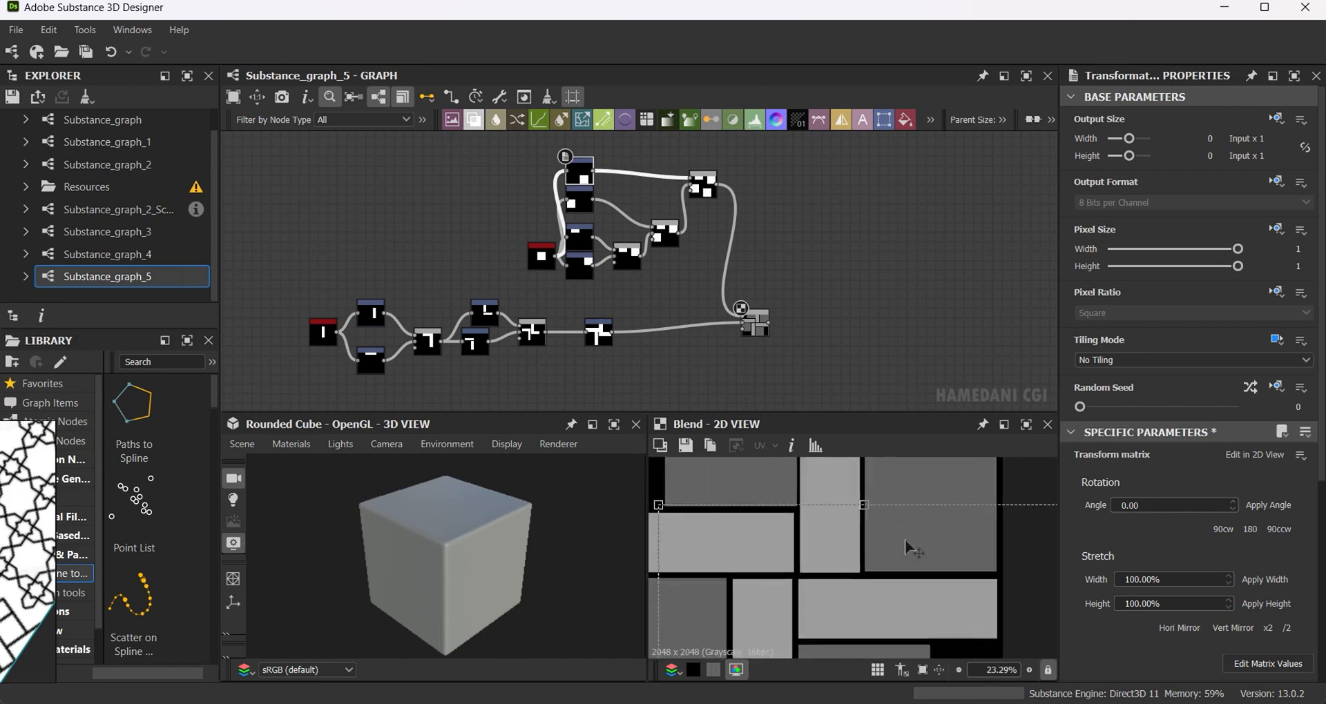
scroll(913, 554, down, 3)
double_click(756, 322)
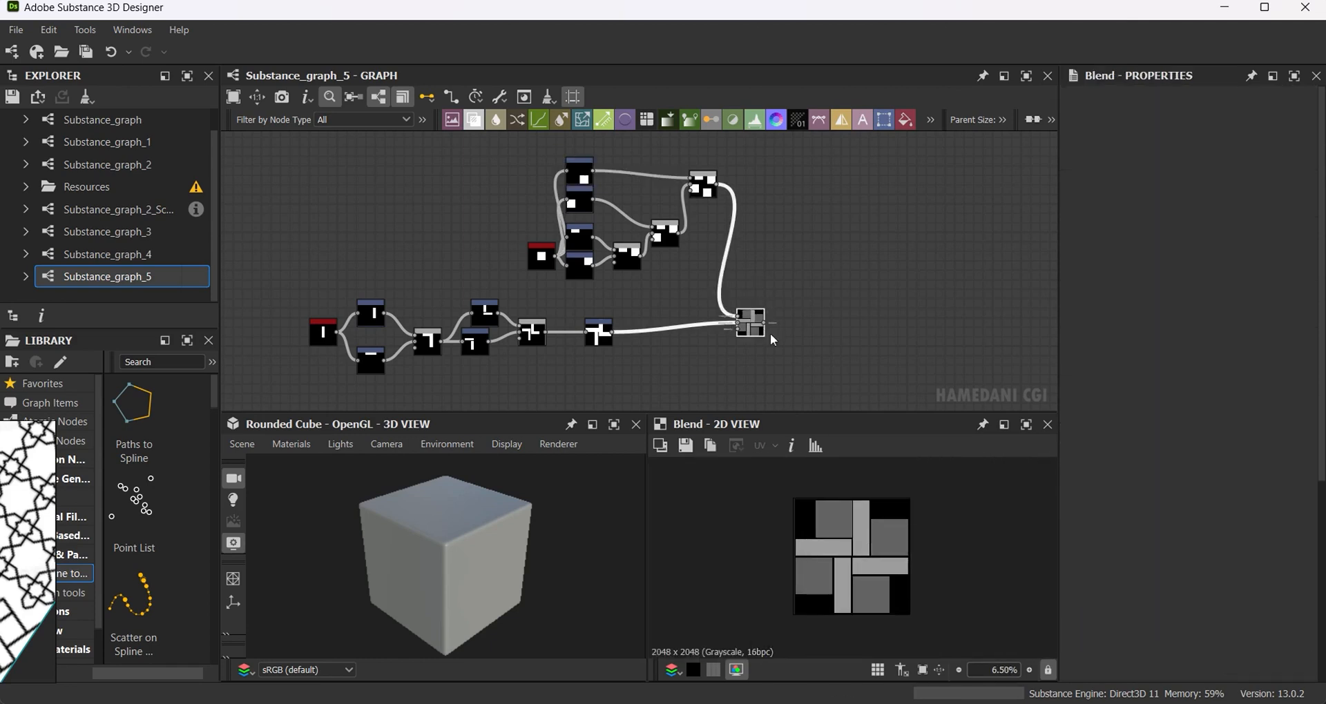
click(1166, 527)
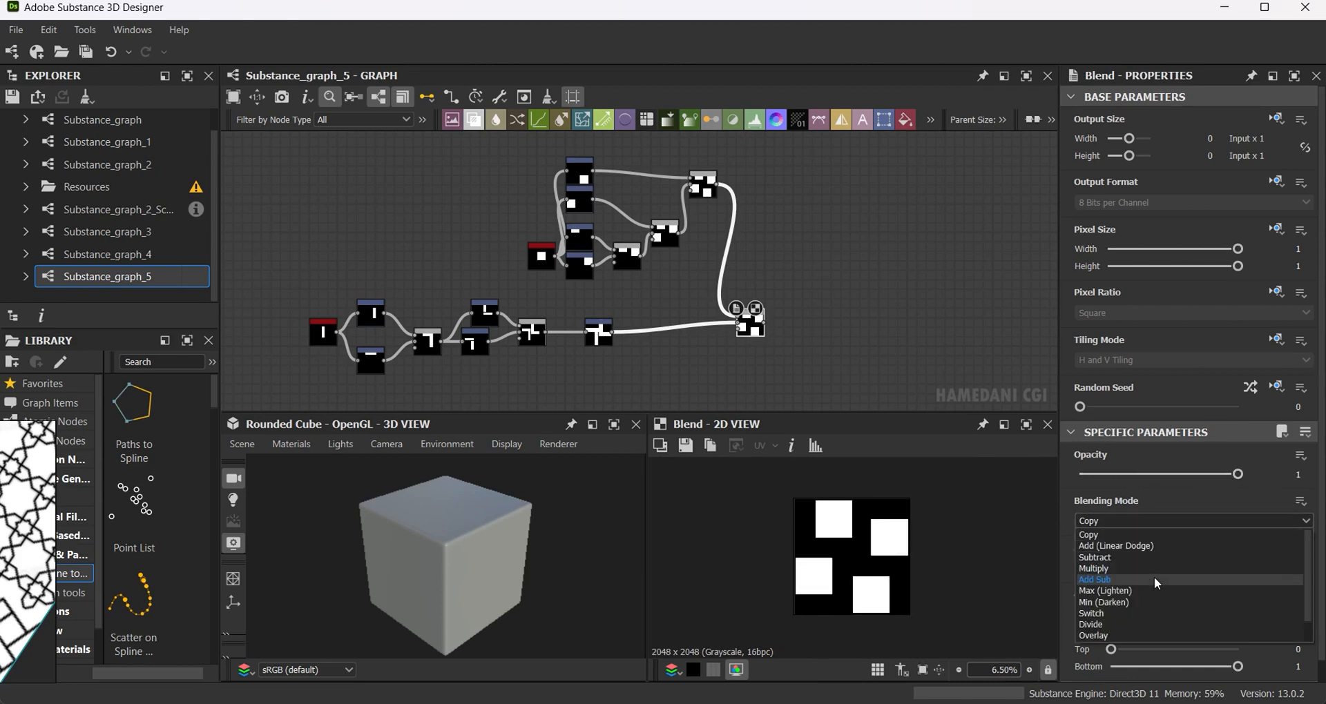
click(1154, 587)
Duplicate the enlarged pinwheel's transform below the chain and add a new Blend set to Max (Lighten).
middle_drag(808, 286, 773, 240)
click(564, 287)
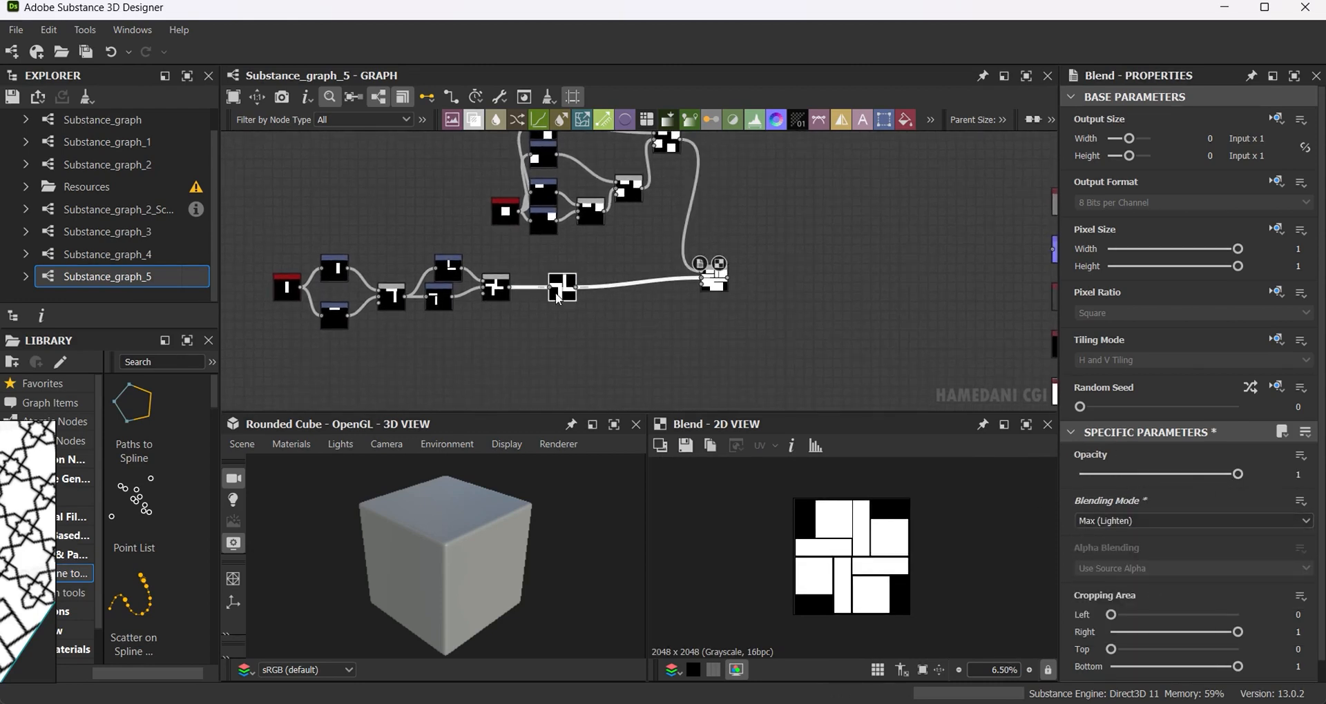
key(ctrl+d)
drag(635, 276, 631, 383)
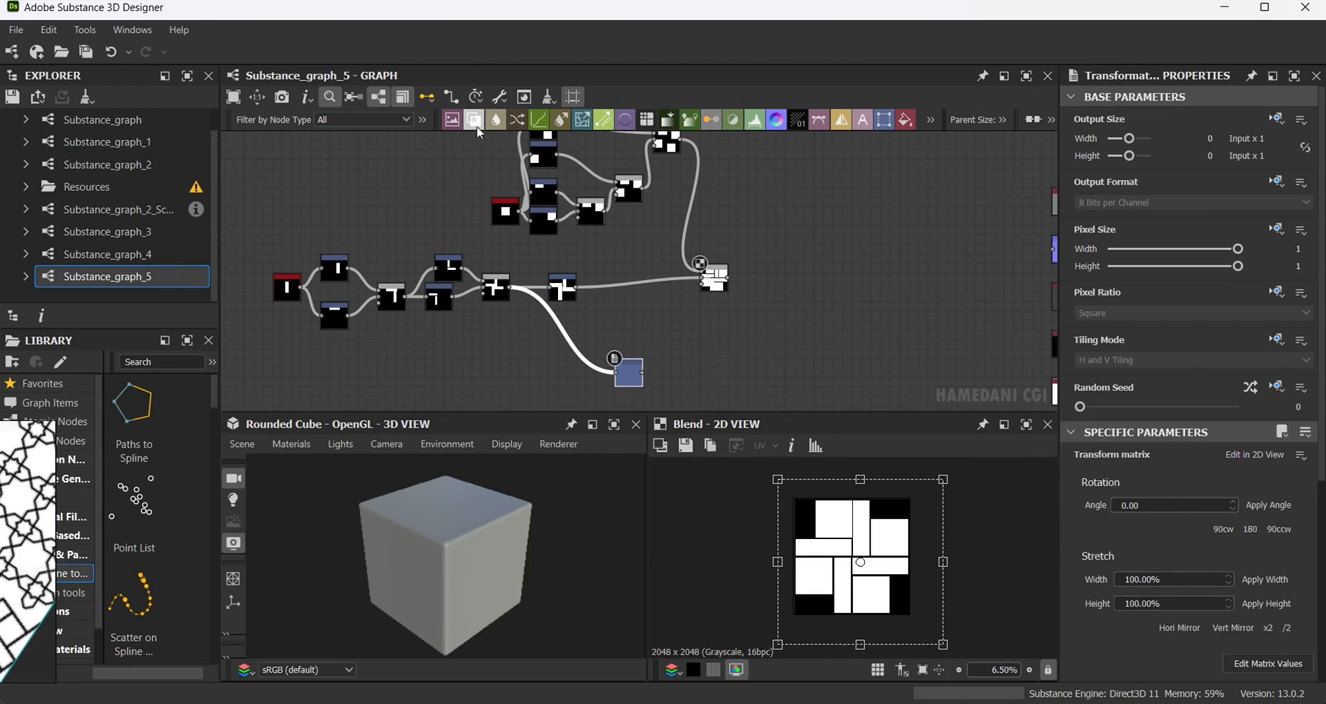
drag(786, 323, 781, 322)
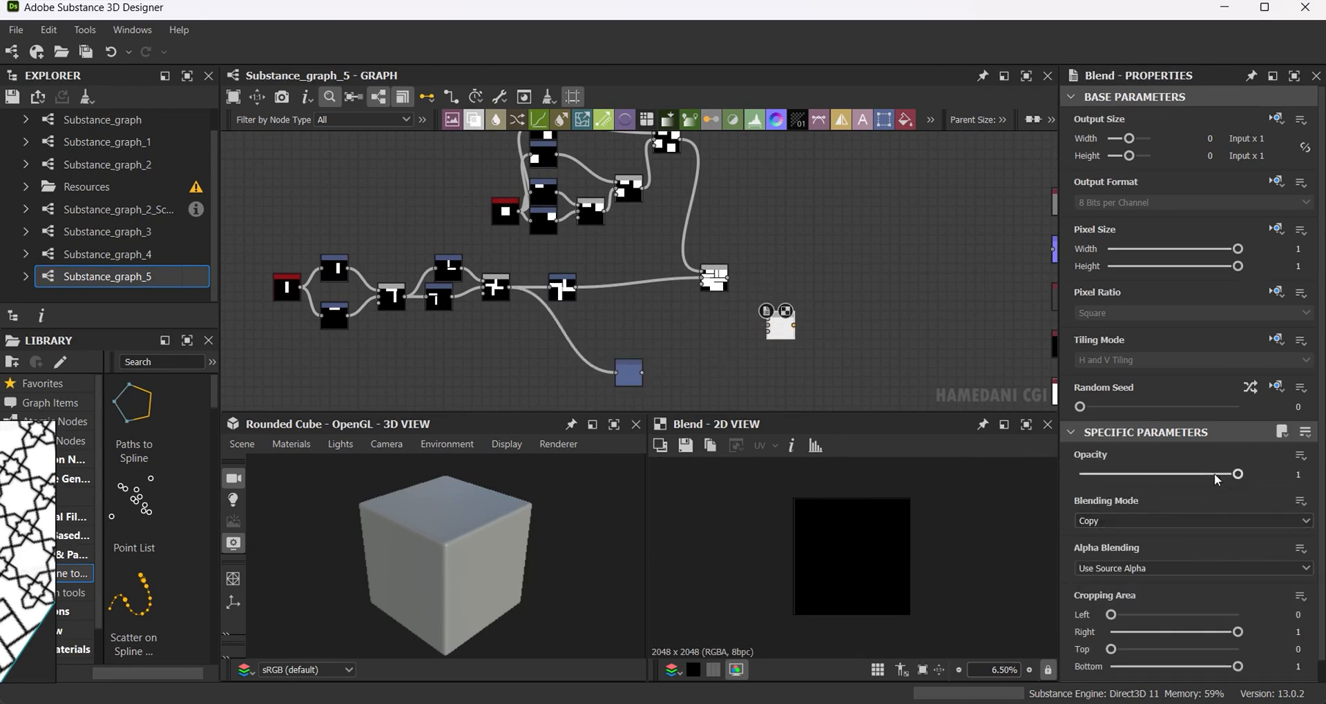
click(1195, 521)
click(1139, 580)
Show the 2D preview tiled, and connect the pinwheel-and-squares Blend and the duplicated transform to the new Blend's foreground and background.
key(space)
click(759, 348)
key(space)
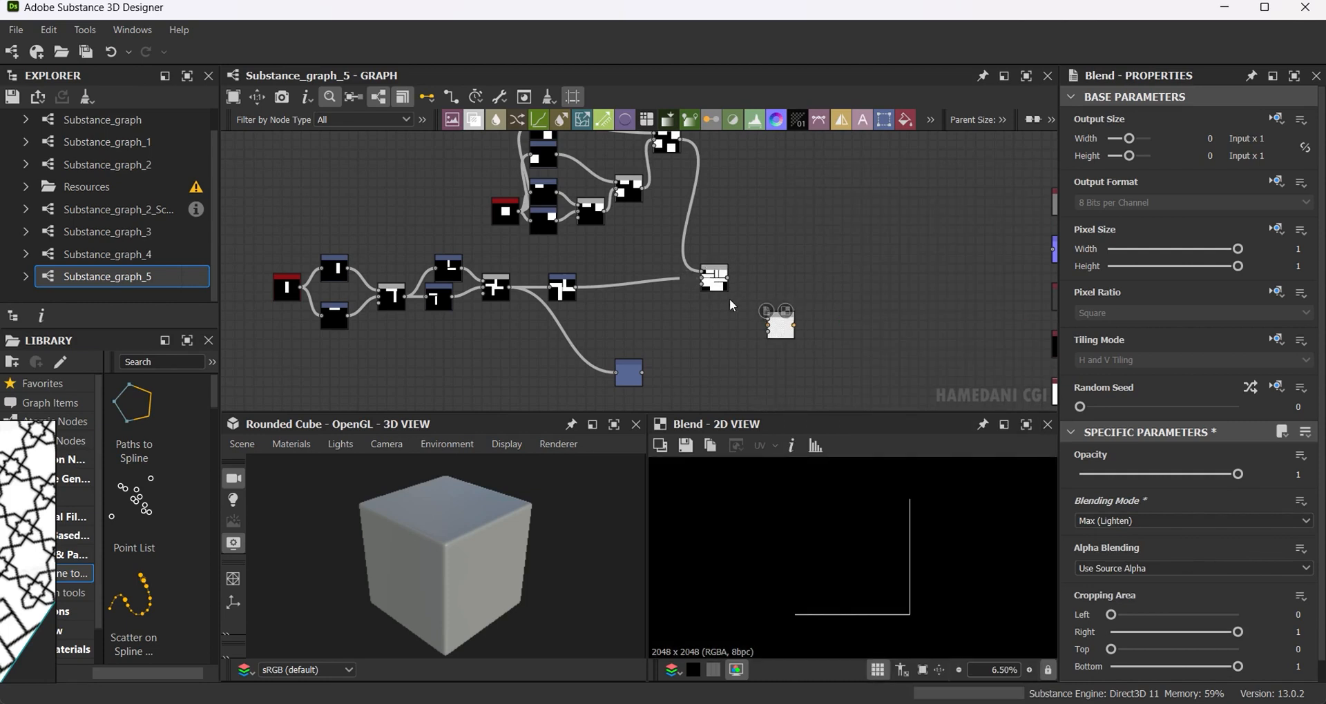
scroll(732, 306, up, 2)
drag(728, 277, 769, 316)
drag(643, 373, 783, 329)
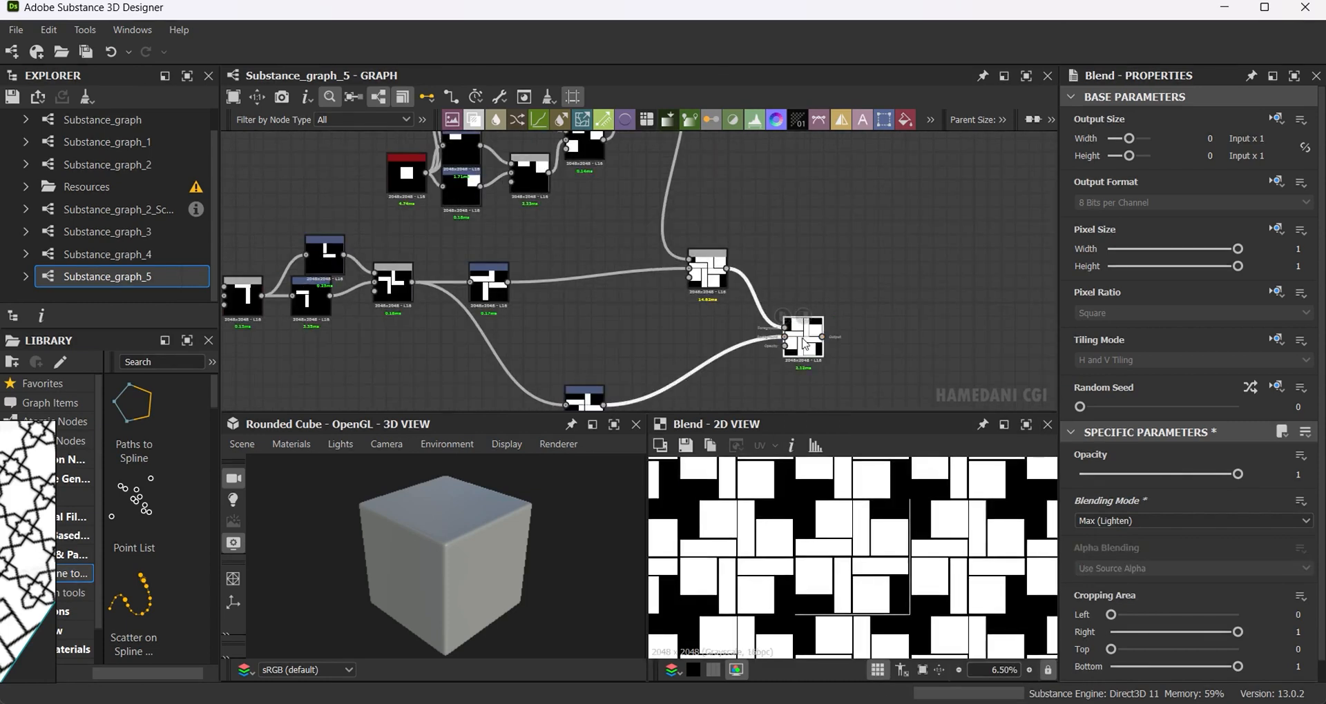
Move the duplicated pinwheel so that only its horizontal bar fills the pattern's empty upper-right corner.
click(599, 404)
scroll(955, 629, up, 3)
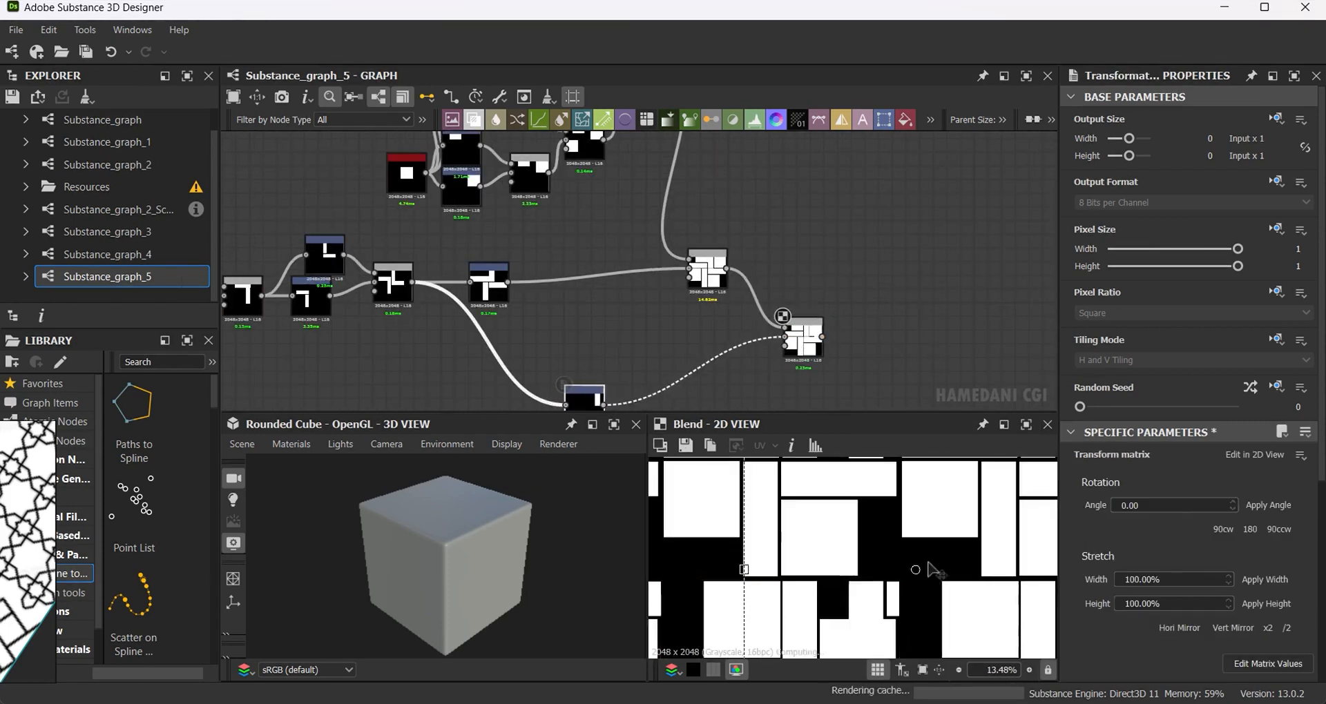
scroll(955, 628, up, 3)
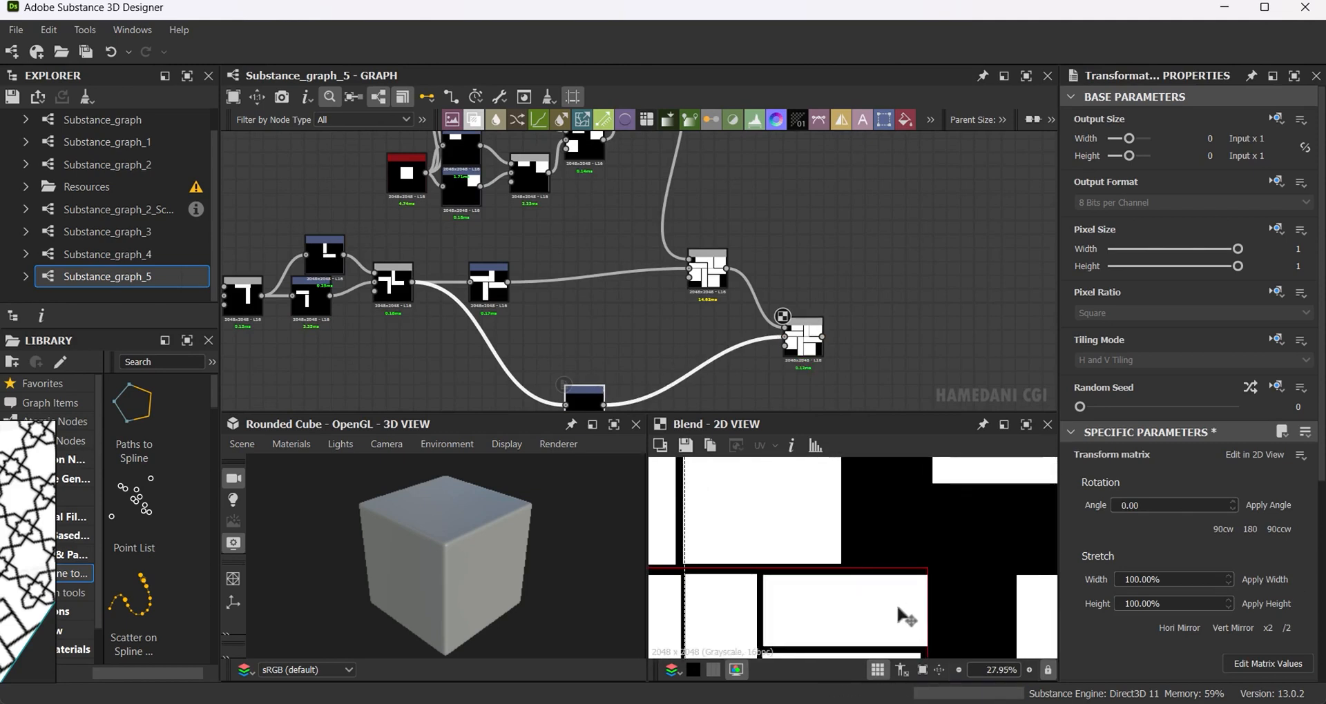
drag(898, 611, 894, 607)
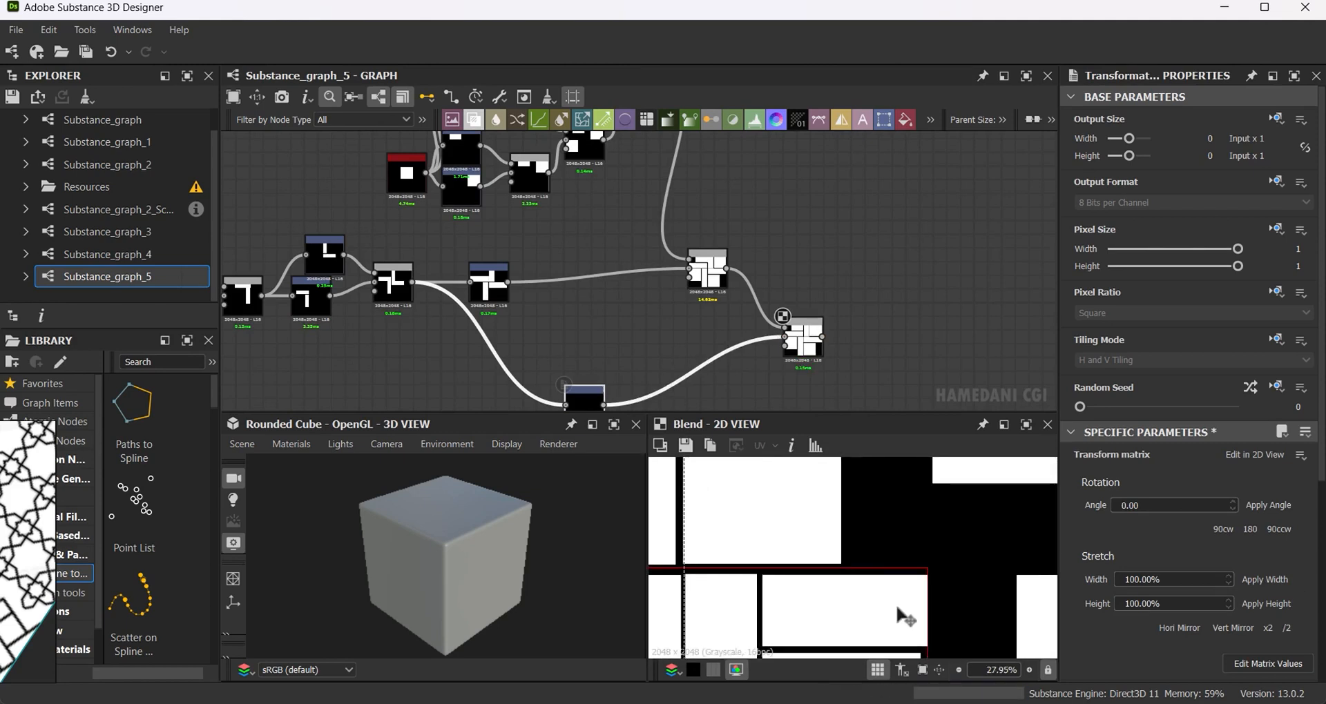
Add another Blend set to Max (Lighten) and make two spare copies of it below.
middle_drag(607, 409, 633, 275)
scroll(633, 275, down, 1)
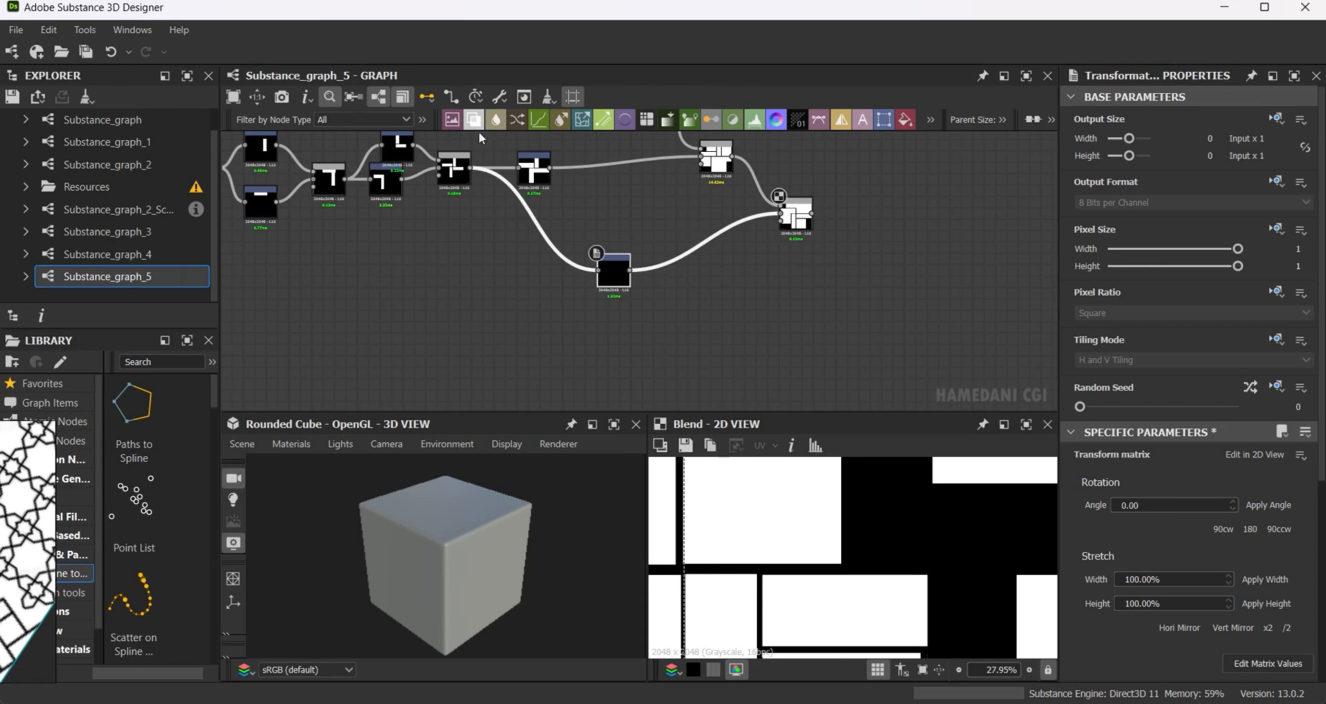
drag(727, 293, 727, 294)
click(1139, 523)
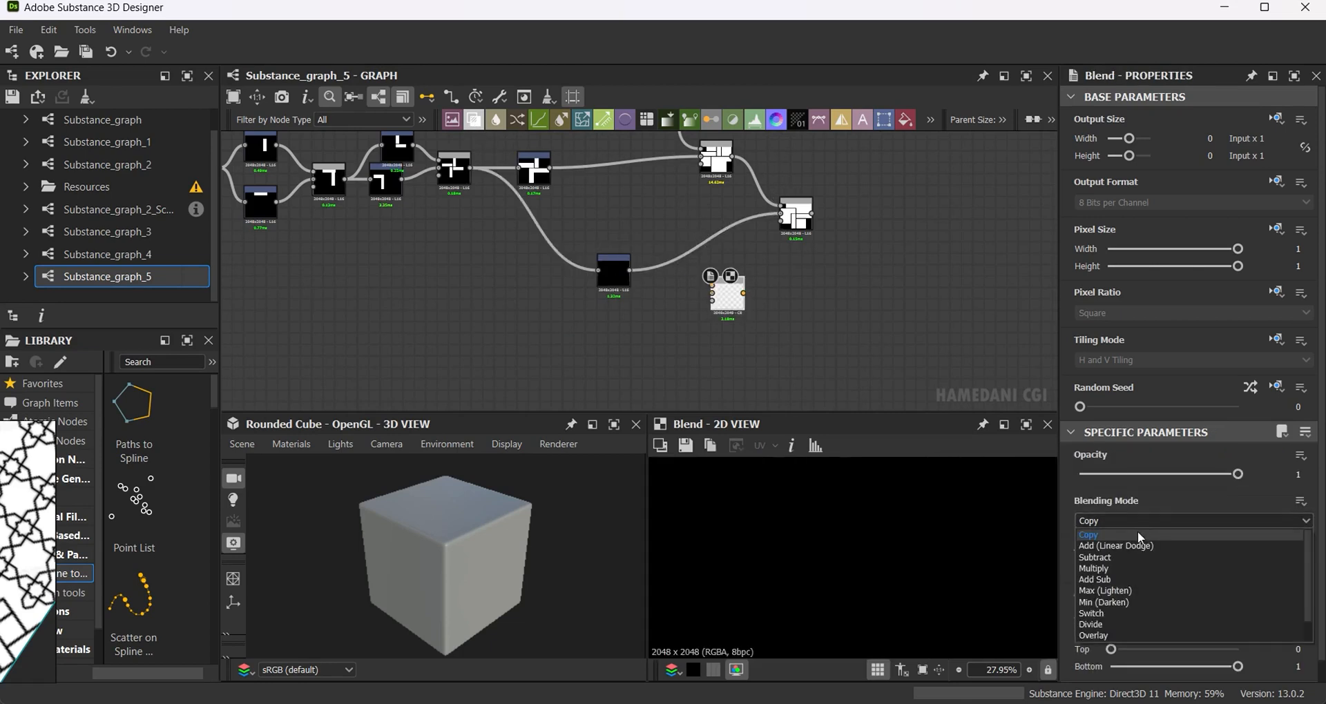
click(1141, 593)
key(ctrl+d)
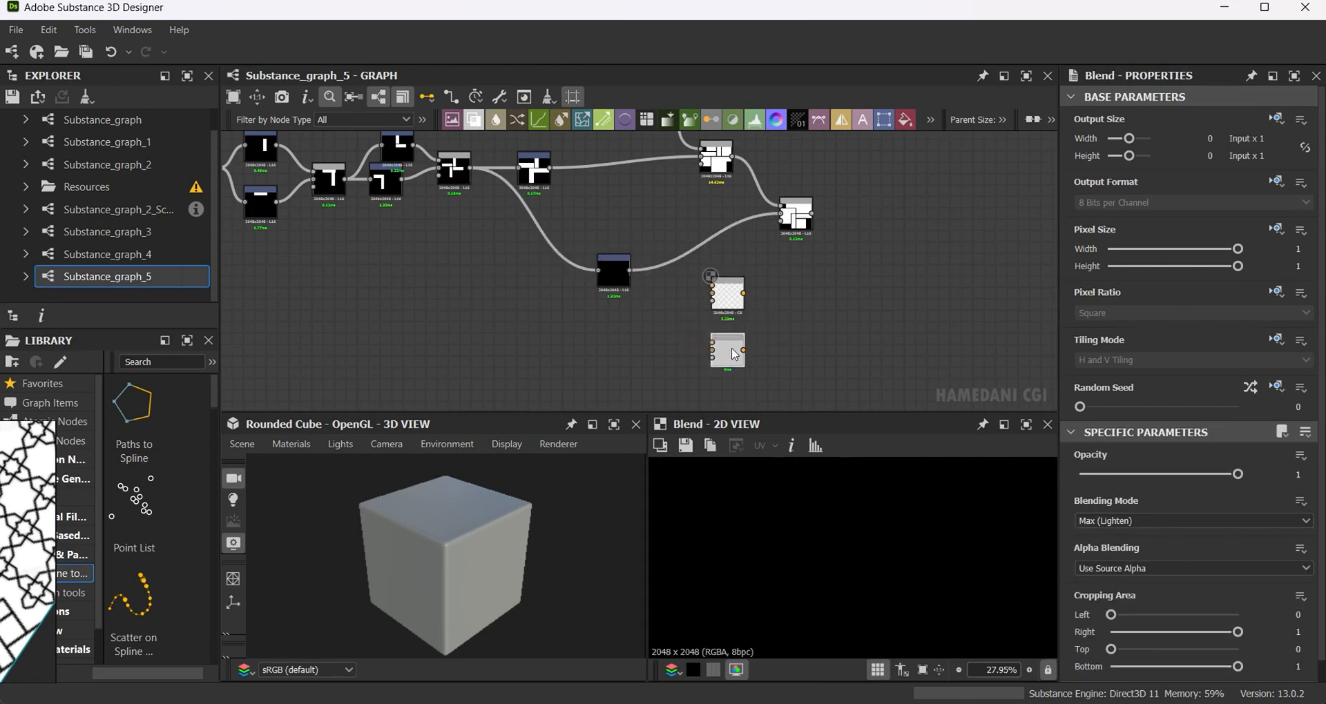
key(space)
click(712, 203)
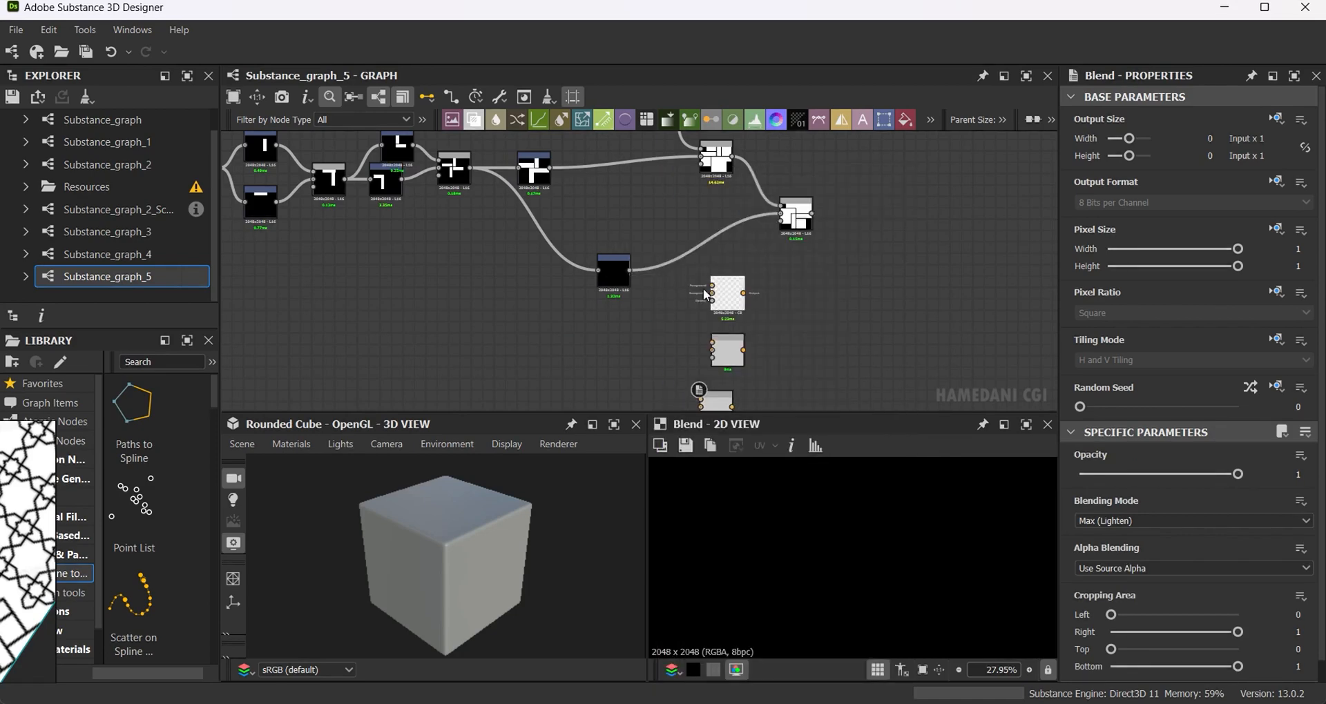
Duplicate the corner bar's transform, merge both copies in the first spare Blend, and route it to the last Blend's background for preview.
click(612, 272)
key(ctrl+d)
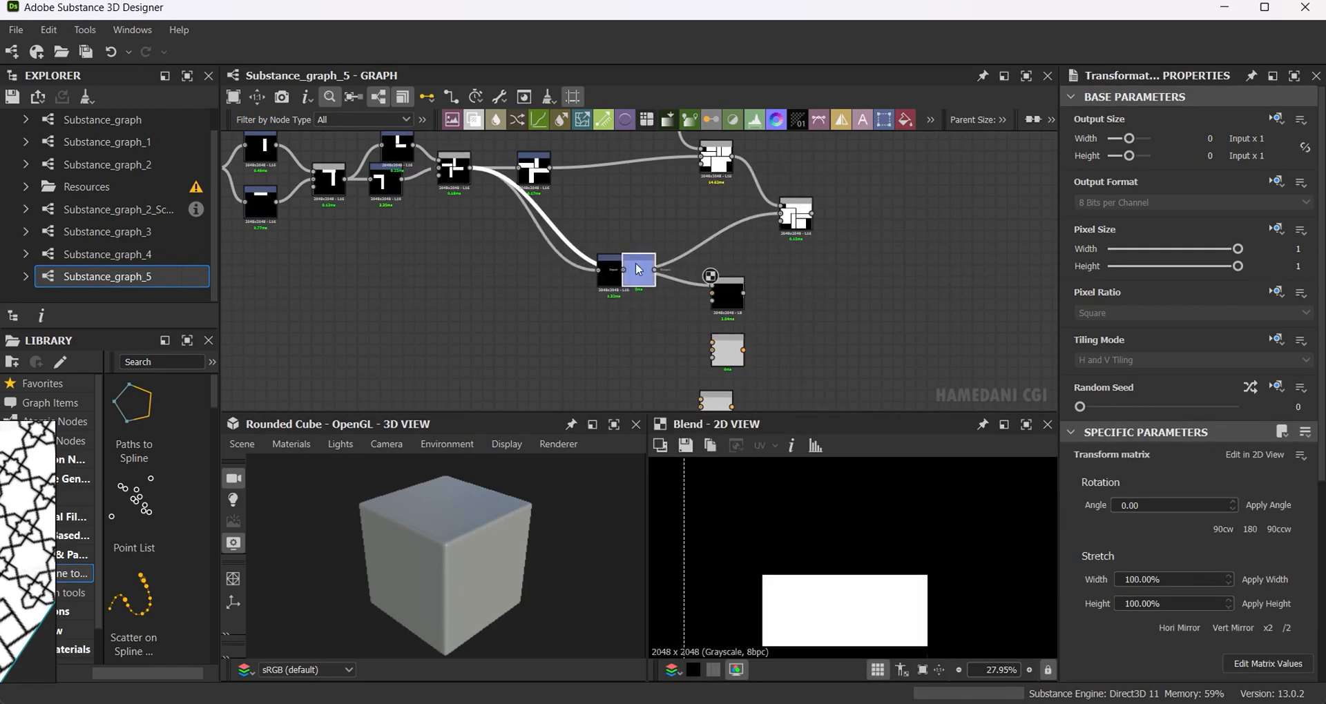
drag(718, 302, 717, 300)
drag(727, 300, 683, 302)
drag(636, 326, 614, 315)
double_click(792, 215)
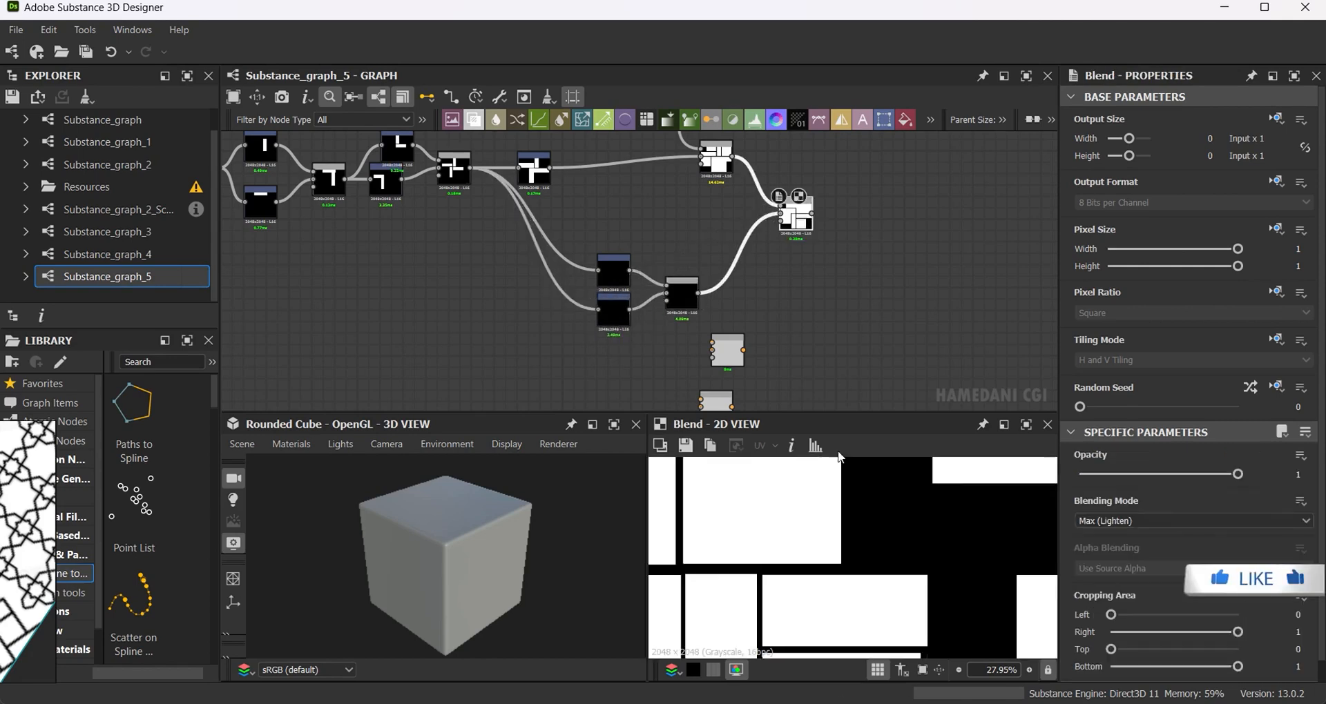
Turn off the tiled preview and move the second pinwheel copy so its vertical bar fills the empty upper-left corner.
key(f)
scroll(697, 343, up, 3)
middle_drag(684, 328, 681, 341)
click(550, 302)
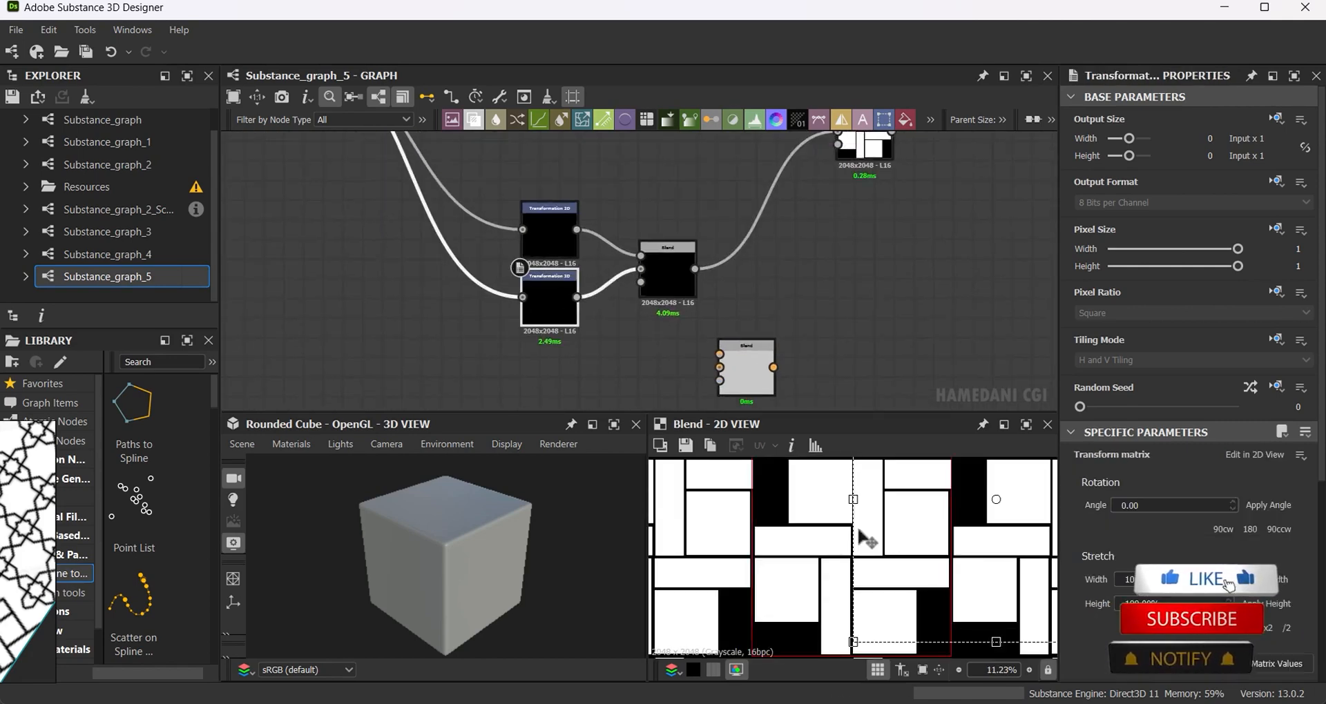
drag(861, 537, 770, 503)
key(space)
scroll(826, 584, down, 2)
scroll(829, 582, up, 3)
middle_drag(805, 482, 838, 603)
drag(848, 612, 903, 550)
scroll(835, 567, up, 4)
middle_drag(833, 569, 838, 572)
scroll(903, 548, down, 2)
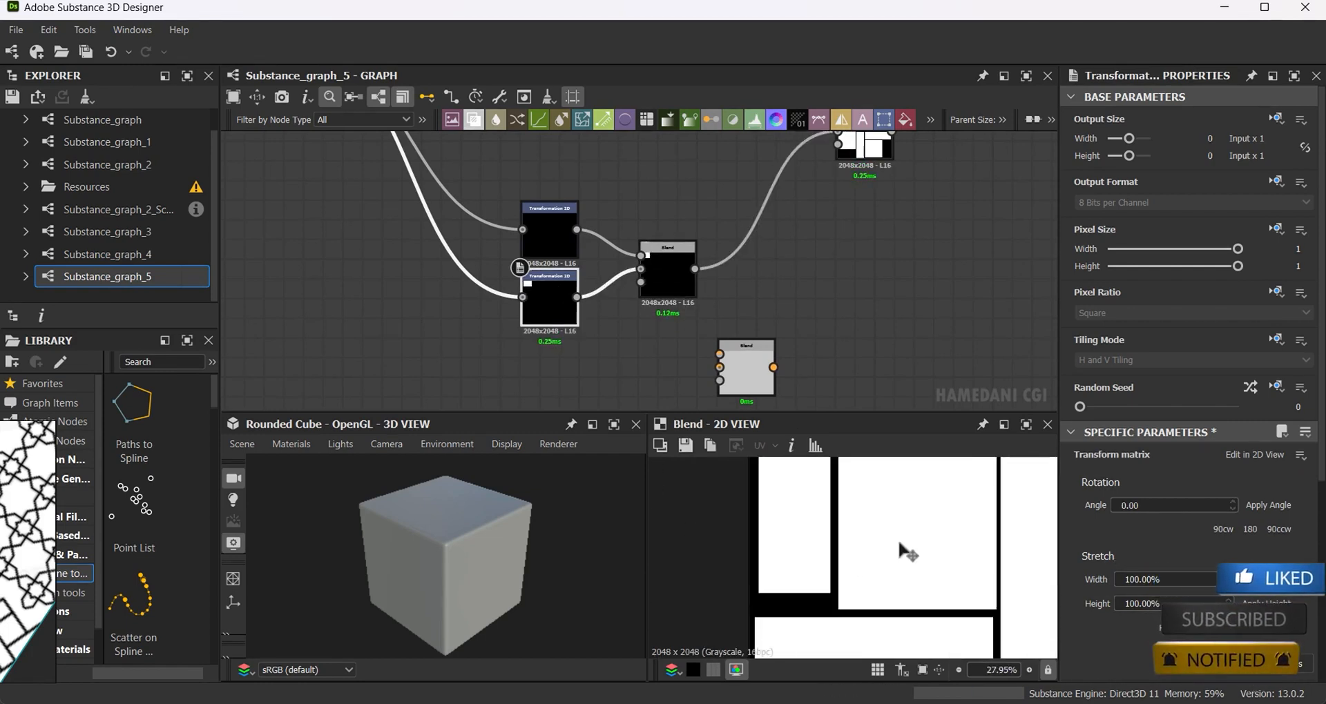
drag(902, 548, 828, 543)
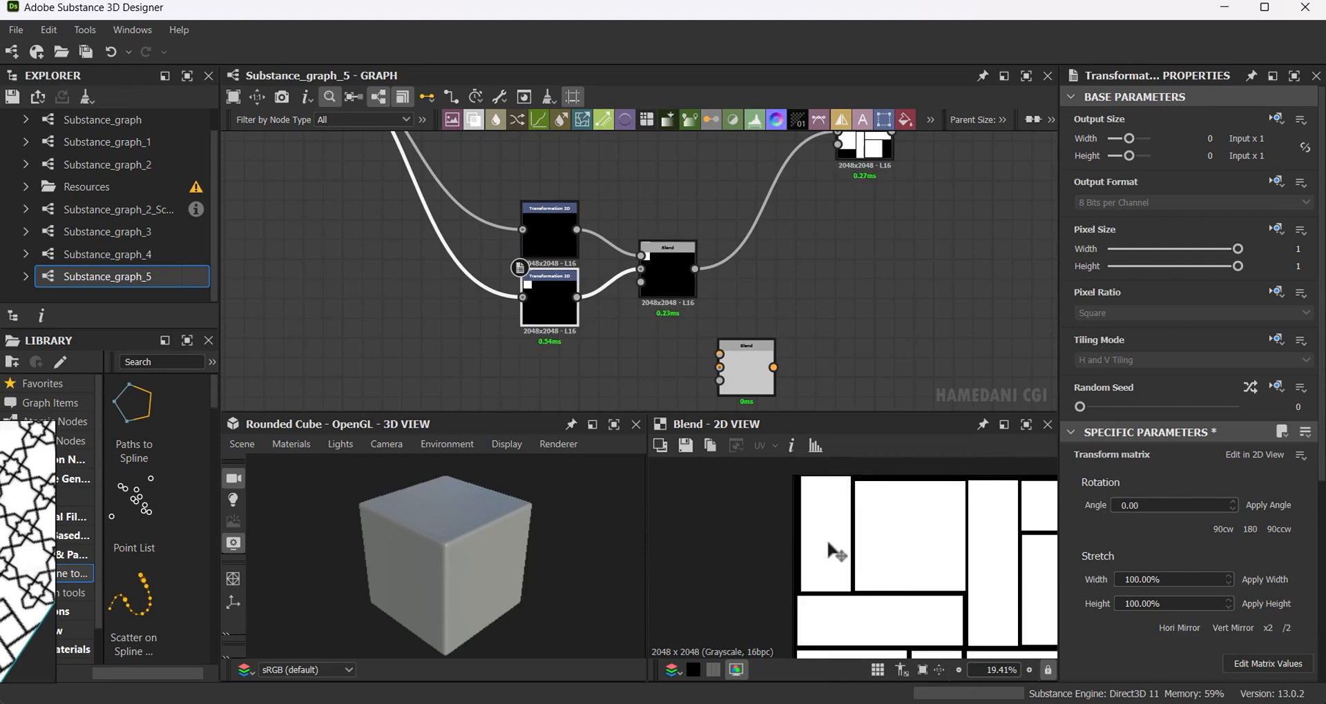
scroll(835, 553, down, 2)
scroll(785, 330, down, 3)
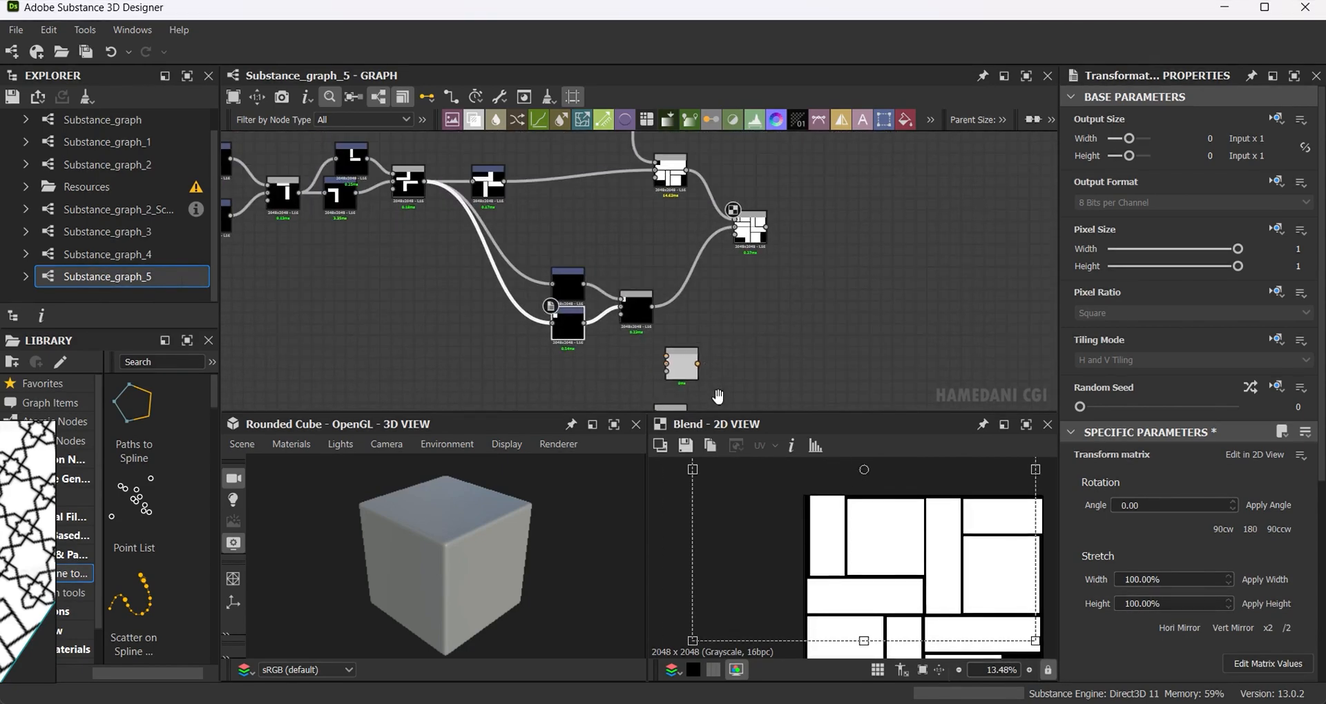
Duplicate the upper-left bar's transform, feed it into the next spare Blend's foreground, and route that Blend to the last Blend's background.
key(ctrl+d)
drag(643, 280, 588, 367)
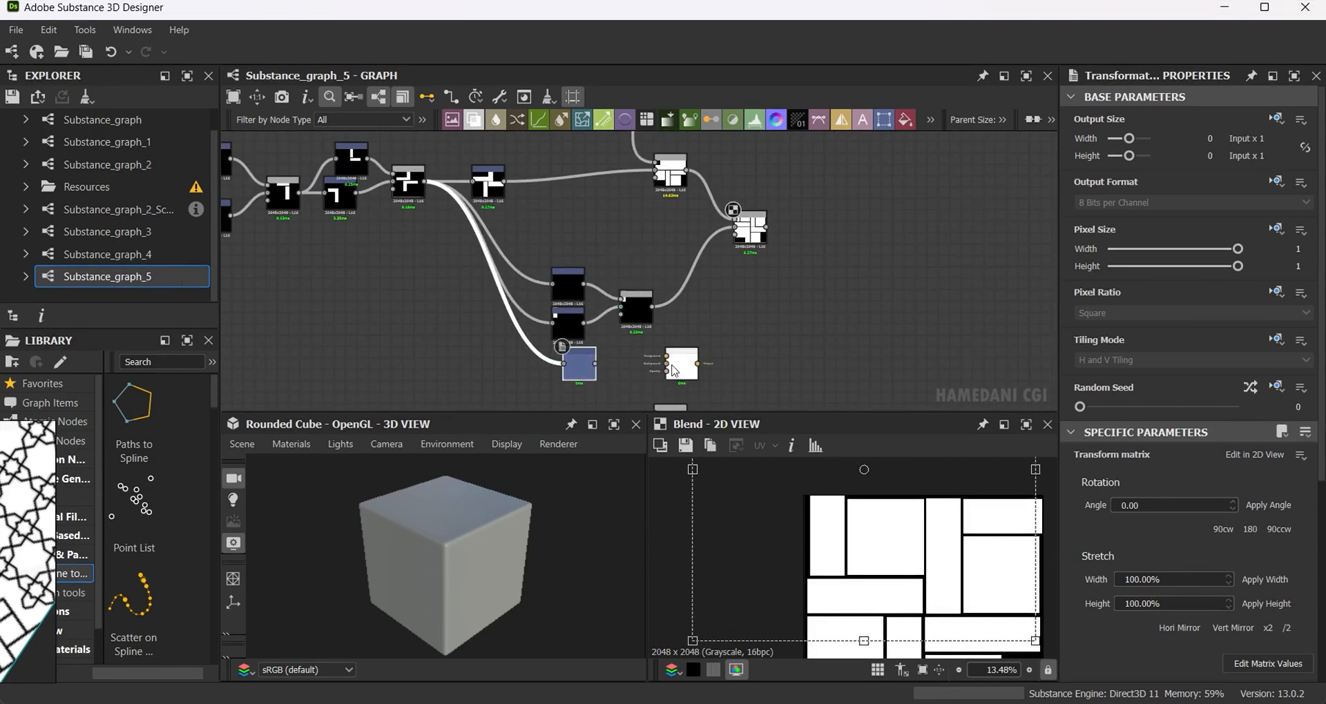
drag(682, 366, 692, 355)
drag(653, 306, 739, 298)
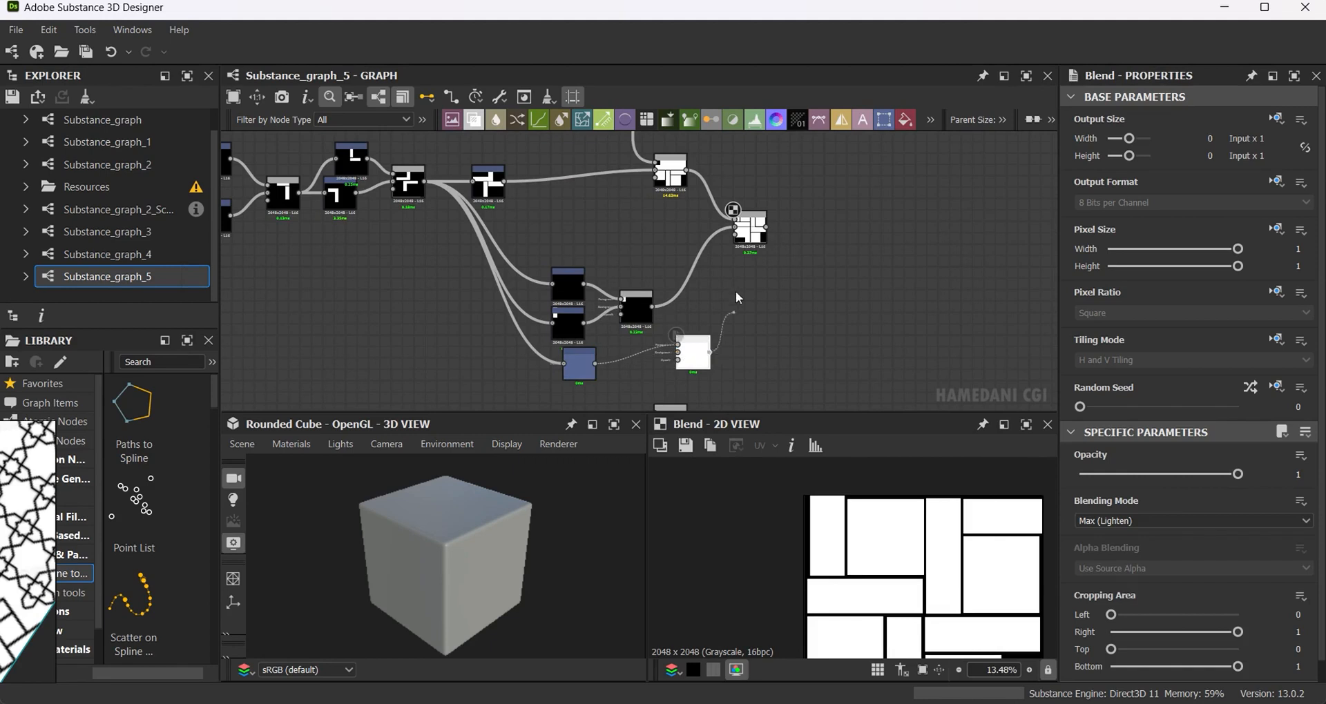
drag(744, 232, 743, 229)
click(746, 224)
Connect the Blend holding the first two corner bars to the background of the Blend with the third copy.
middle_drag(774, 319, 749, 209)
click(552, 249)
scroll(969, 582, down, 3)
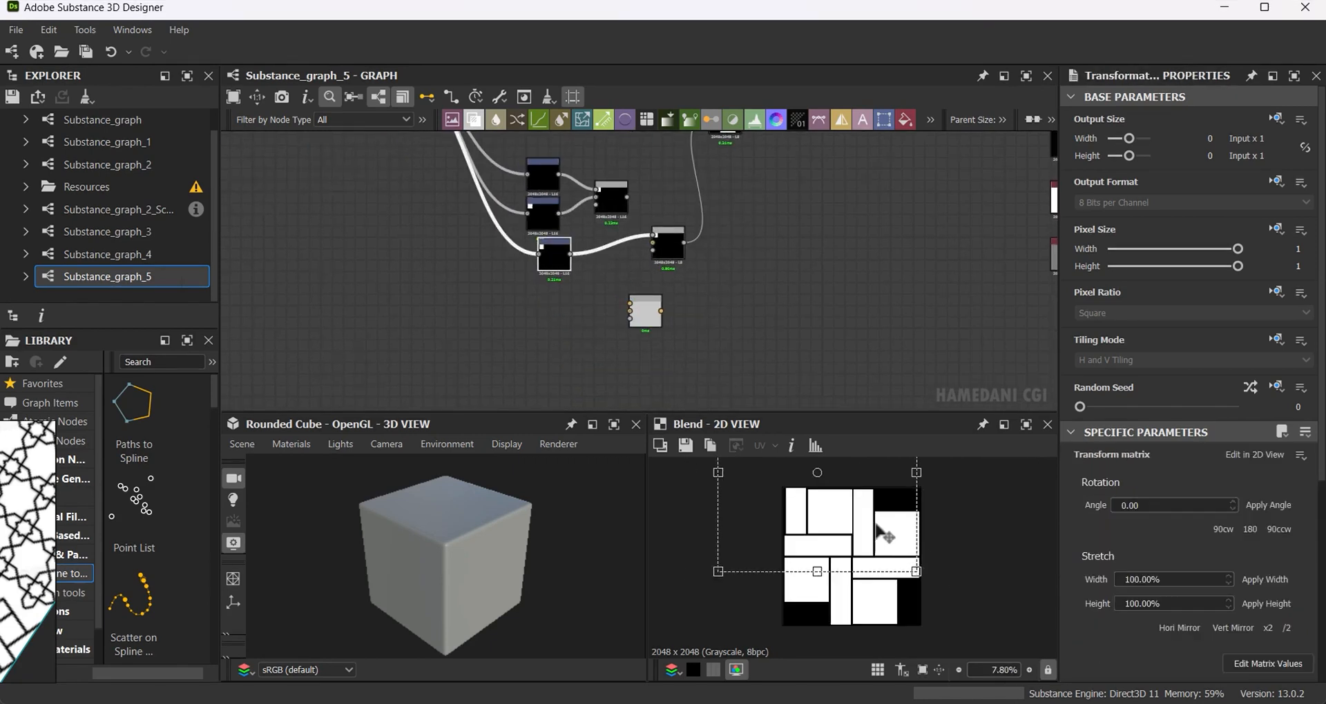
mouse_move(879, 530)
mouse_down()
mouse_move(932, 500)
mouse_move(878, 531)
mouse_up()
middle_drag(647, 241, 641, 291)
scroll(639, 287, up, 3)
drag(609, 227, 653, 306)
middle_drag(657, 308, 647, 329)
Move the third pinwheel copy so that its vertical bar fills the empty lower-right corner beside the square.
drag(883, 541, 1005, 703)
scroll(901, 552, up, 5)
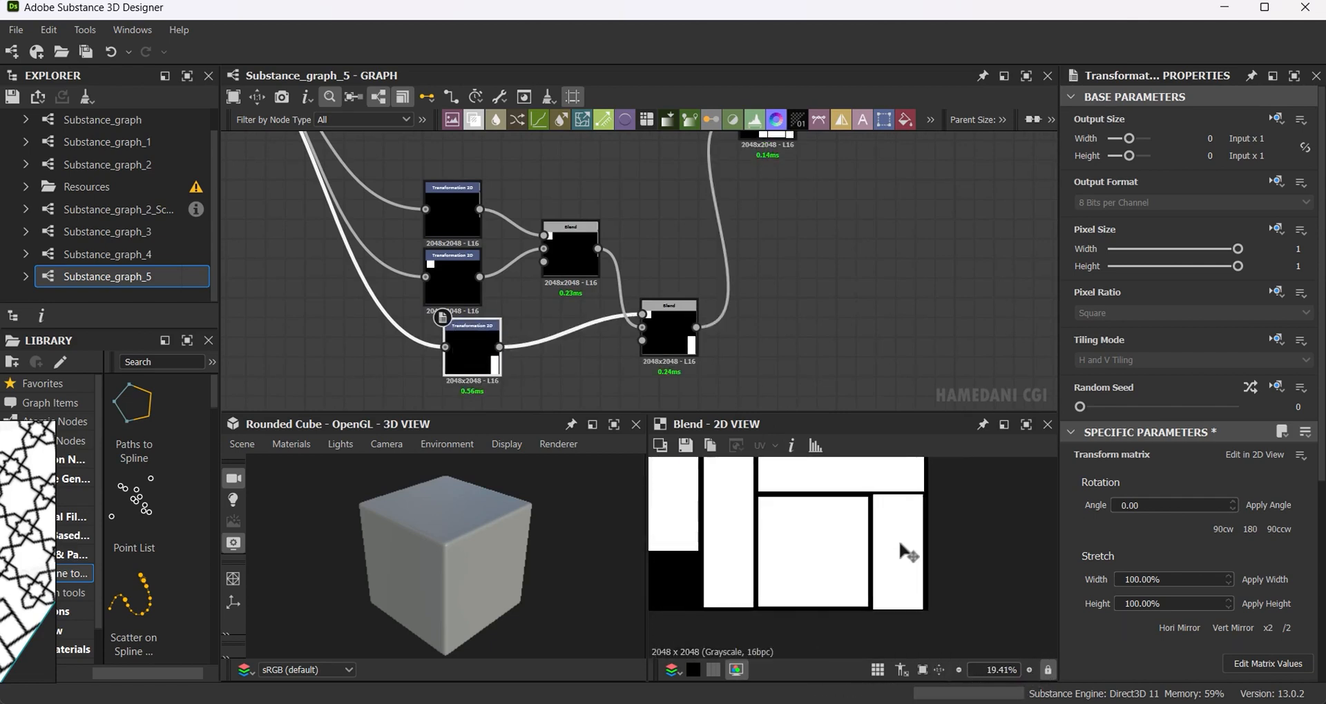
scroll(905, 552, down, 5)
scroll(818, 278, down, 2)
middle_drag(574, 280, 642, 290)
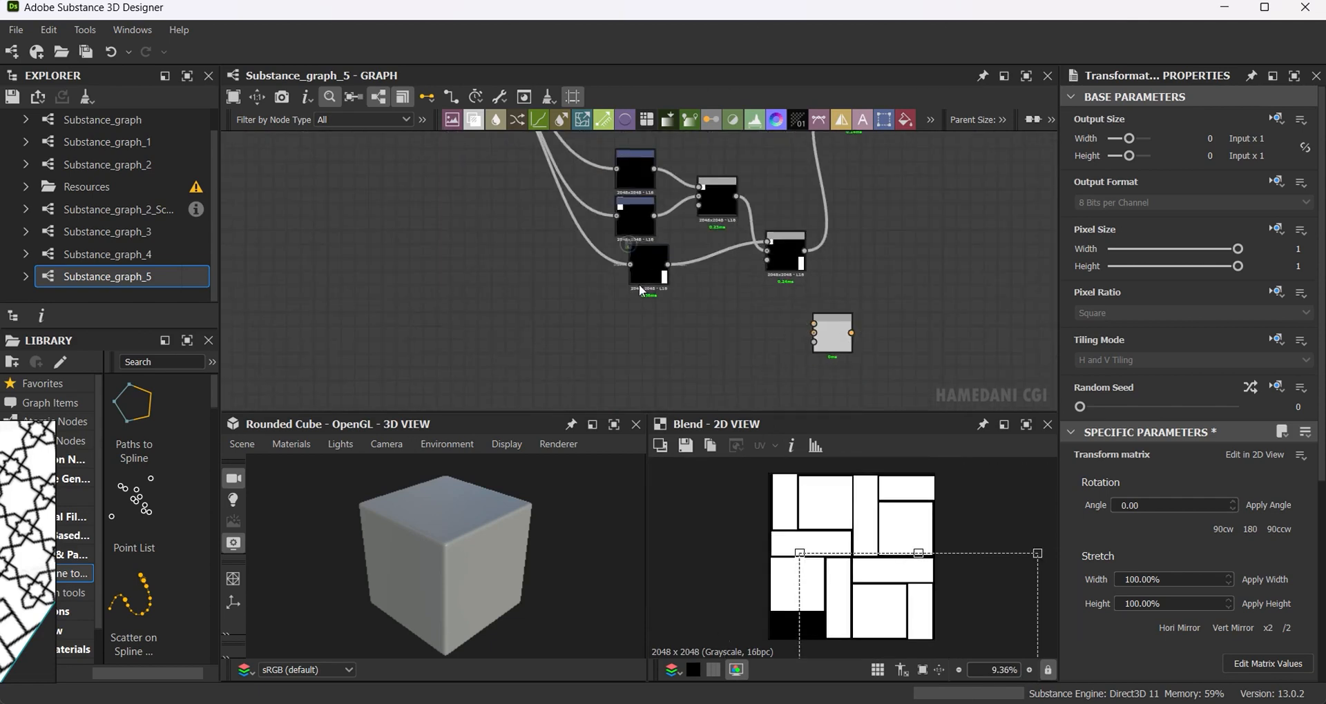
Duplicate the lower-right bar's transform, connect it to the background of the spare Blend, and preview the final combined Blend.
key(ctrl+d)
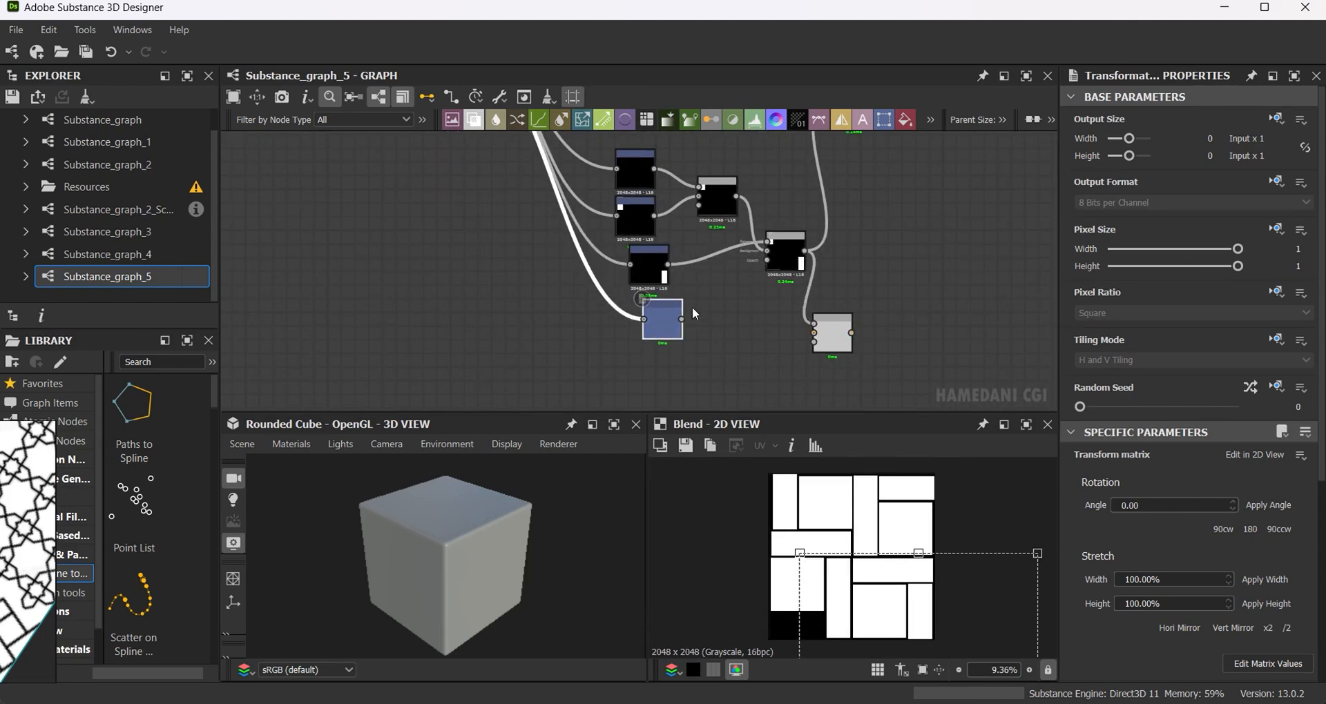
middle_drag(820, 340, 812, 392)
scroll(812, 391, down, 1)
drag(807, 196, 812, 200)
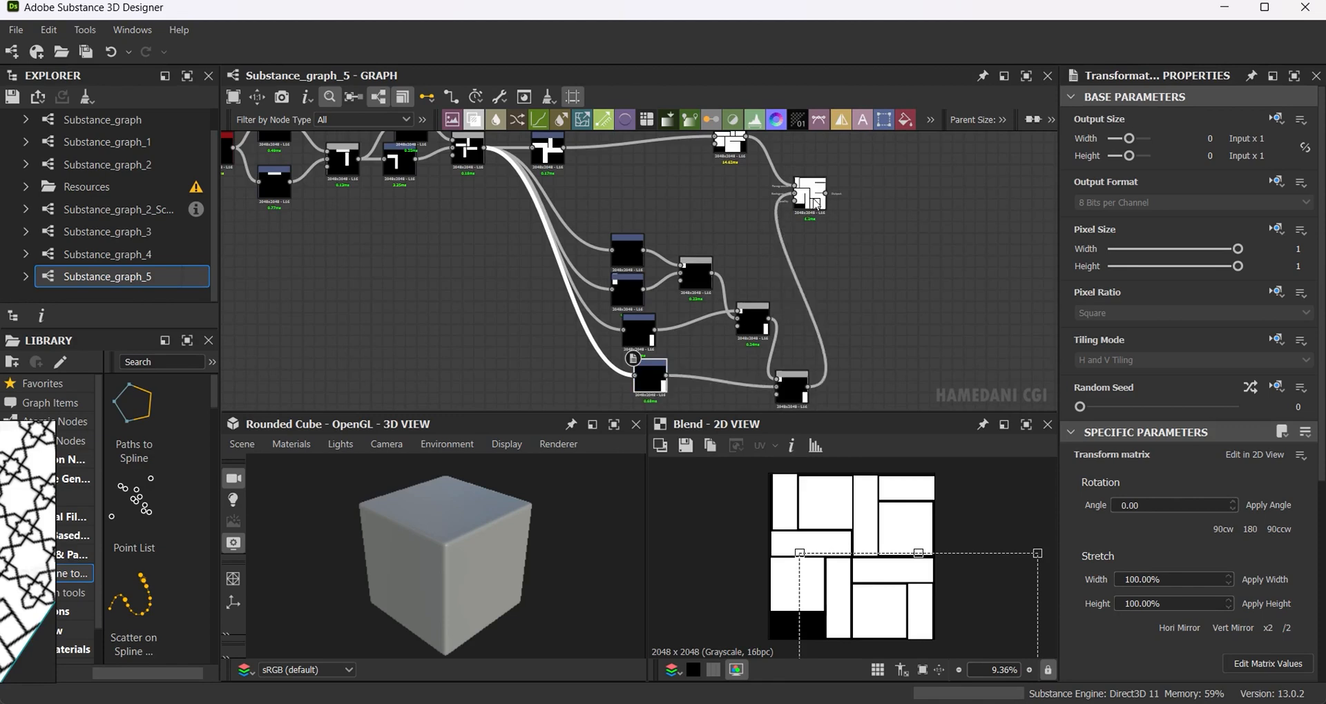
double_click(813, 199)
Move the fourth pinwheel copy so that its horizontal bar fills the empty lower-left corner with even gaps.
click(657, 379)
middle_drag(890, 391, 914, 266)
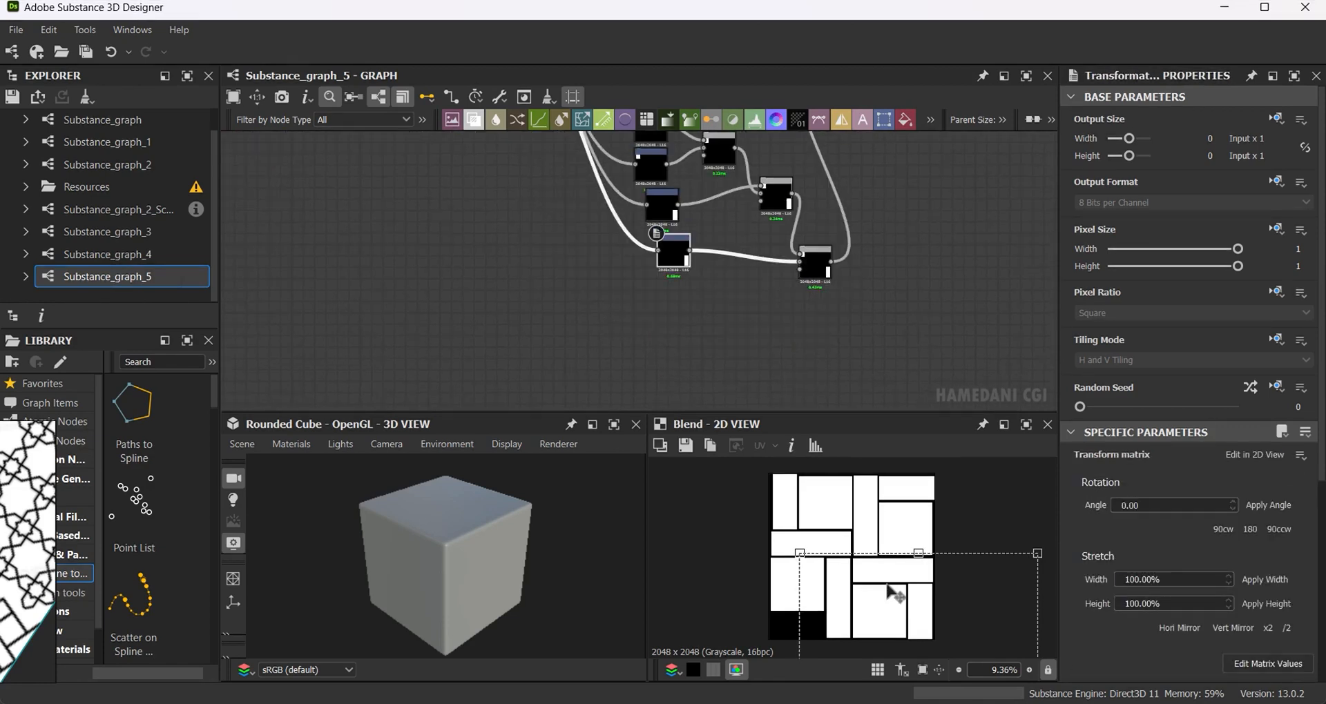
drag(892, 598, 742, 552)
scroll(787, 621, up, 3)
middle_drag(786, 625, 837, 556)
scroll(843, 564, up, 2)
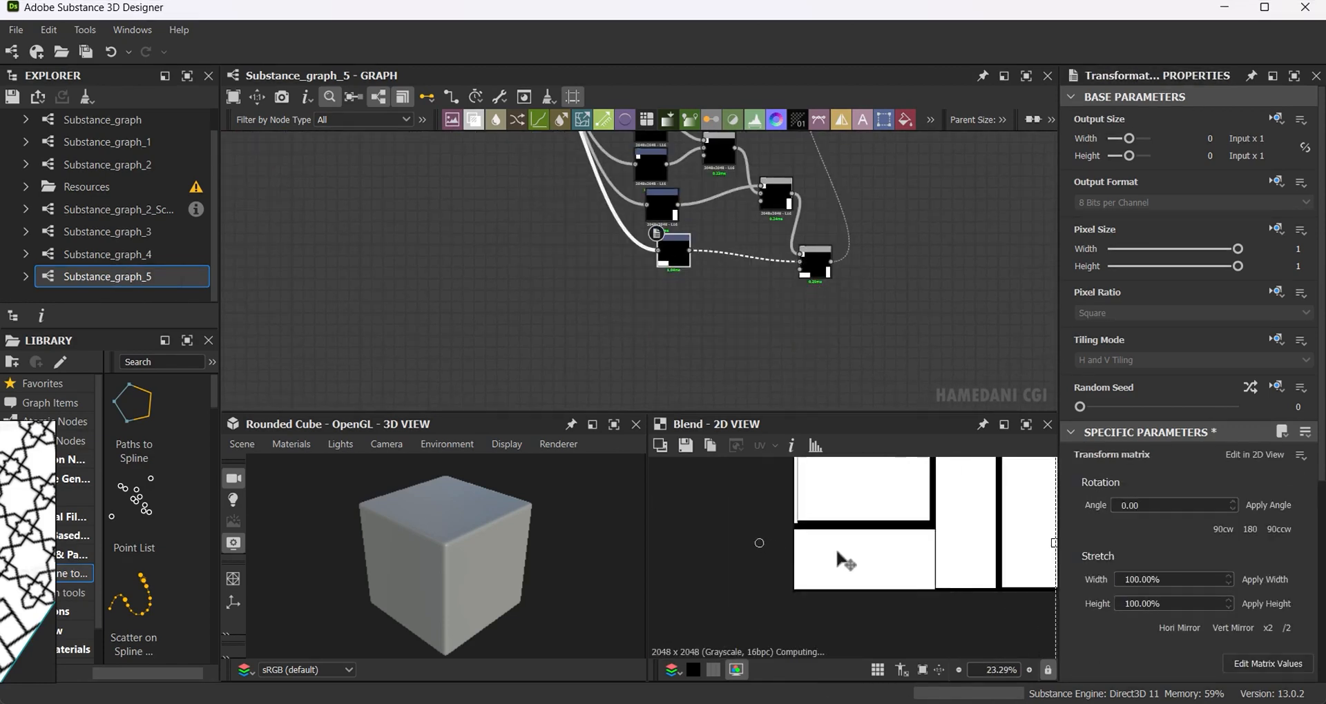
drag(846, 563, 846, 565)
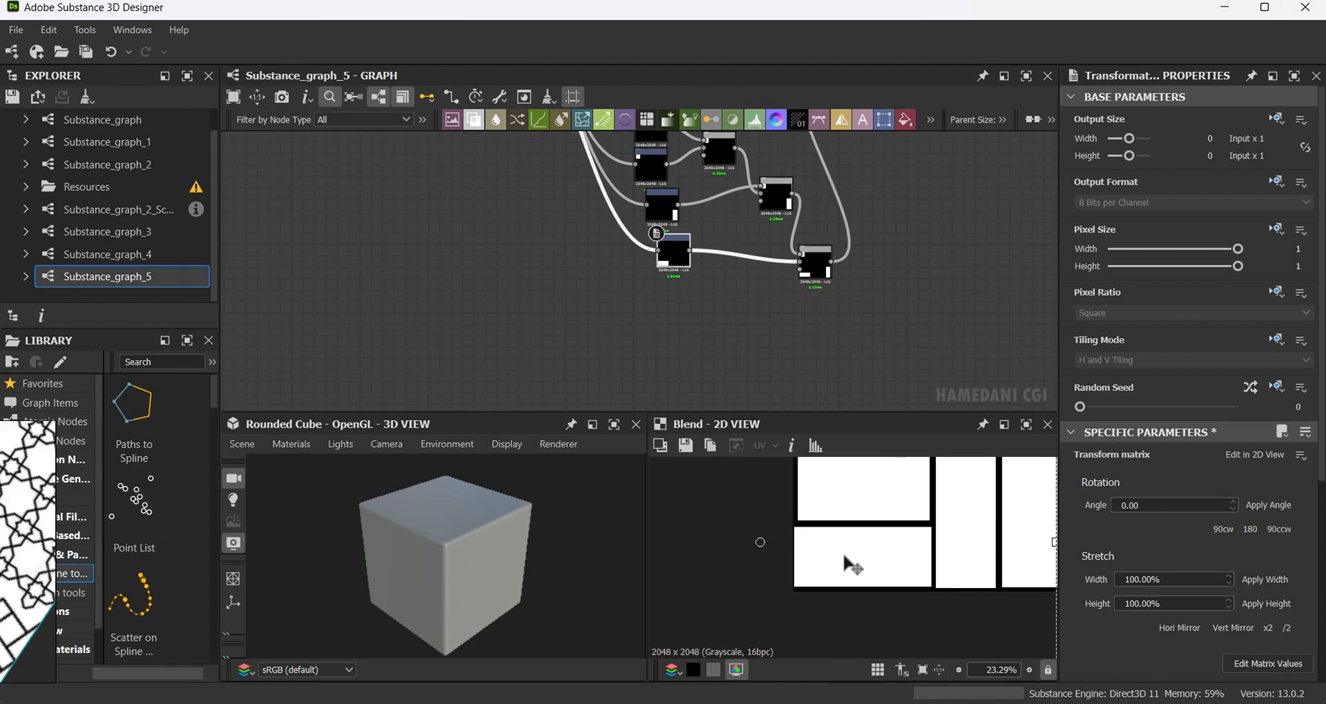
Check the seams in the tiled preview and nudge the first pinwheel copy slightly to even the gaps around the upper-right bar.
scroll(853, 565, down, 3)
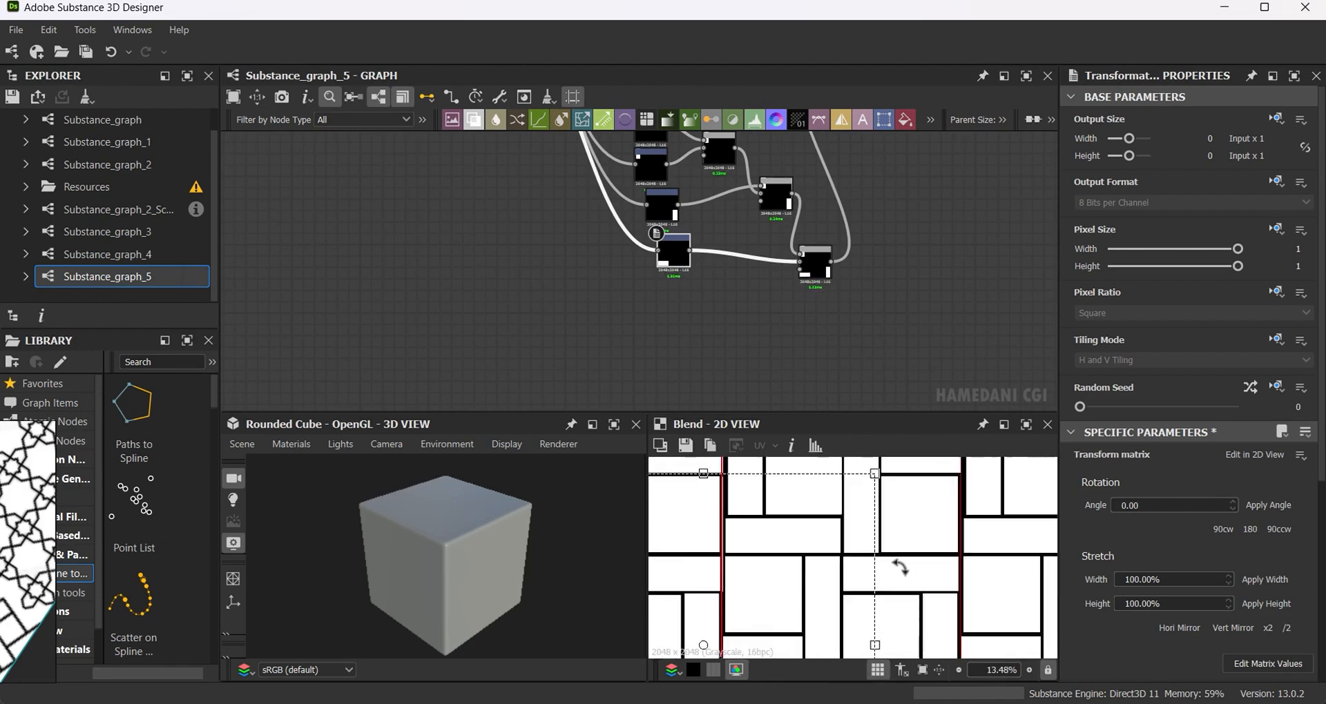
scroll(901, 568, down, 3)
scroll(898, 570, up, 4)
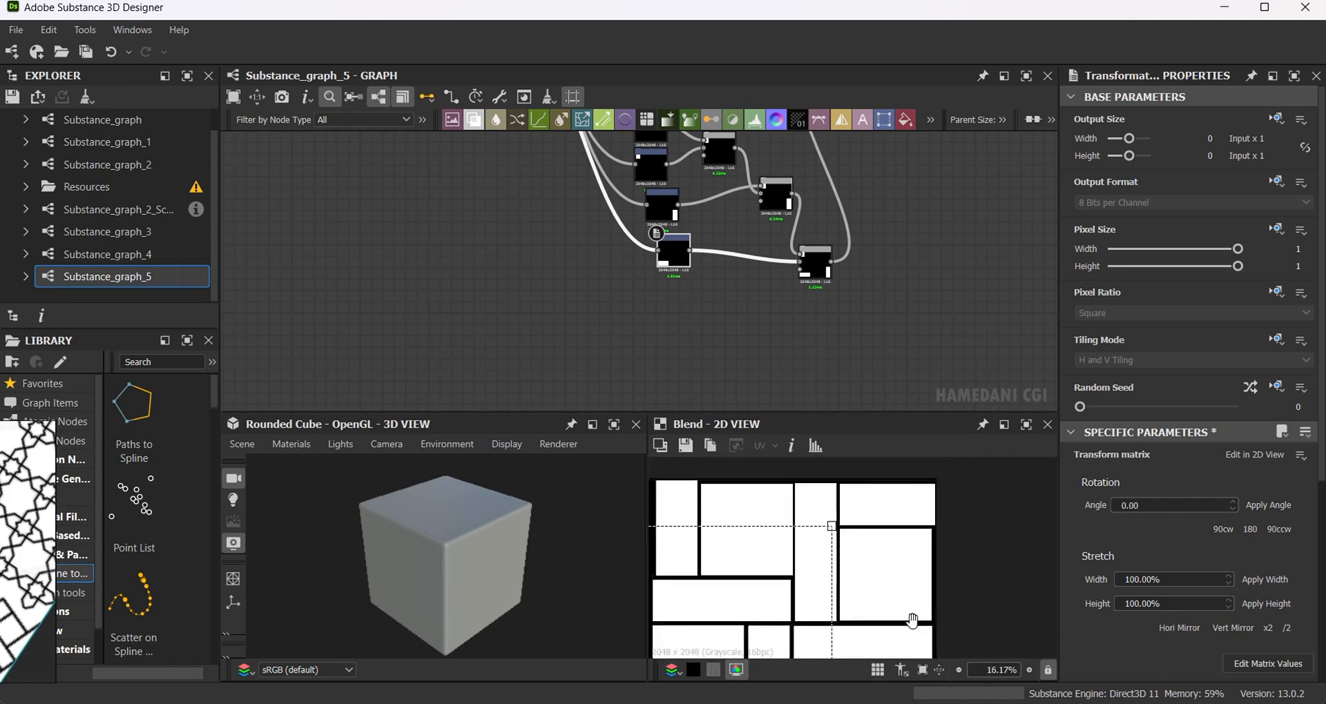
middle_drag(722, 297, 736, 352)
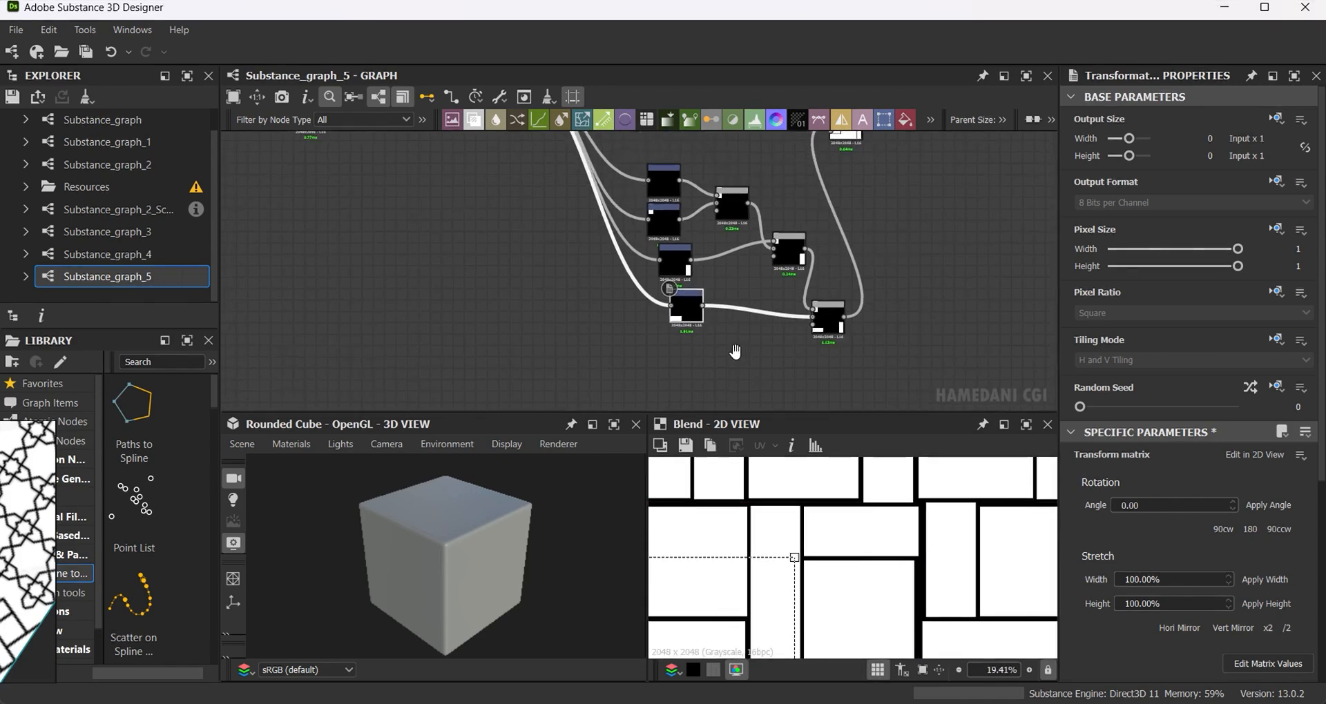
click(664, 183)
drag(888, 542, 886, 543)
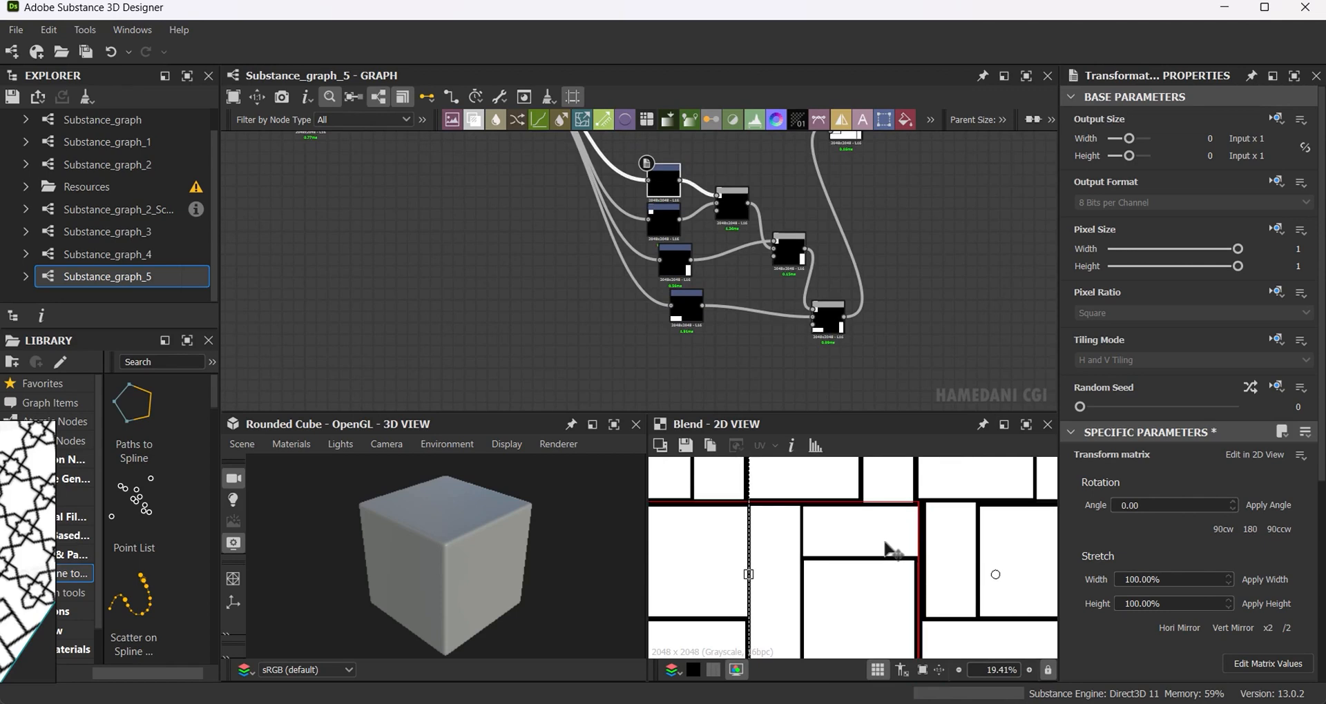
scroll(889, 547, down, 3)
scroll(895, 559, down, 1)
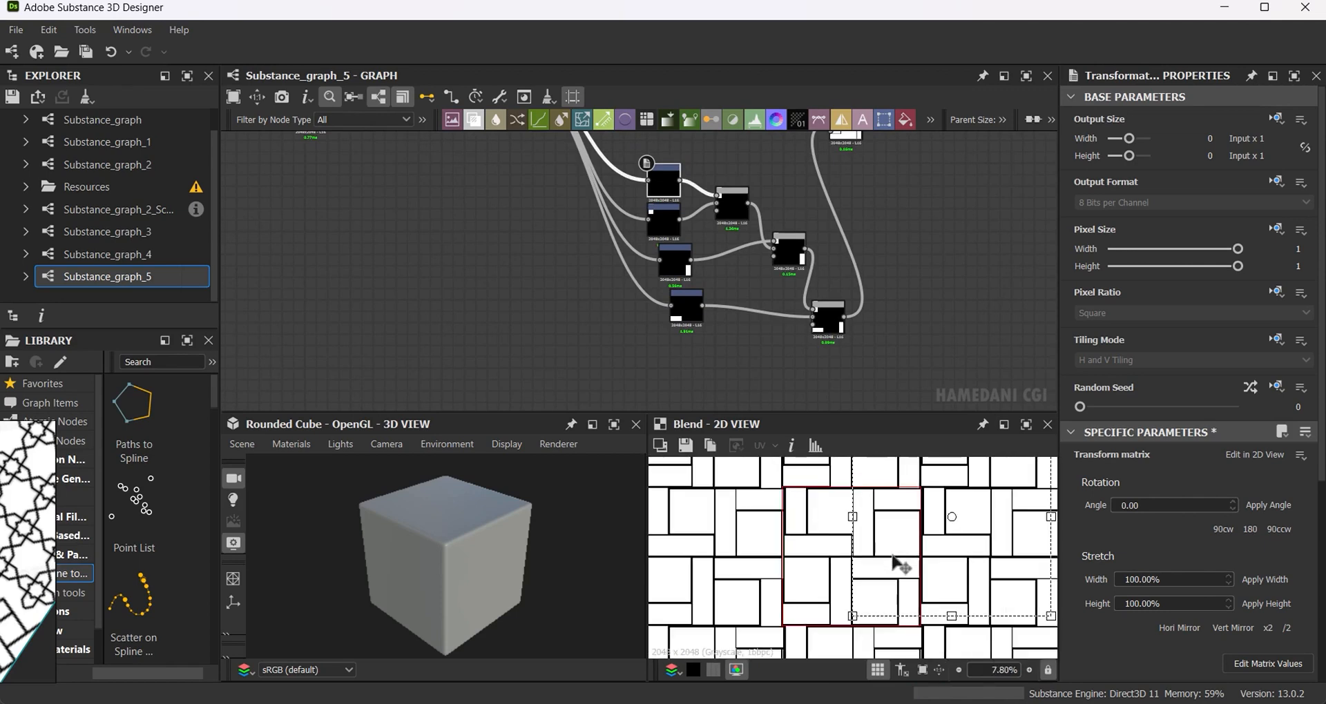
middle_drag(821, 285, 797, 355)
key(space)
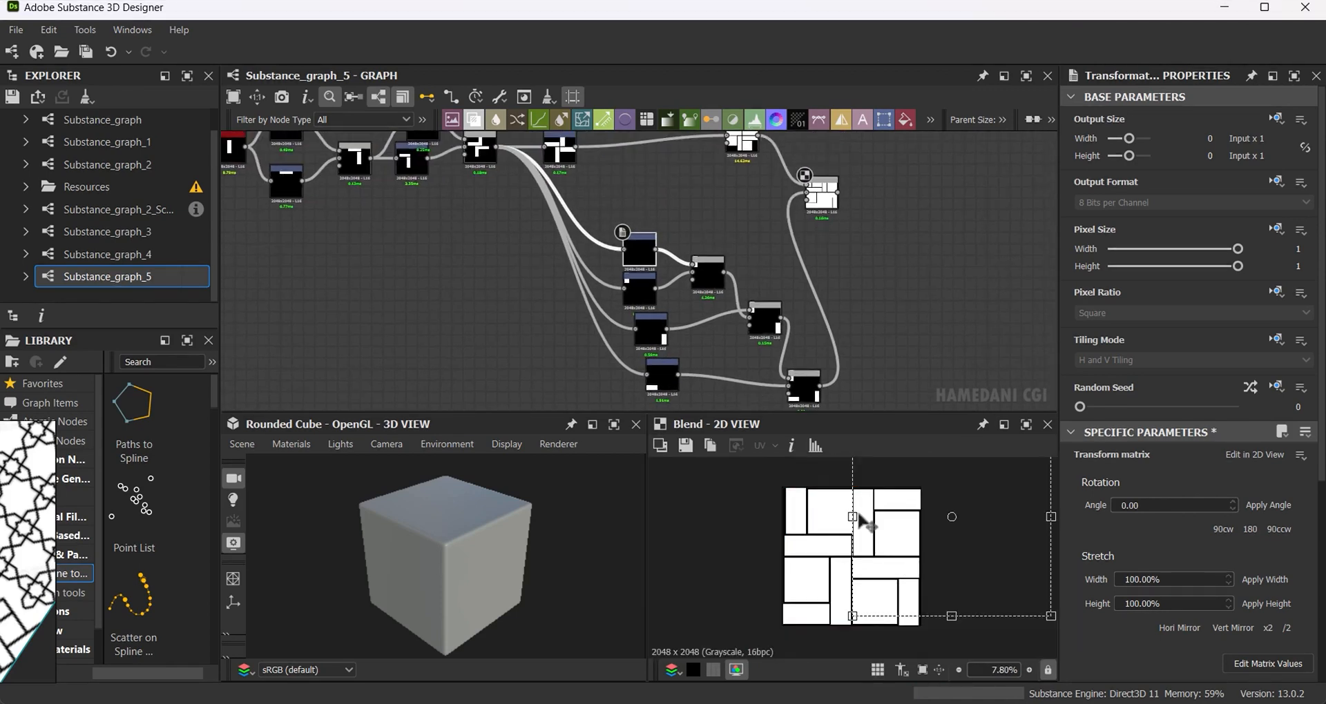
Align the four corner-bar transforms in one column and move their three Blends closer to them.
middle_drag(840, 295, 838, 321)
scroll(838, 321, down, 2)
drag(684, 286, 719, 395)
drag(701, 314, 657, 315)
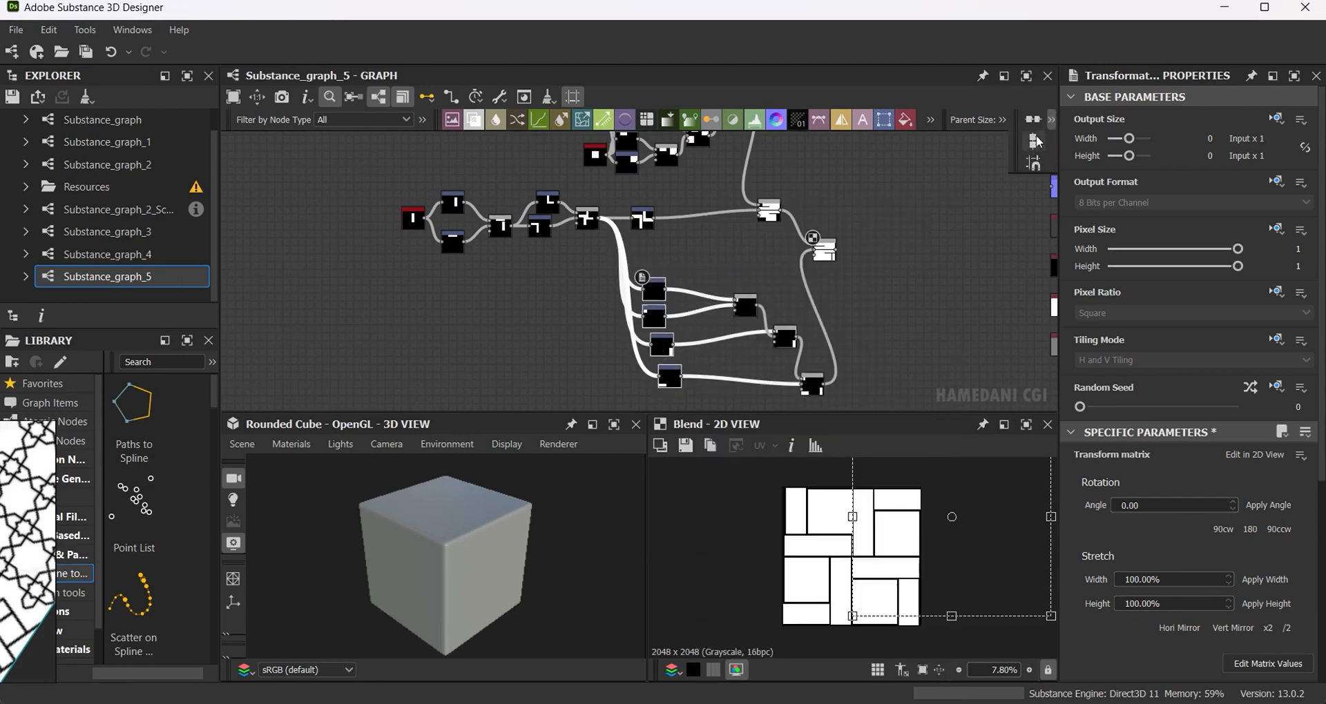
click(1034, 141)
drag(747, 310, 730, 331)
drag(813, 384, 779, 368)
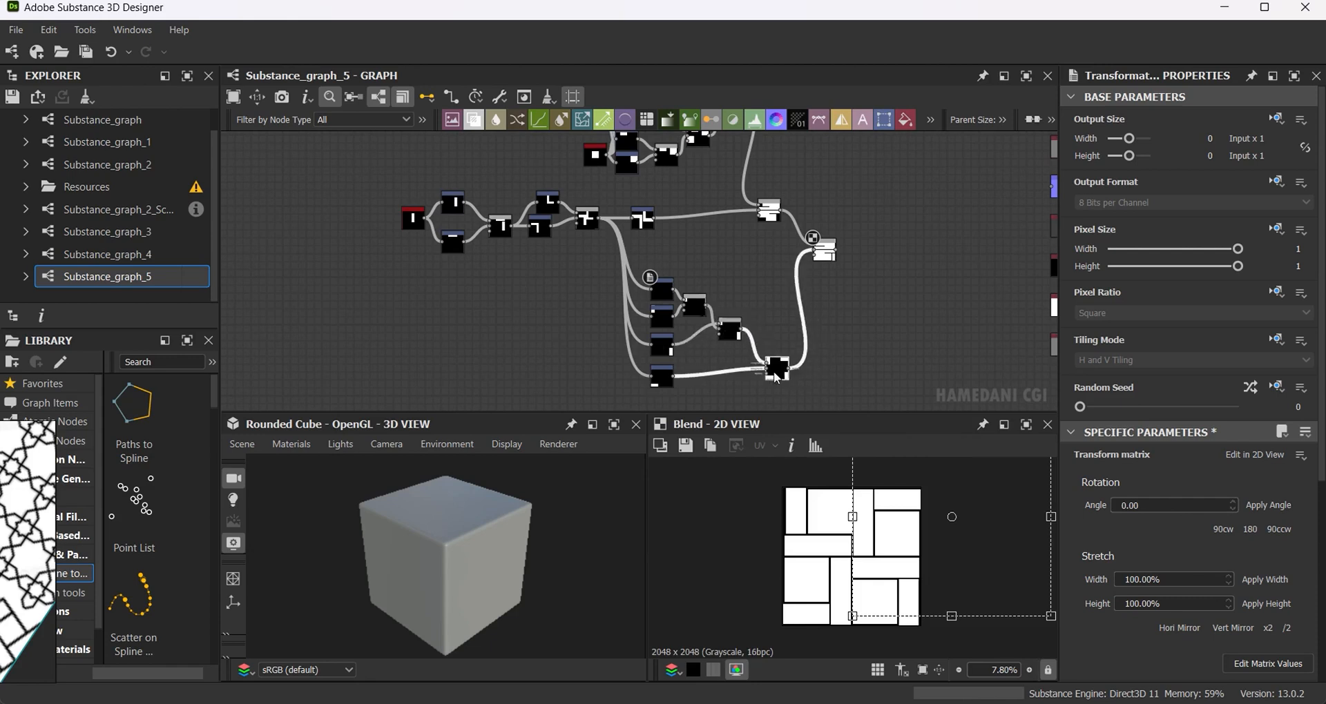
Tidy the squares branch by lining up its four transforms and repositioning its Blends.
middle_drag(810, 299, 830, 421)
drag(643, 181, 649, 303)
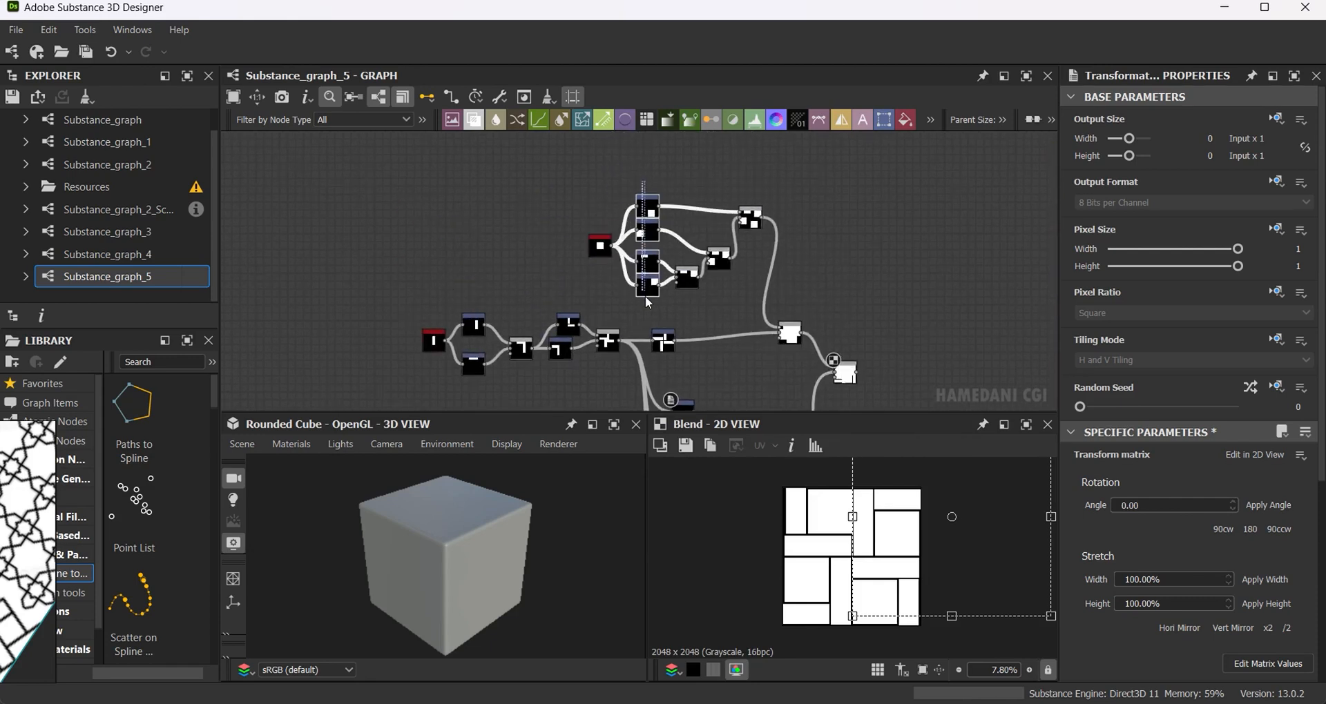
scroll(719, 235, up, 3)
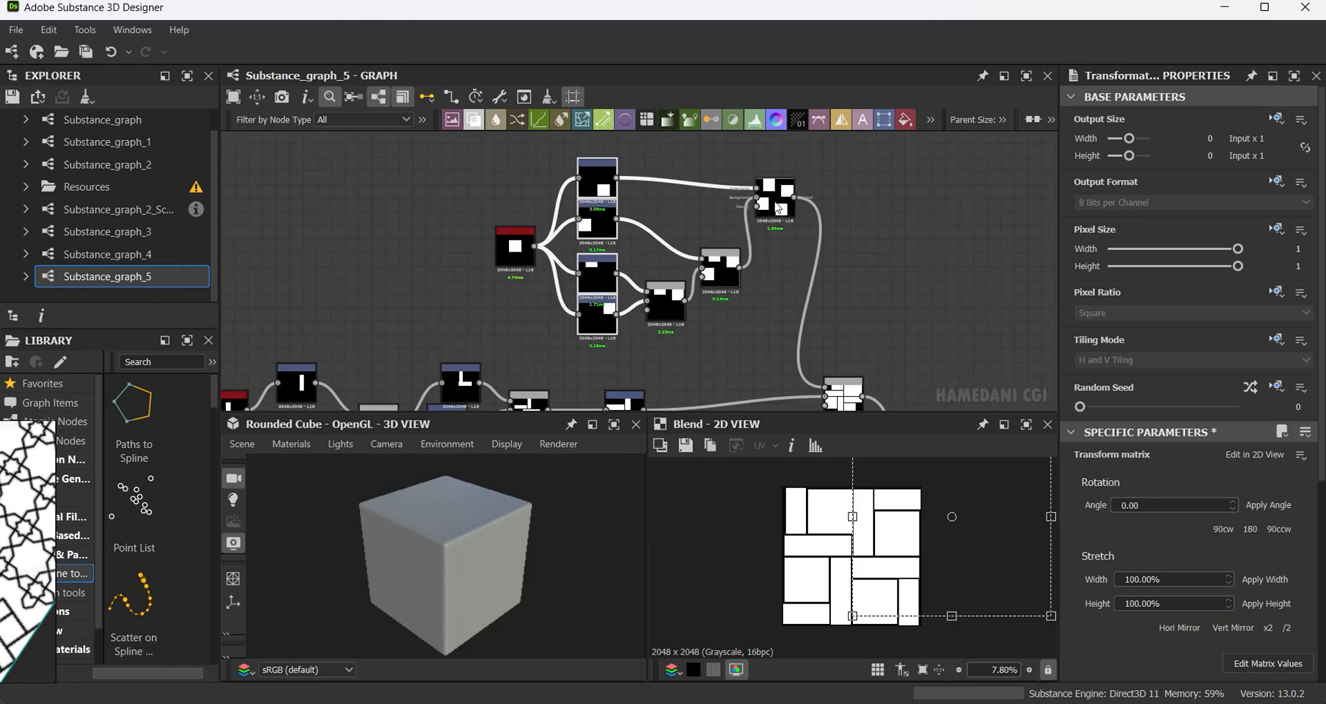
middle_drag(716, 269, 740, 204)
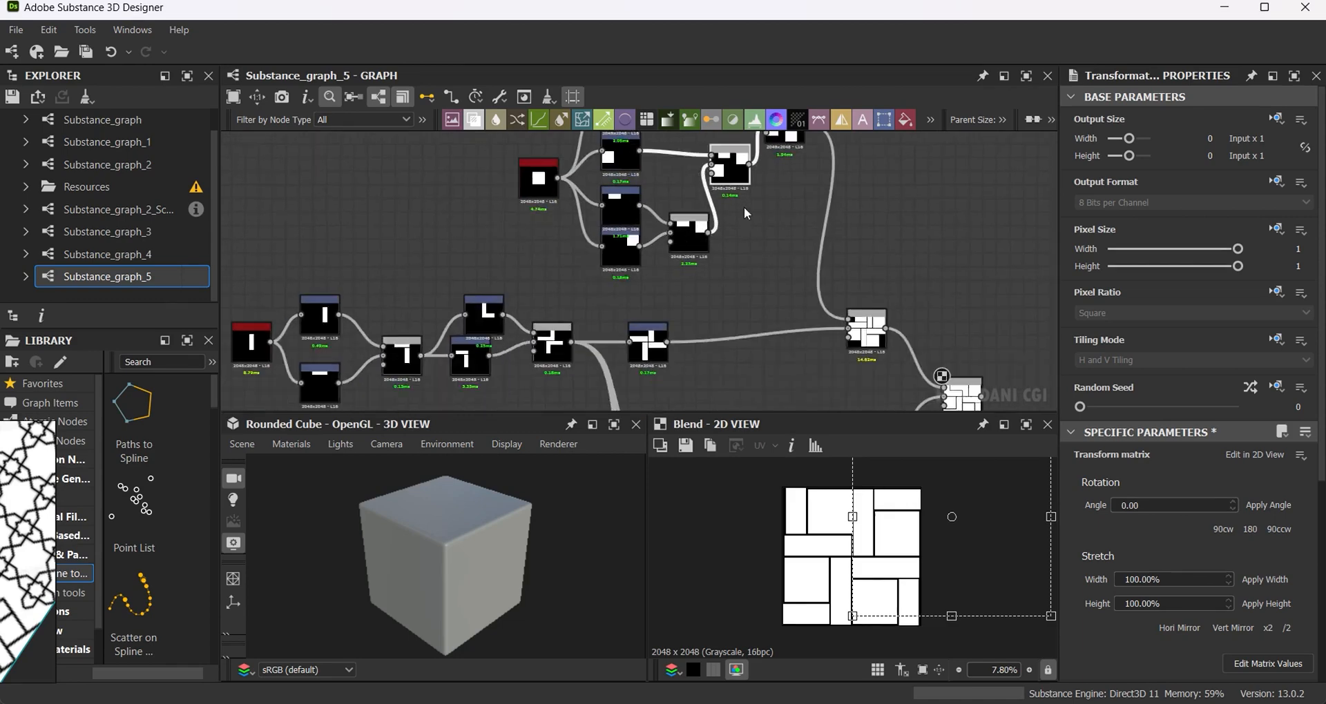
scroll(744, 205, down, 2)
middle_drag(791, 310, 718, 243)
Delete the Blend that merges the squares with the bars so the central pinwheel feeds the final Blend directly.
click(797, 252)
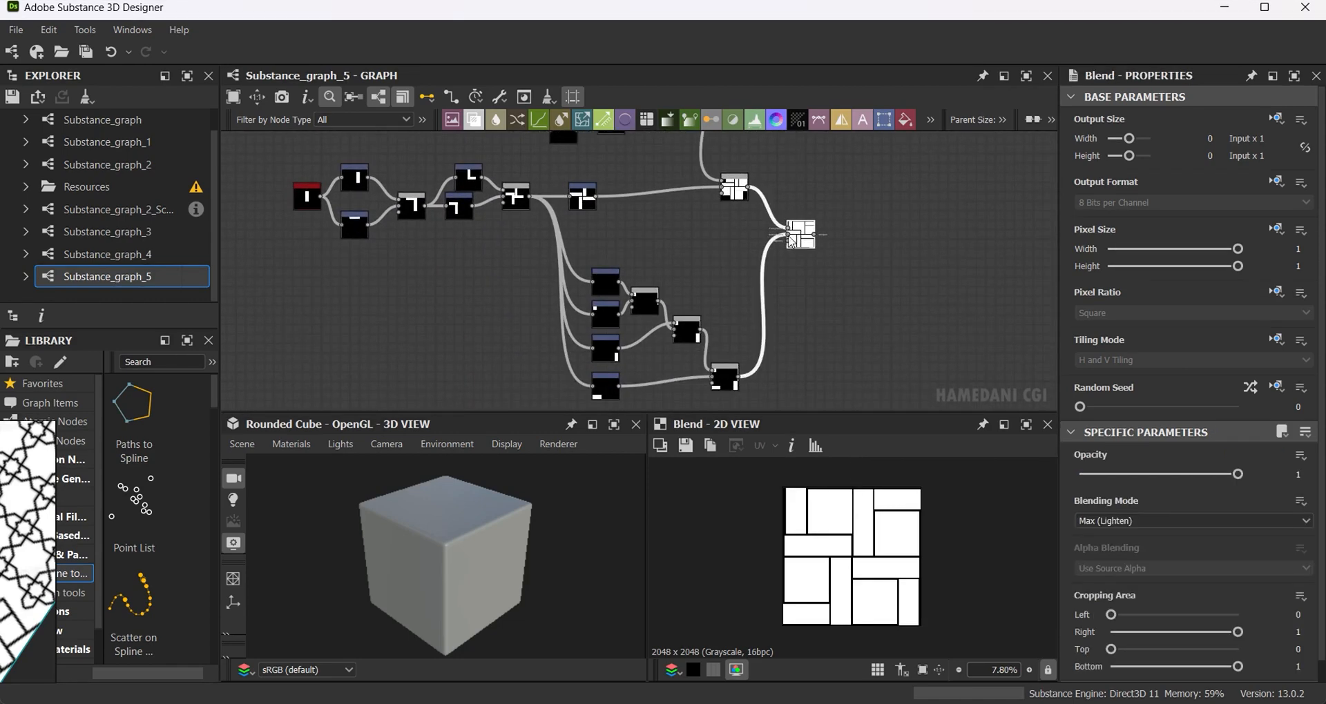
middle_drag(740, 192, 772, 280)
key(Delete)
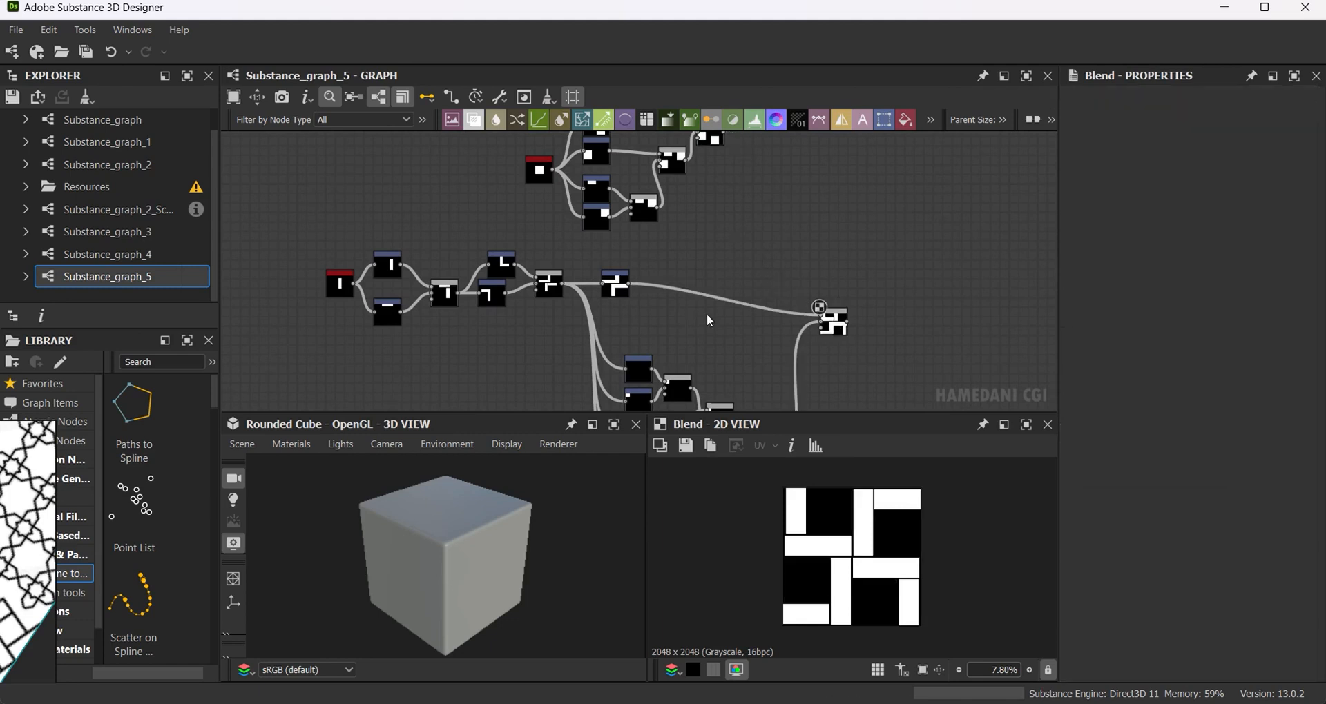
Examine the bars-only pattern in both tiled and single-tile preview, checking the gaps and edges.
key(space)
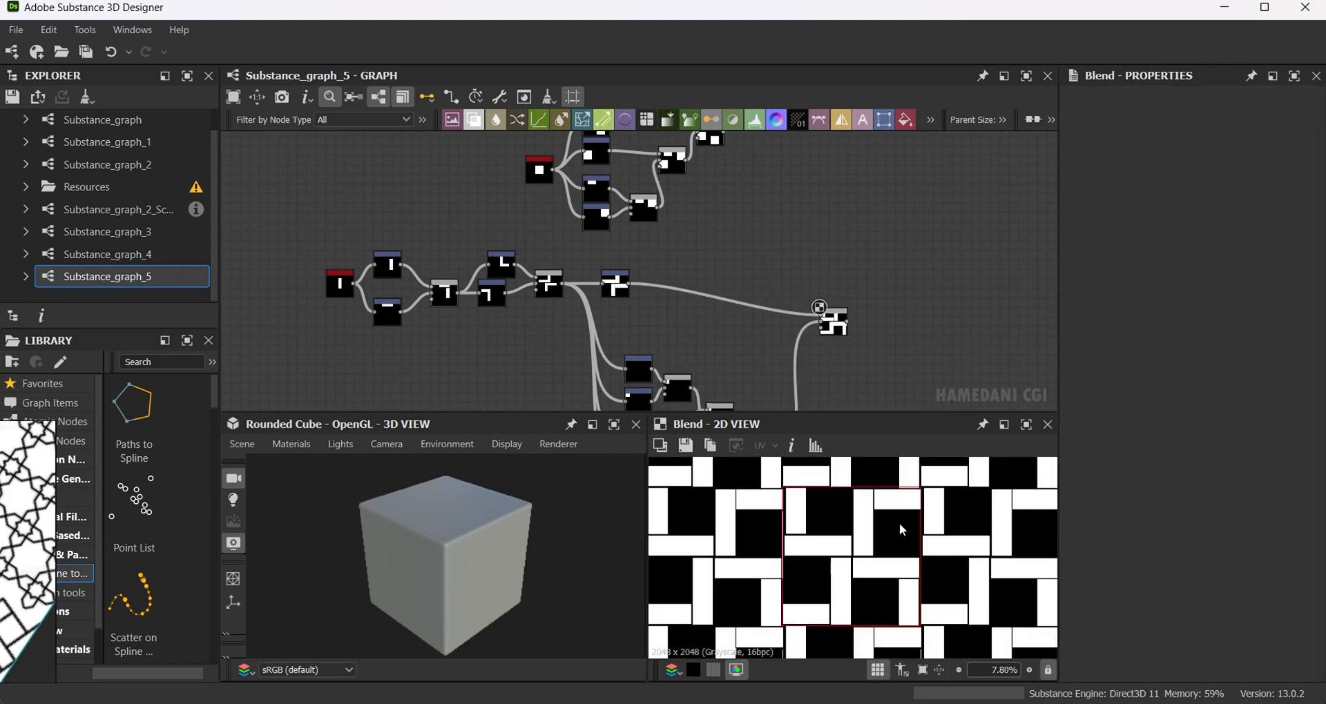
scroll(899, 524, up, 4)
middle_drag(899, 523, 840, 584)
scroll(841, 583, down, 5)
key(space)
scroll(905, 511, up, 4)
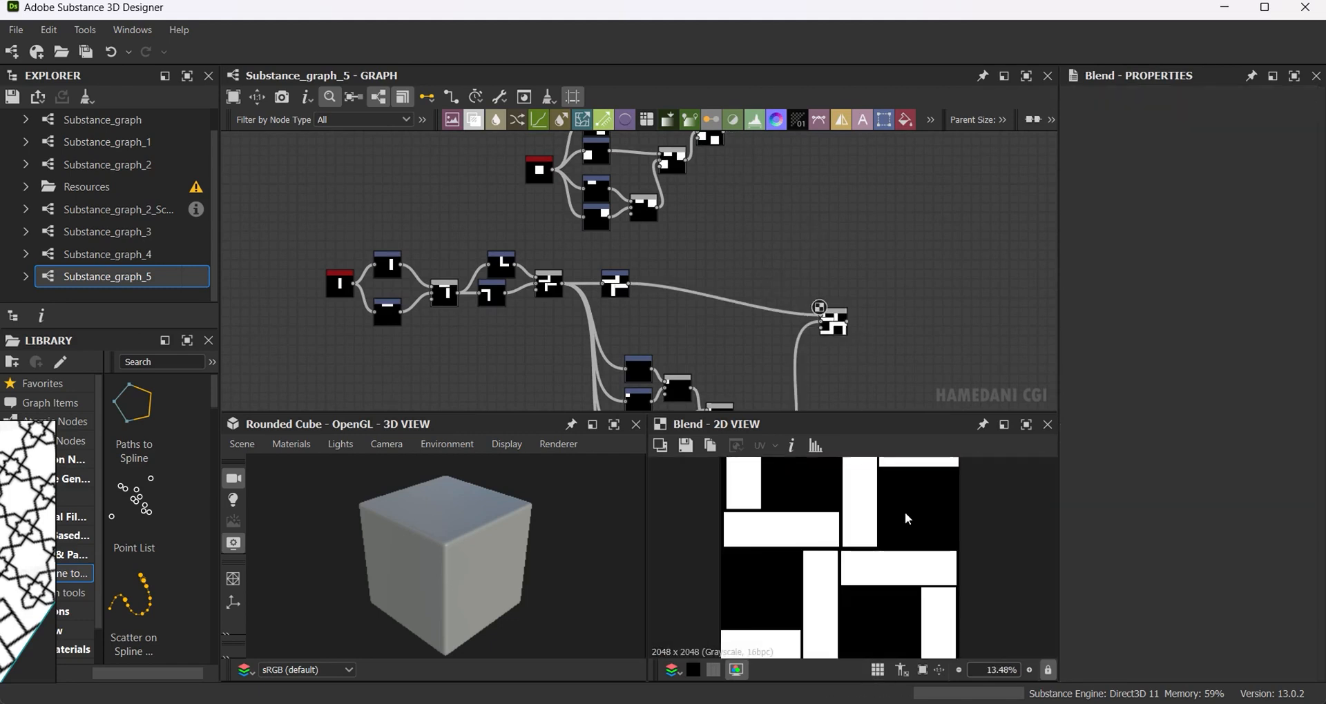
scroll(905, 512, down, 4)
scroll(877, 339, down, 3)
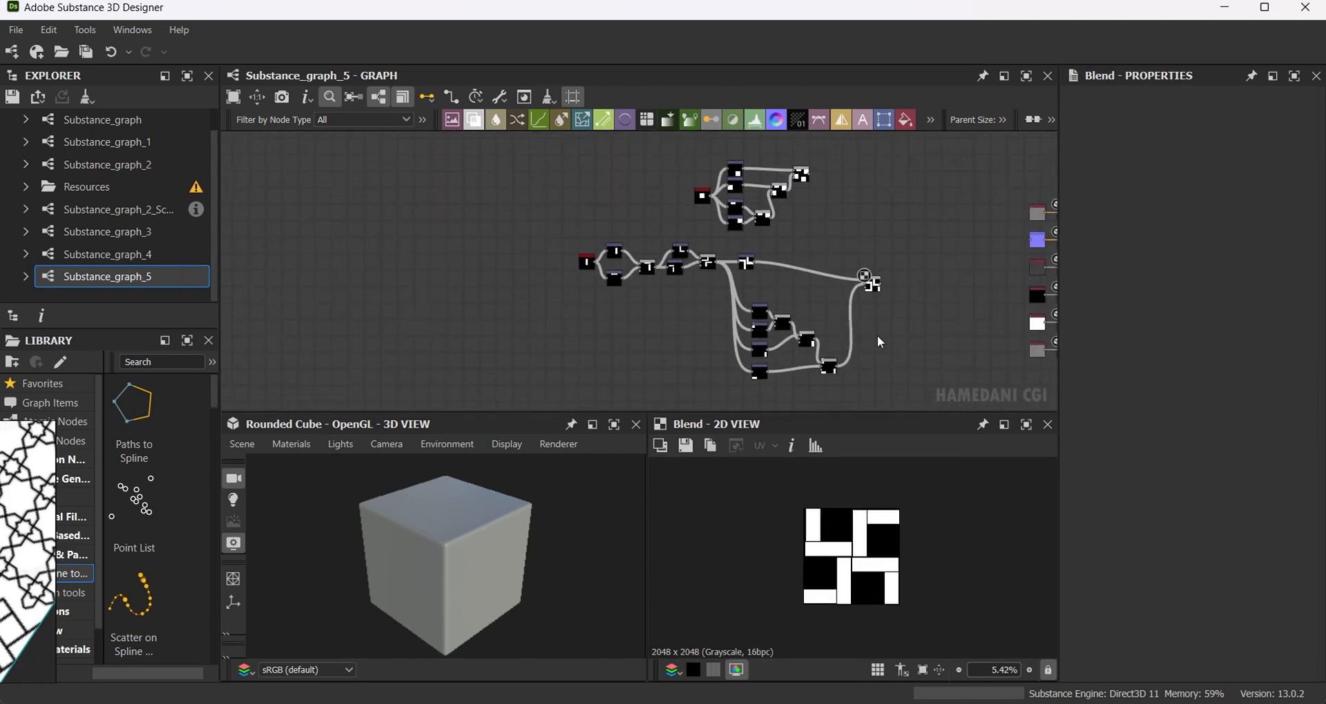
Line up the final bars Blend with the main row and shift the whole bars branch slightly away from the squares branch.
drag(874, 285, 874, 264)
drag(891, 360, 565, 254)
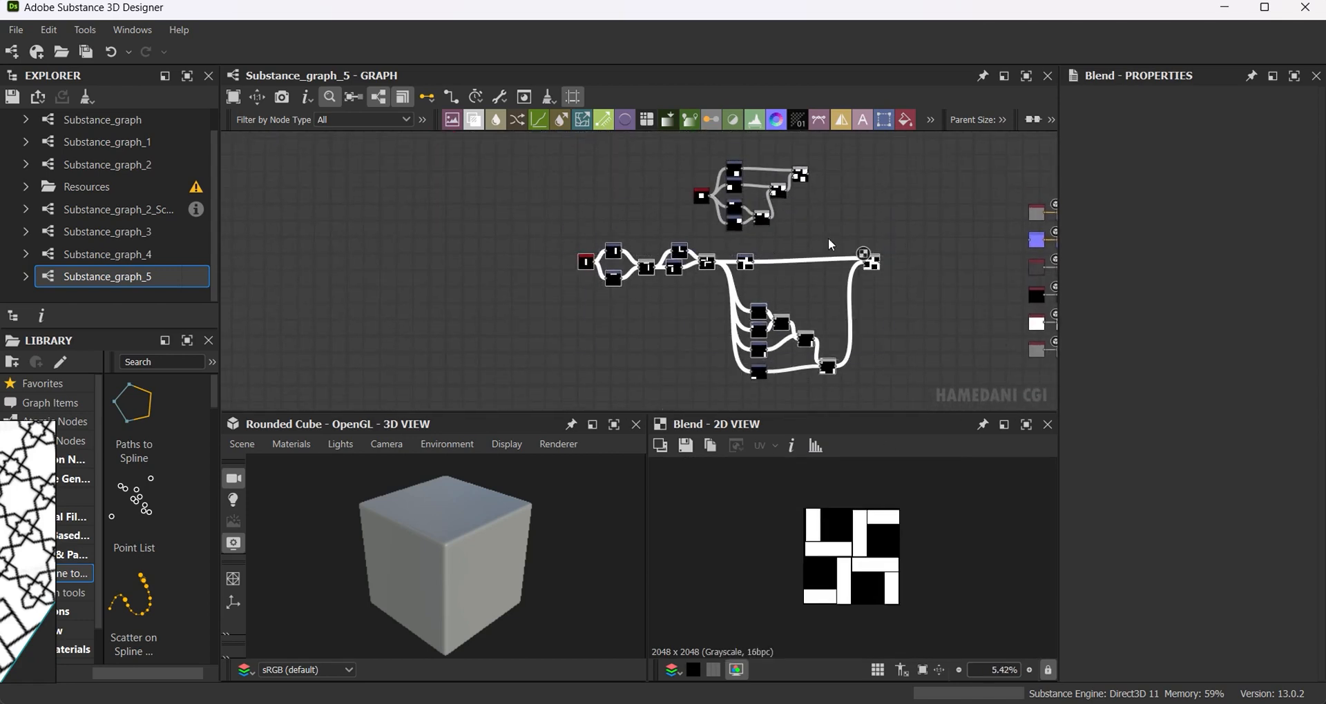
mouse_move(872, 262)
mouse_down()
mouse_move(796, 268)
mouse_move(870, 267)
mouse_up()
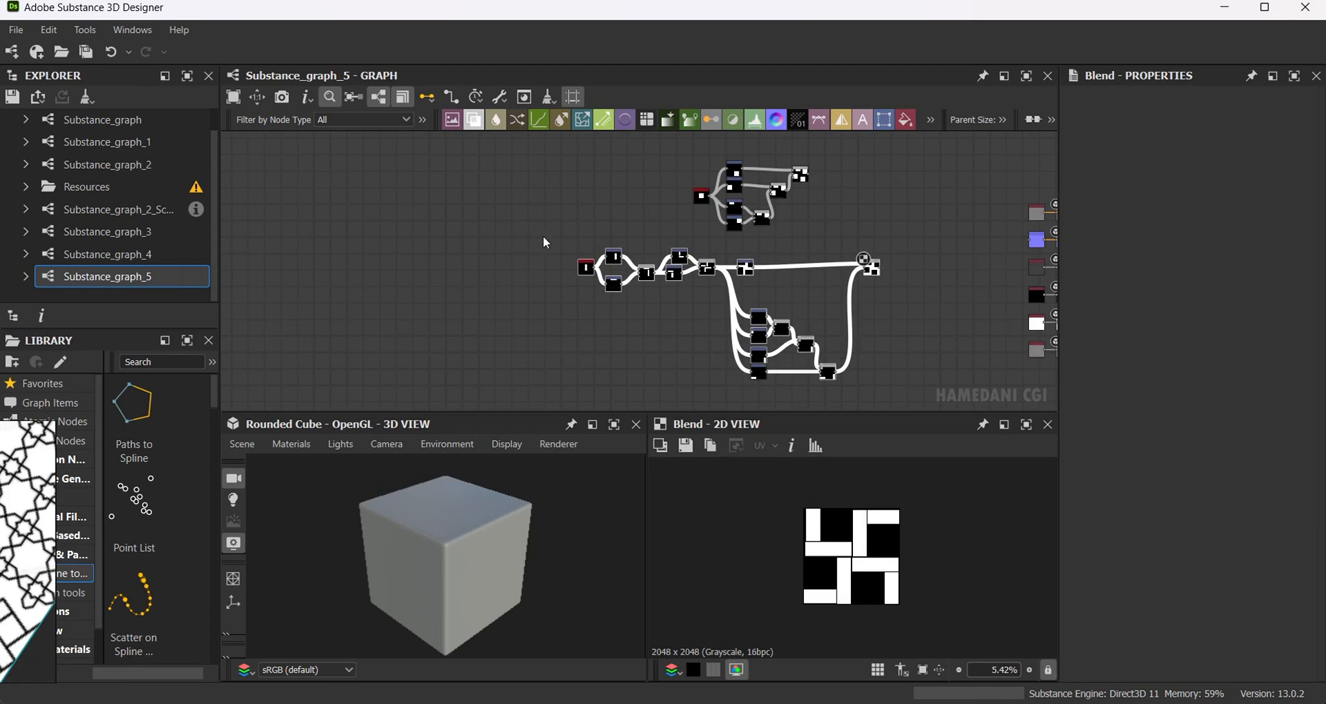
Add a Tile Generator beside the bars Blend with X Amount 2, Y Amount 2 and the Image Input pattern.
scroll(818, 276, up, 6)
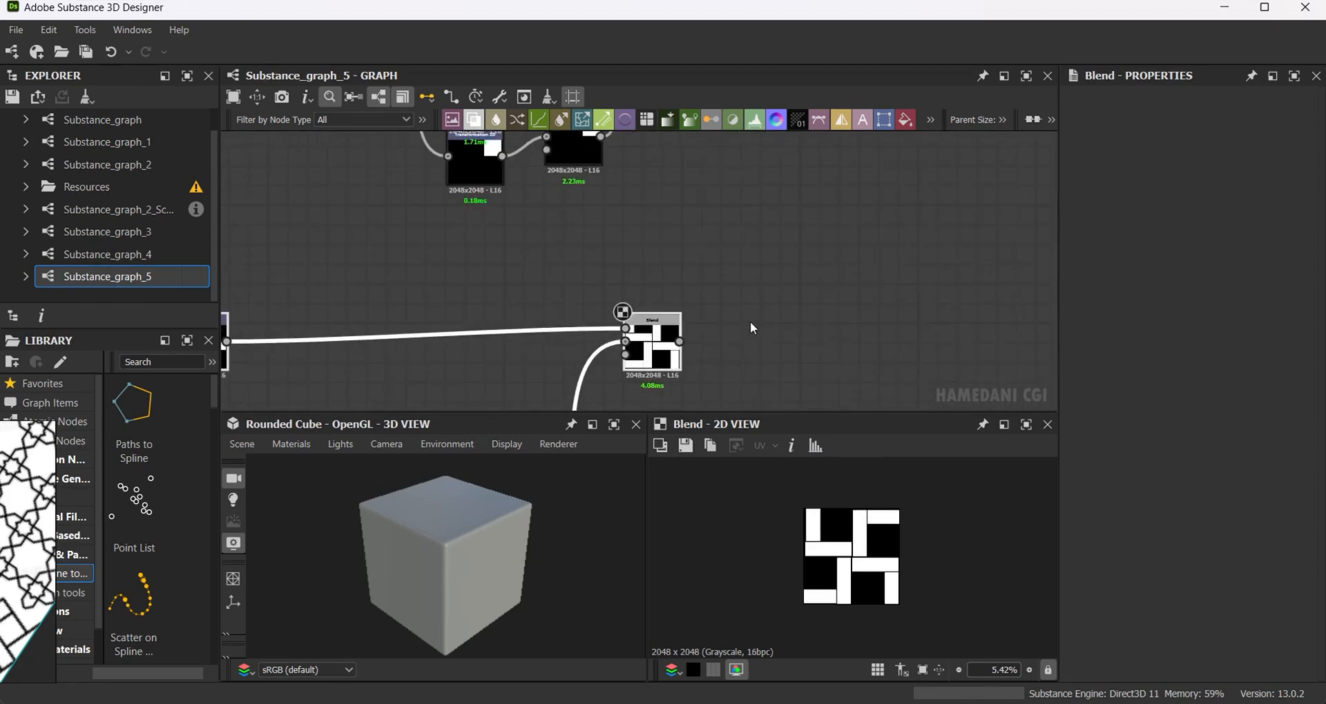
click(805, 320)
key(space)
text(tile)
click(881, 292)
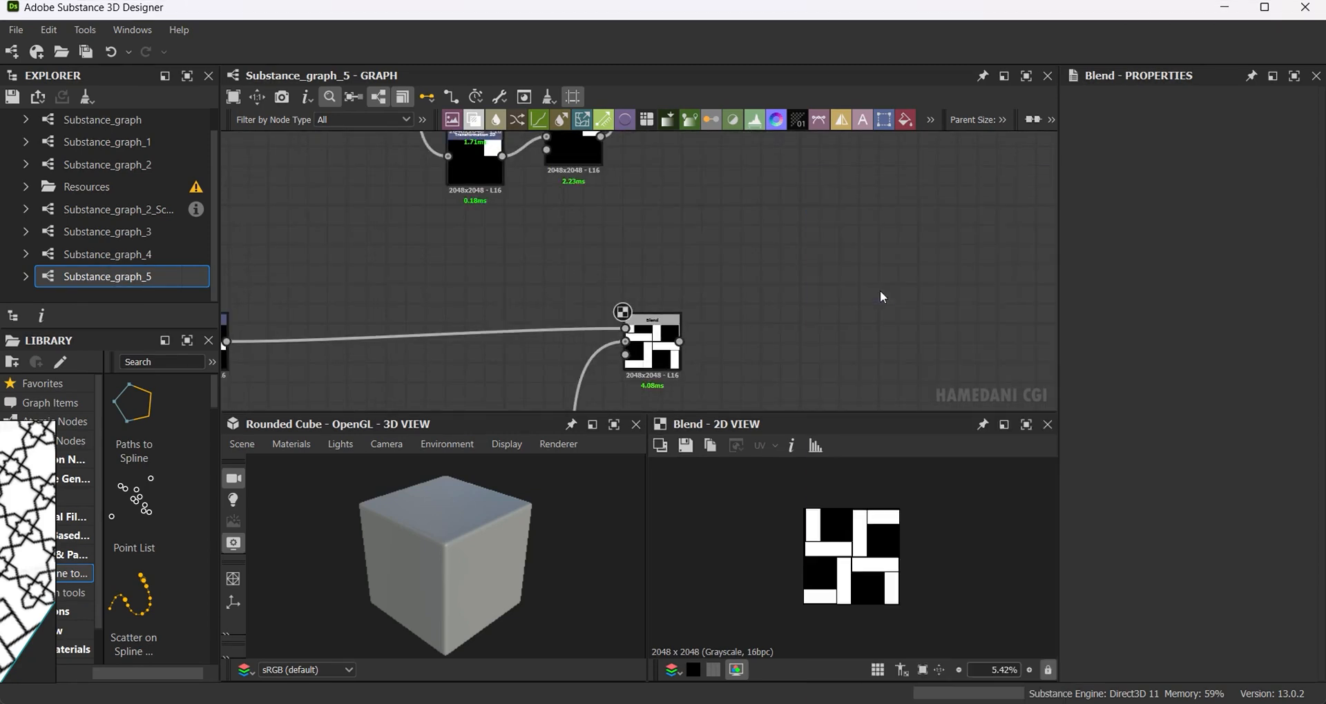
click(1139, 662)
click(1125, 558)
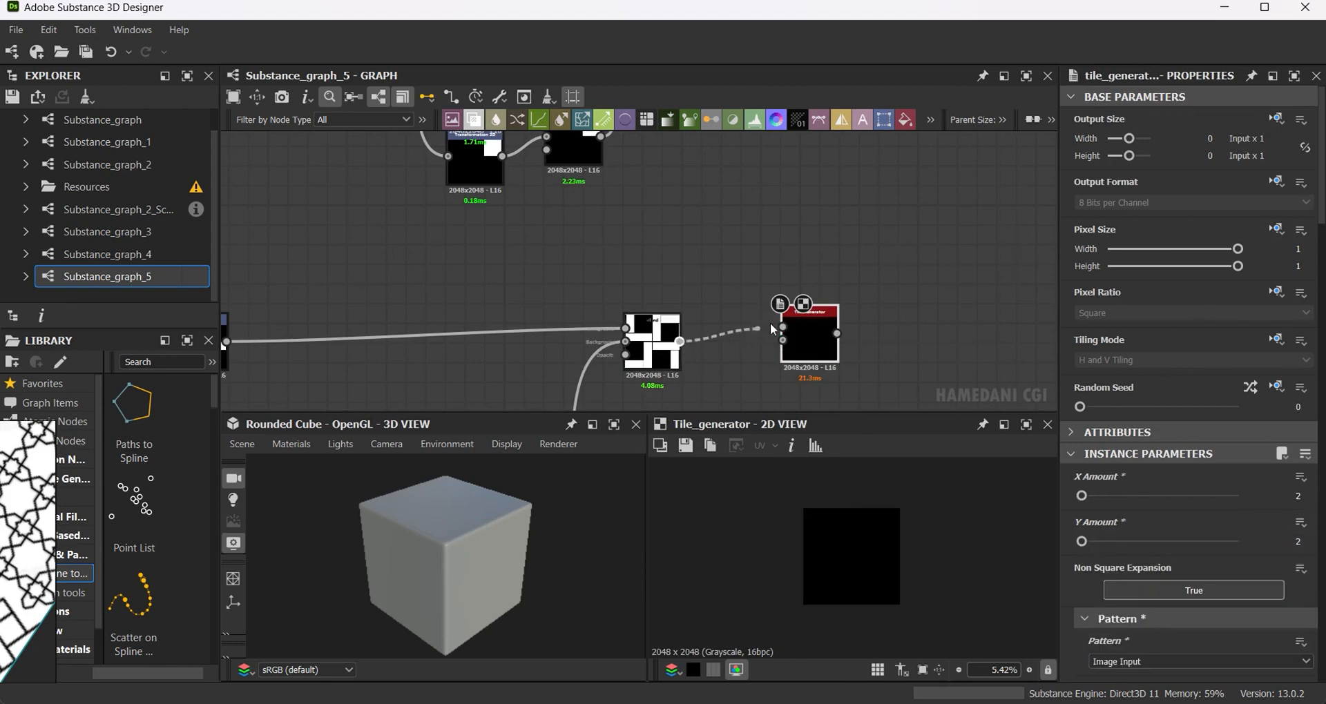
Feed the bars Blend into the Tile Generator, duplicate the generator for the squares branch, and add a Blend after both.
mouse_move(771, 328)
mouse_down()
mouse_move(808, 332)
mouse_move(660, 326)
mouse_move(788, 331)
mouse_move(788, 316)
mouse_move(770, 320)
mouse_up()
key(ctrl+d)
double_click(801, 329)
scroll(760, 401, down, 2)
middle_drag(760, 400, 719, 224)
drag(743, 168, 803, 285)
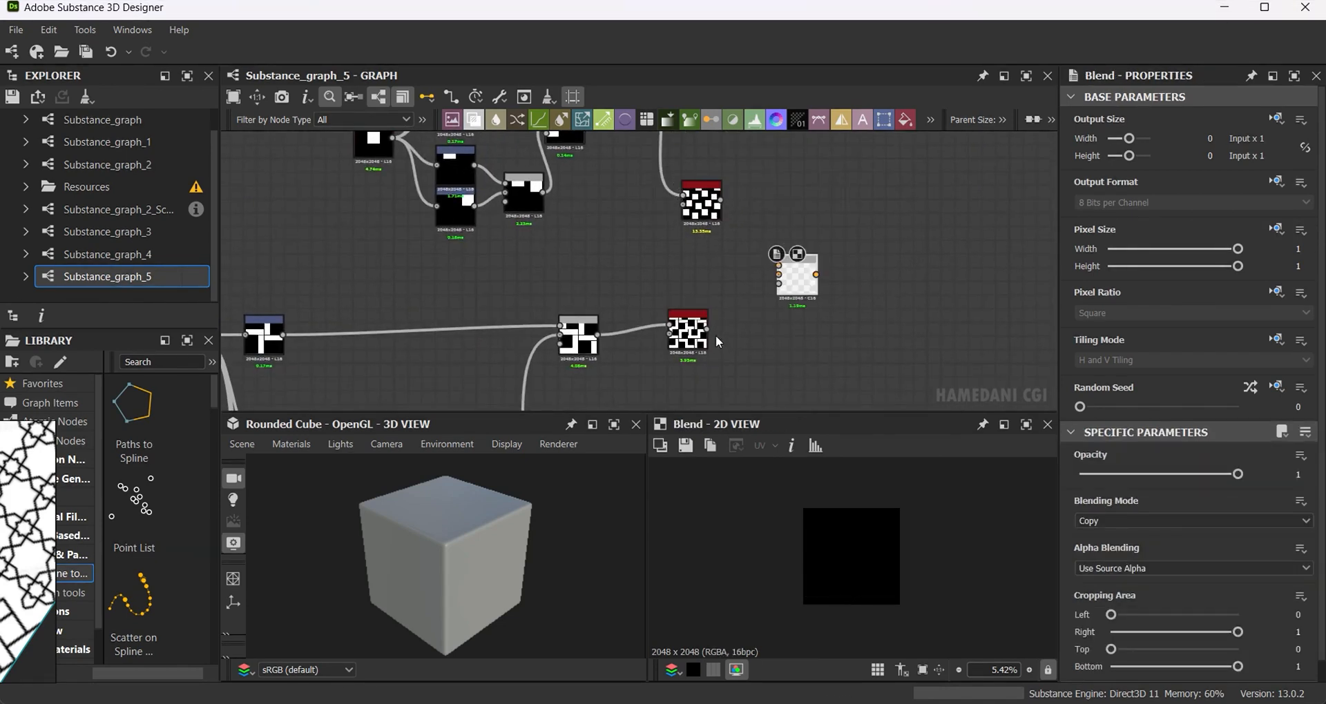
Connect the squares and bars Tile Generators to the new Blend and set its blending mode to Max (Lighten).
drag(722, 203, 863, 275)
click(1193, 521)
click(1125, 591)
Add a Safe Transform Grayscale after the Blend, rotate the pattern 143.85 degrees, and check it in the tiled preview.
text(safe)
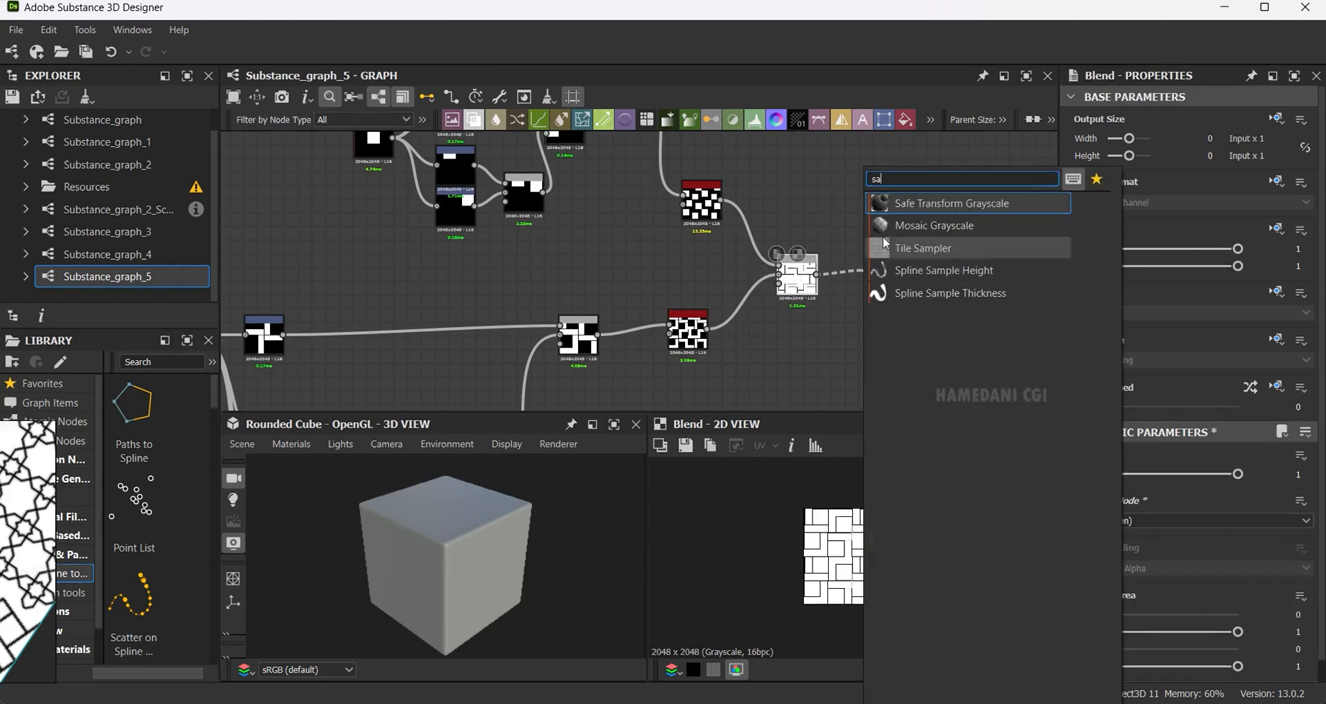
key(Return)
mouse_move(1112, 673)
mouse_down()
mouse_move(1104, 652)
mouse_move(1118, 663)
mouse_up()
scroll(908, 575, up, 5)
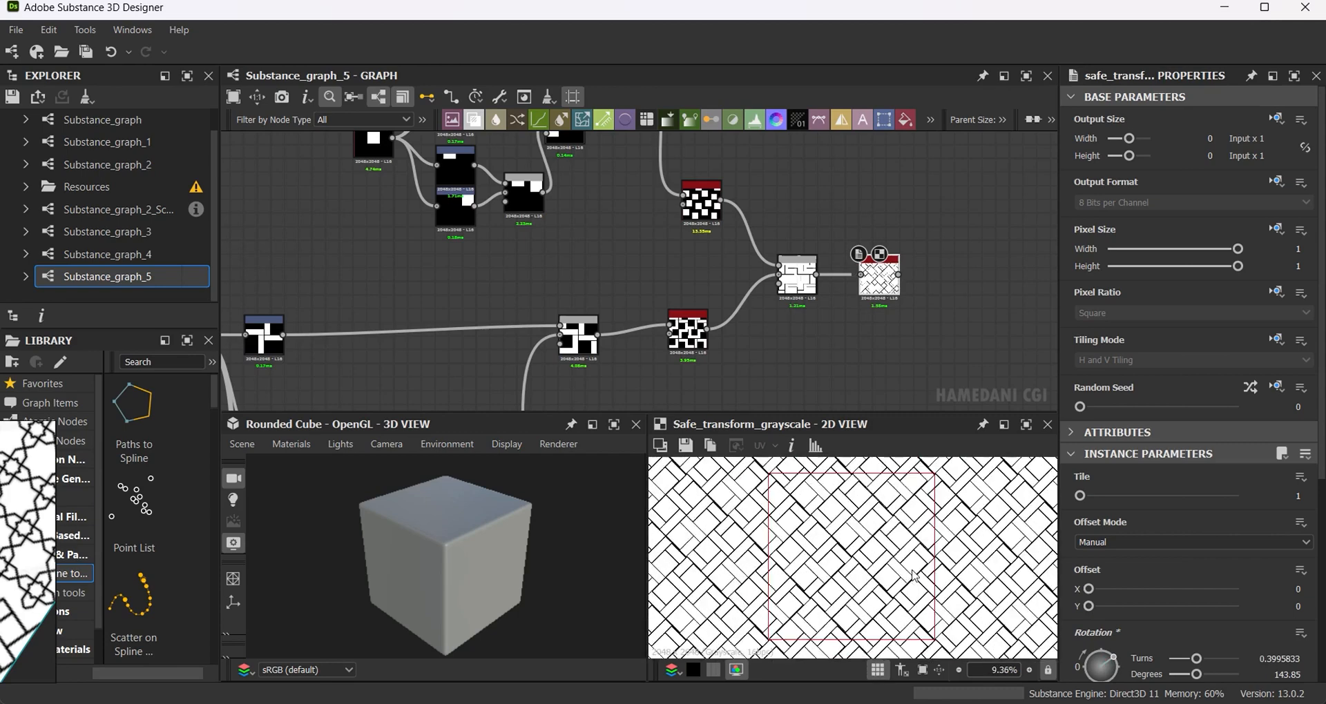
scroll(690, 269, down, 3)
scroll(650, 270, up, 5)
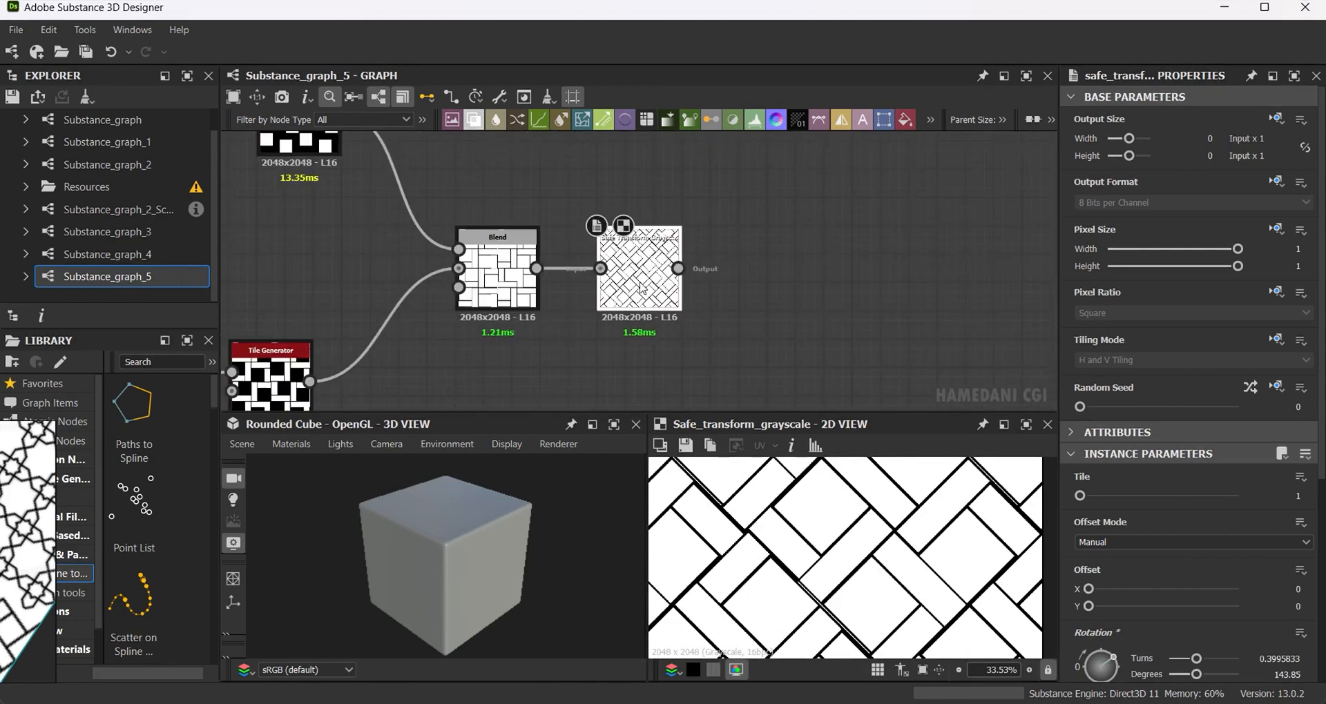
Add a Bevel node after the Safe Transform Grayscale and set its Distance to 0.001.
drag(649, 269, 706, 272)
text(bev)
click(773, 205)
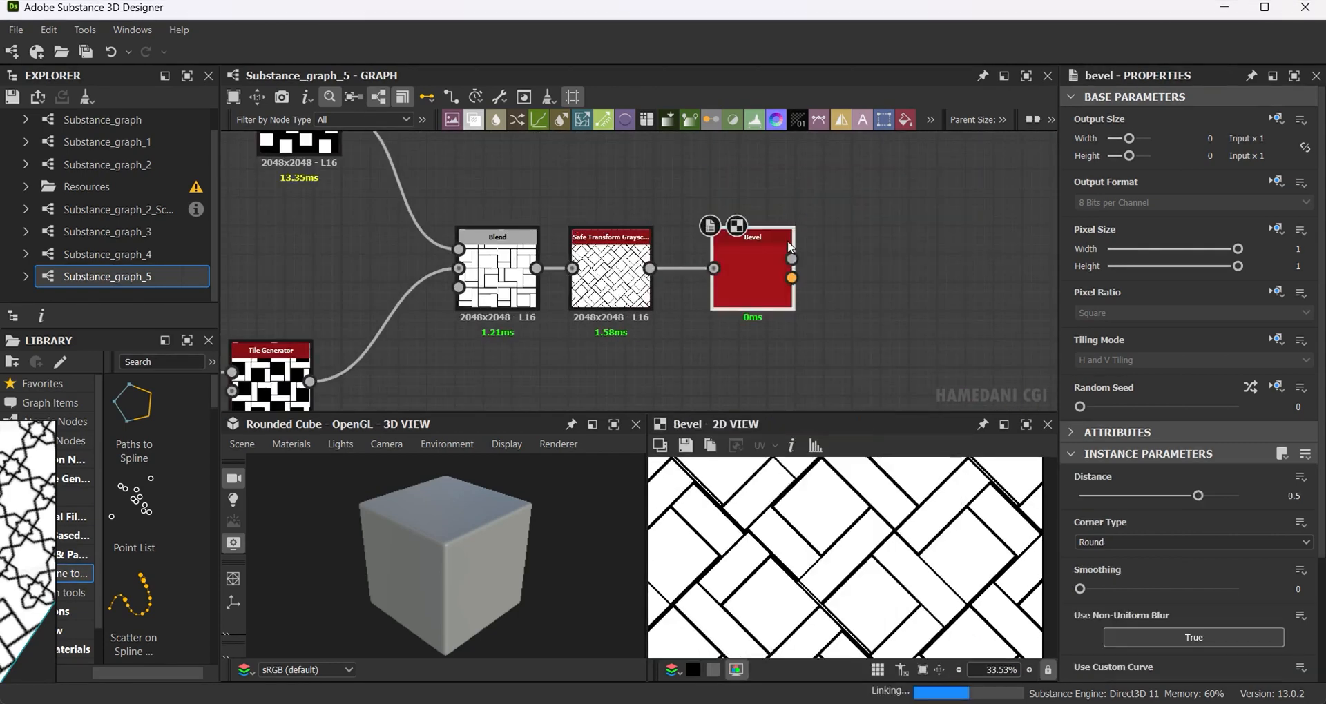
text(0.002)
key(Return)
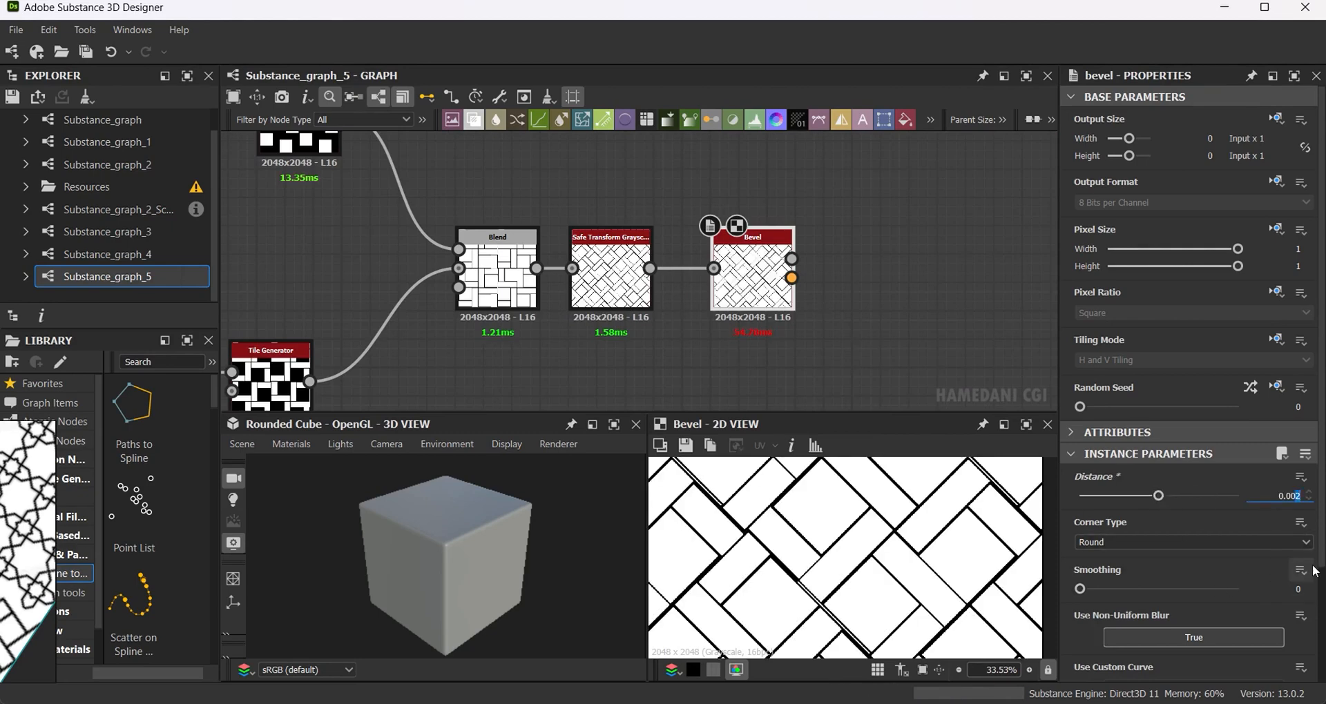
key(BackSpace)
text(1)
key(Return)
scroll(856, 514, up, 5)
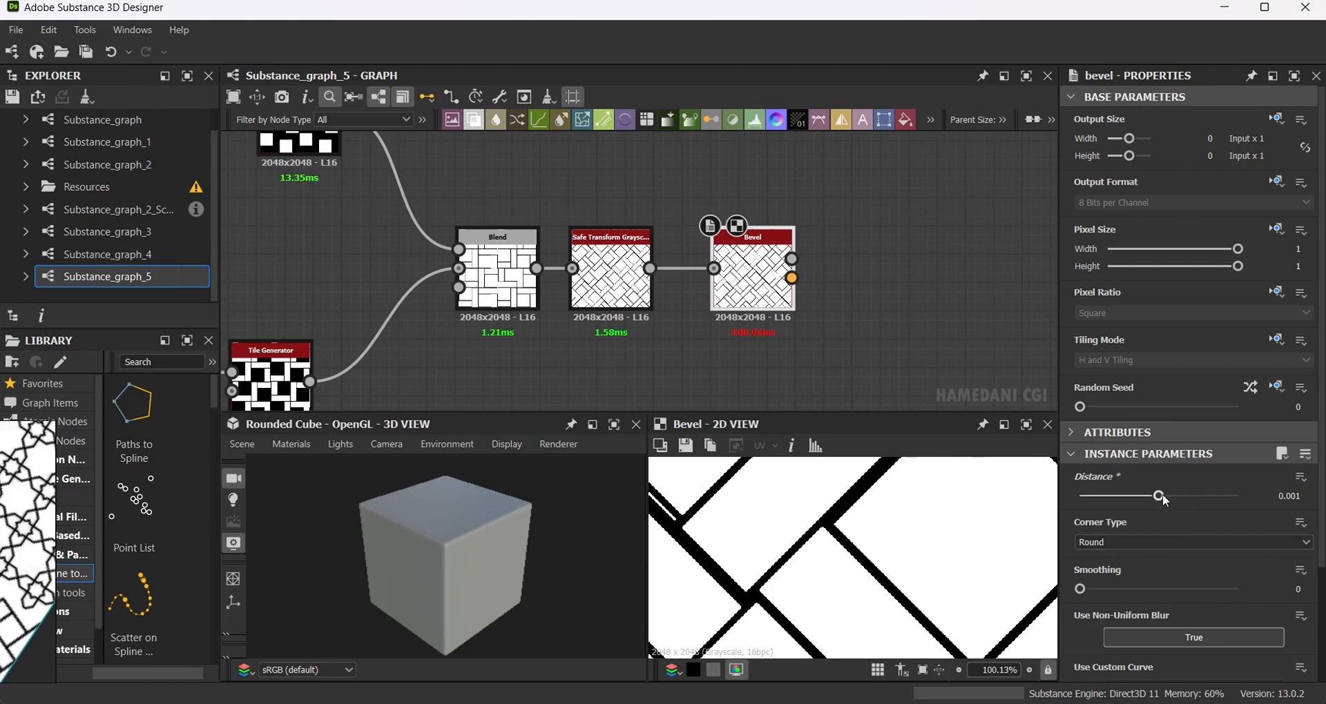
Set the Bevel's Smoothing to 0.6 to soften the tile edges.
drag(1087, 595, 1099, 596)
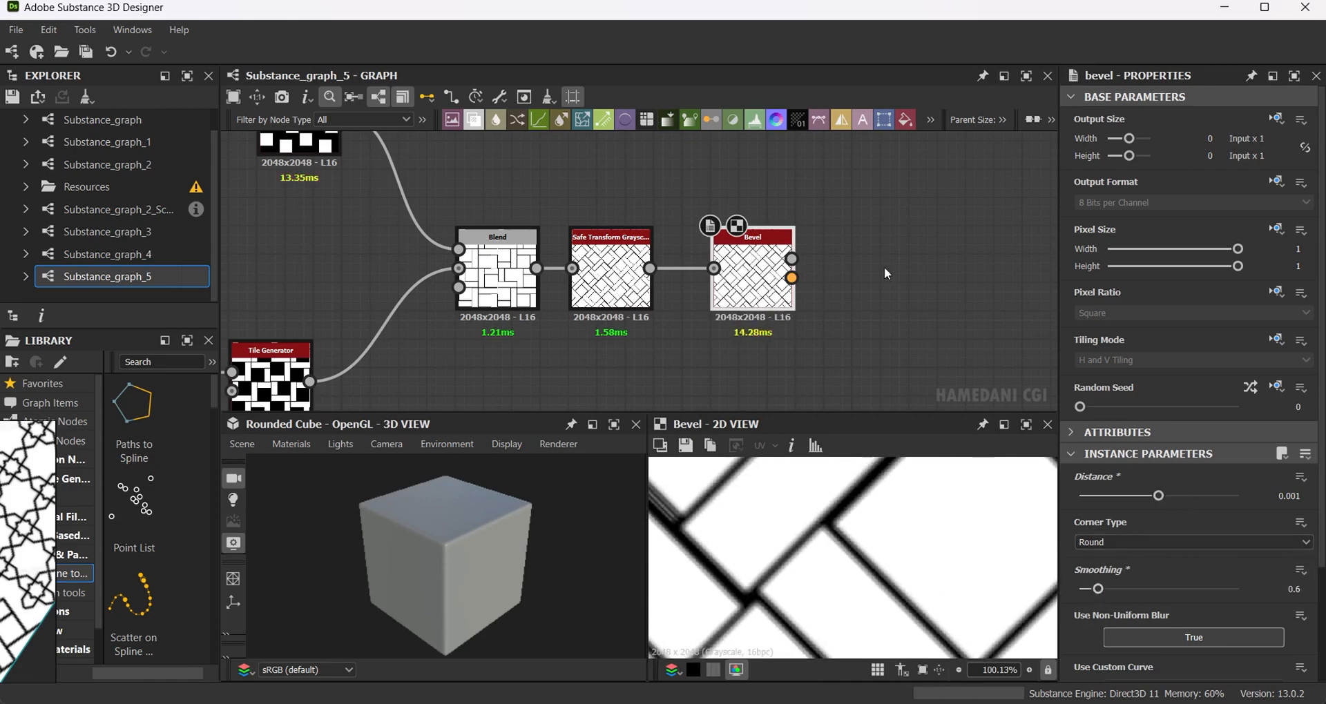
scroll(884, 268, down, 6)
middle_drag(840, 308, 715, 318)
scroll(715, 276, up, 3)
scroll(706, 295, up, 2)
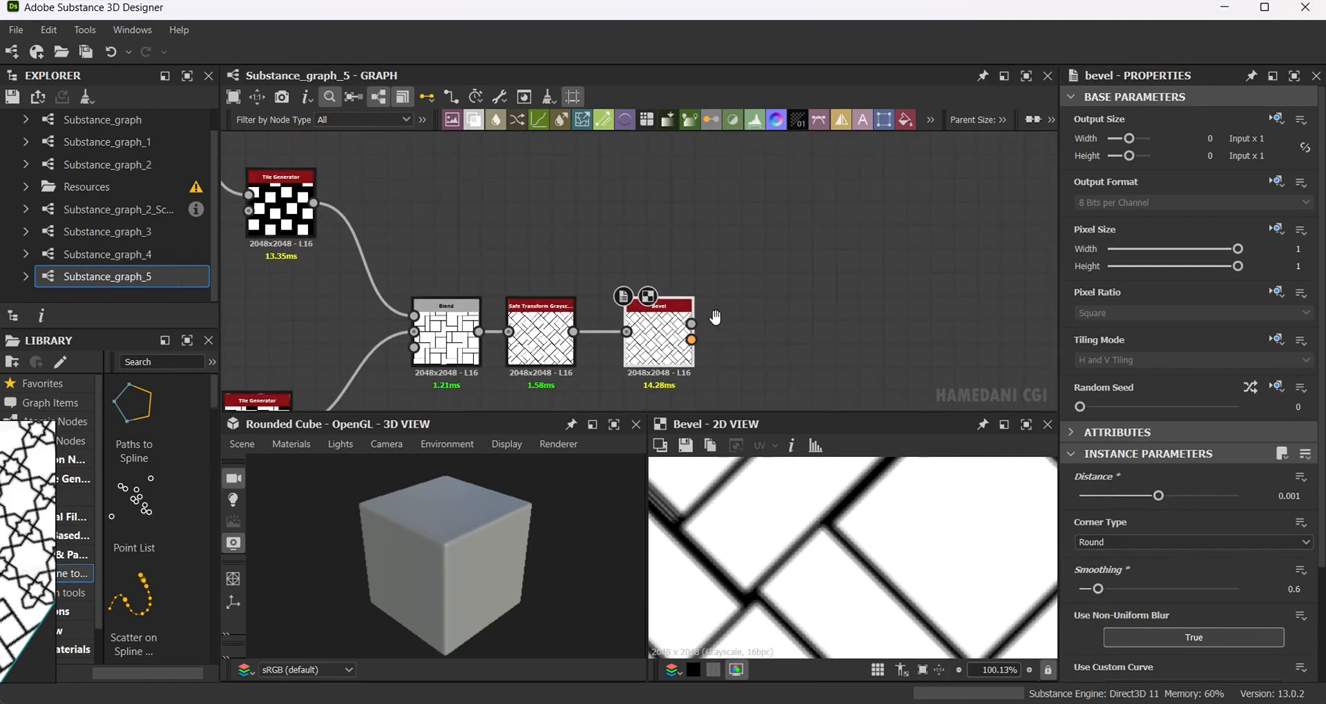
Try adding a BnW Spots 1 noise node with a Histogram Scan node connected after it.
scroll(715, 317, down, 3)
key(space)
text(bn)
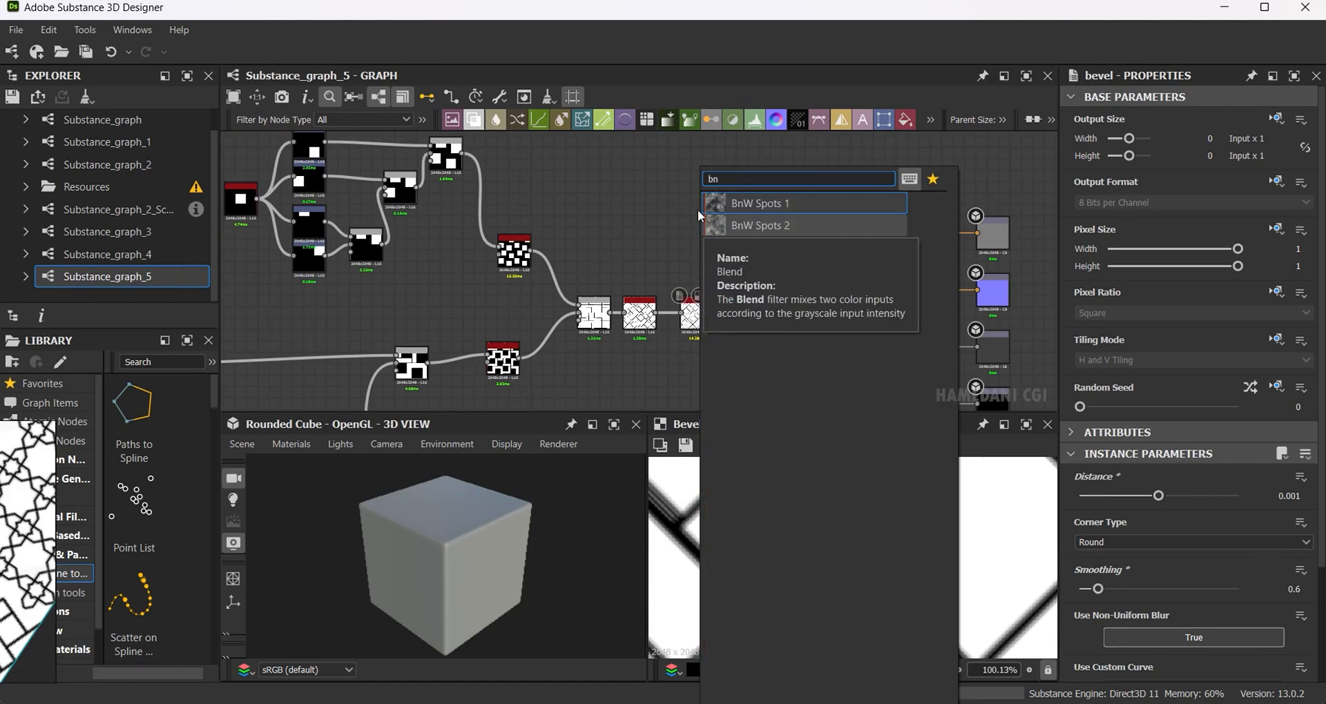
click(748, 207)
drag(738, 228, 737, 227)
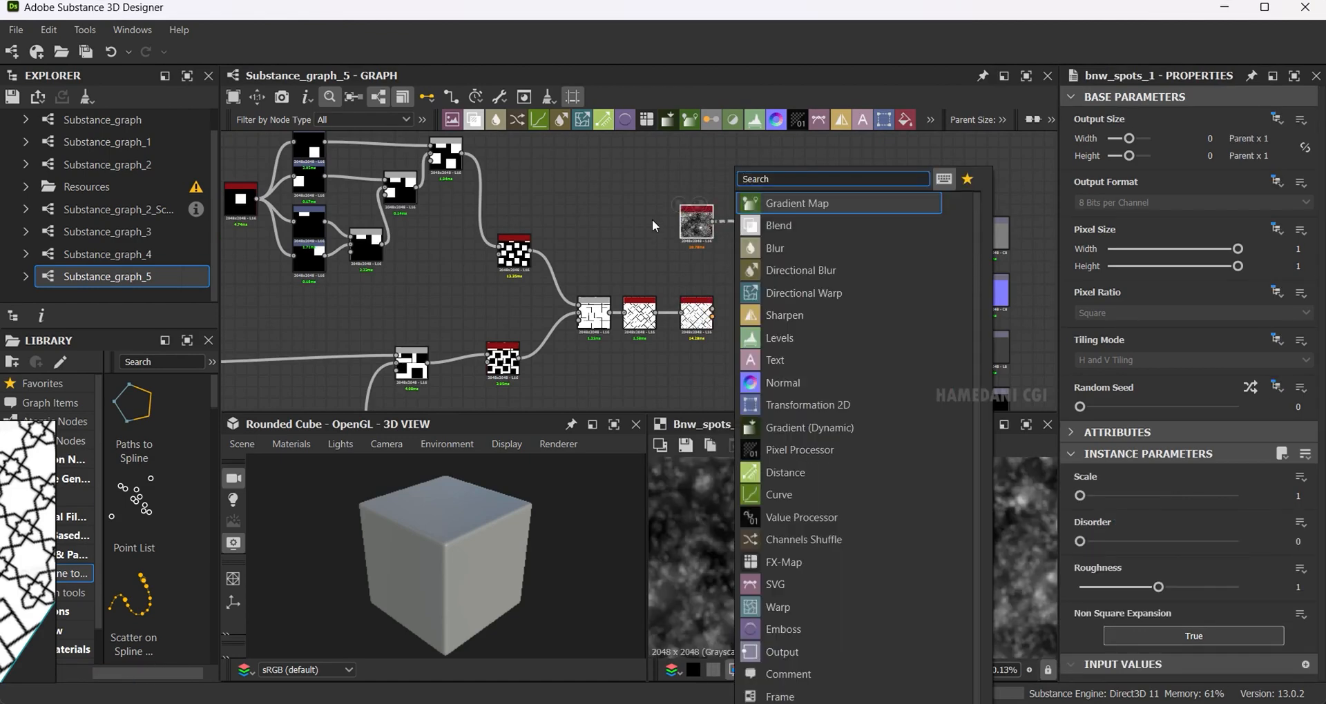
text(hist)
click(832, 205)
key(ctrl+z)
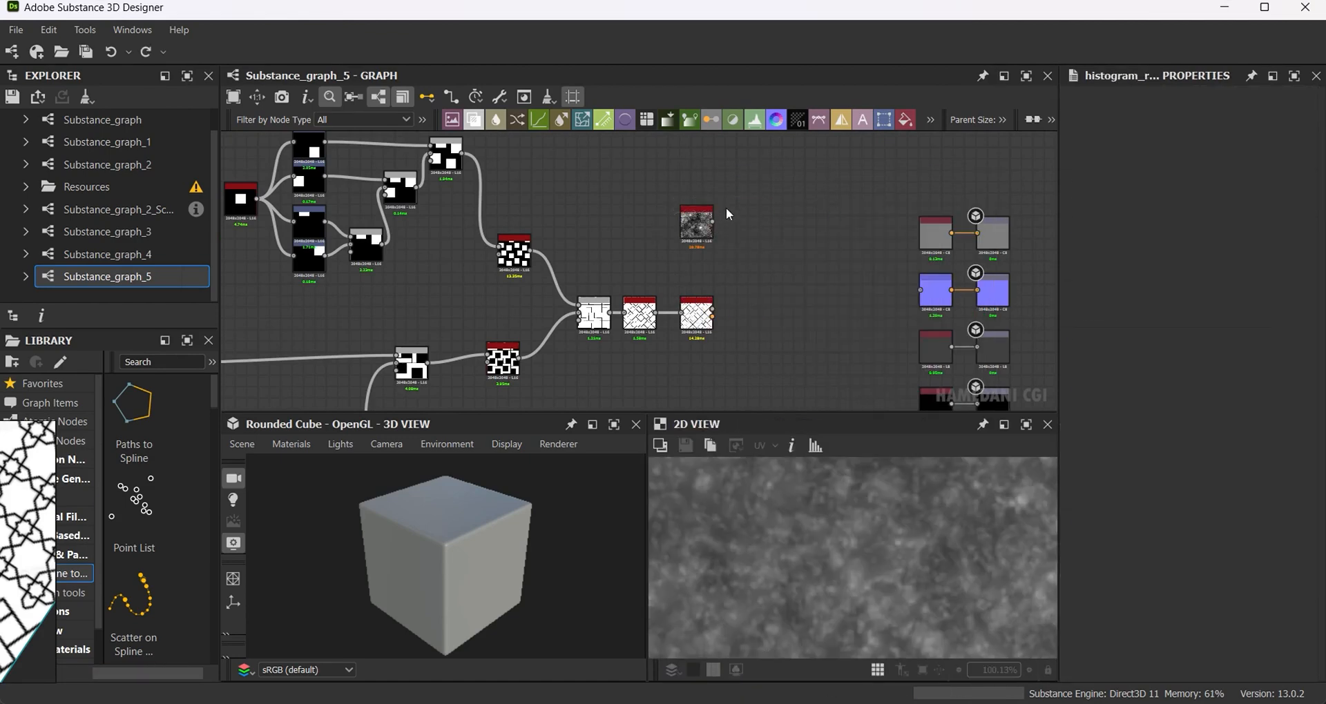
drag(714, 221, 729, 224)
text(hist)
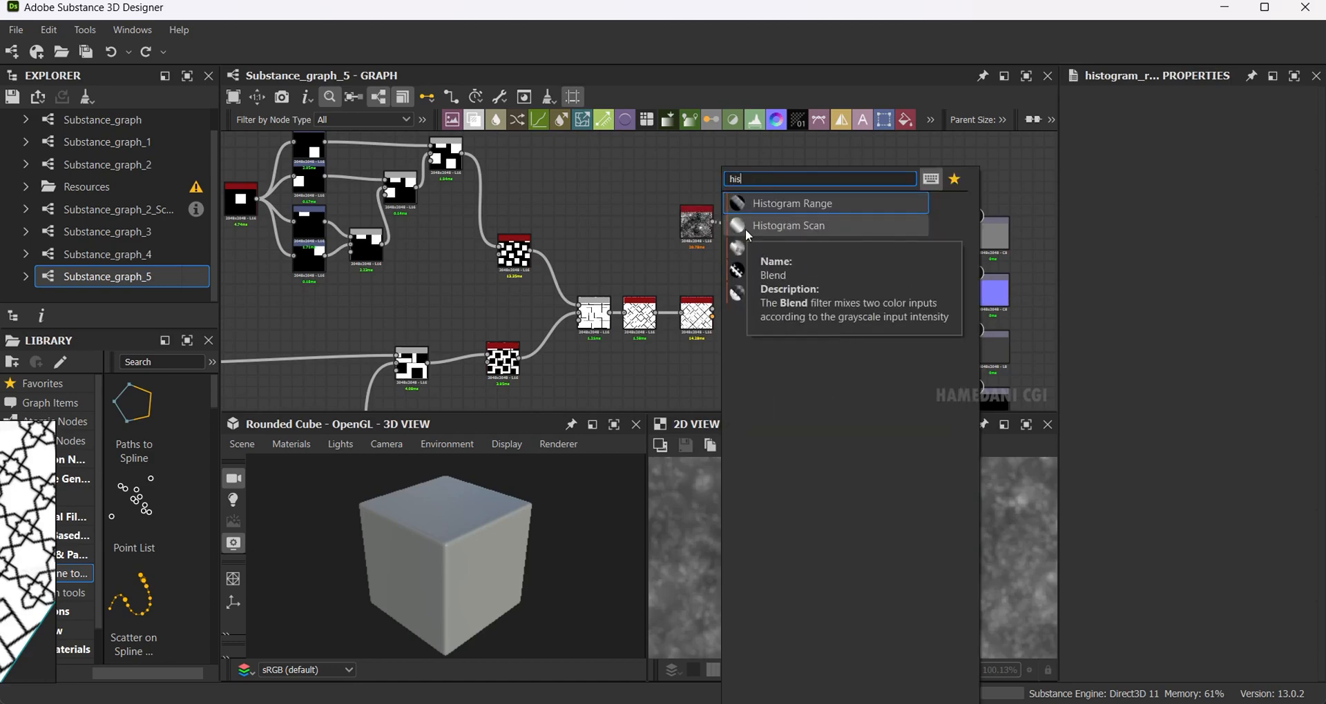
click(744, 227)
Set the Histogram Scan's Position to 0.52 and its Contrast to 1.
drag(1080, 496, 1147, 503)
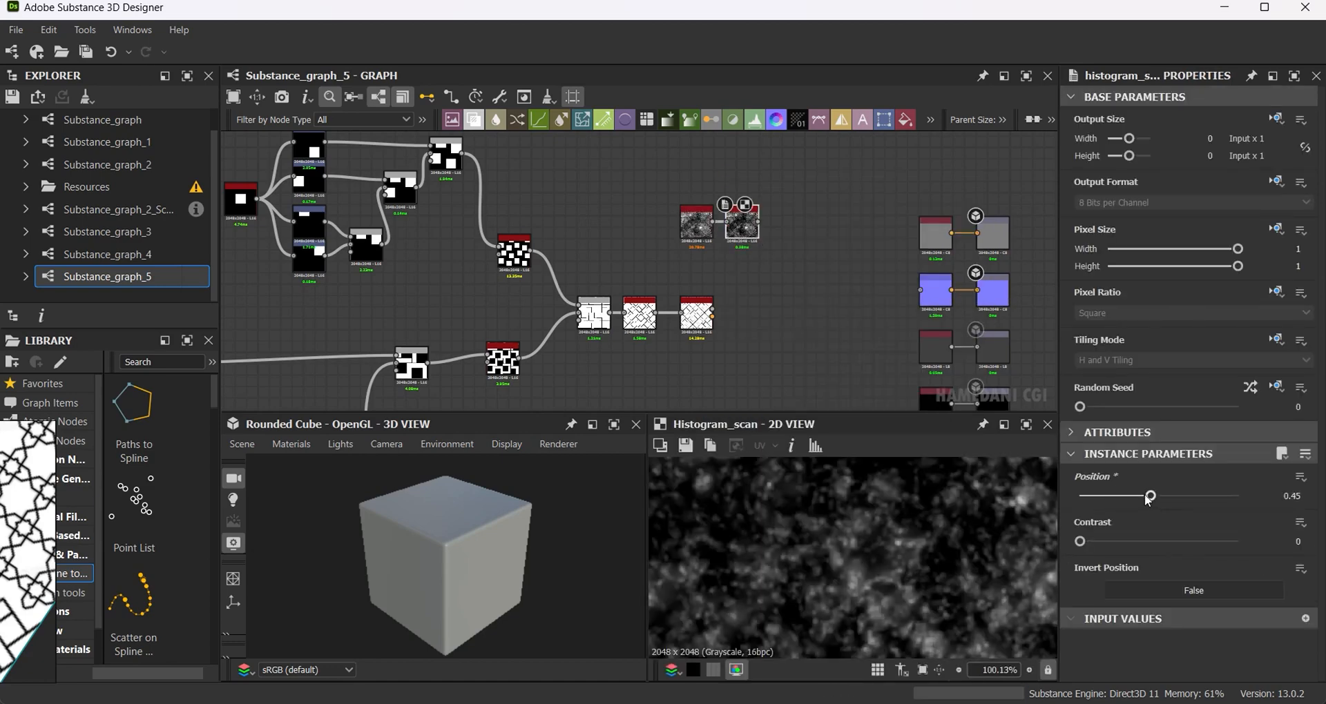
drag(1082, 542, 1288, 556)
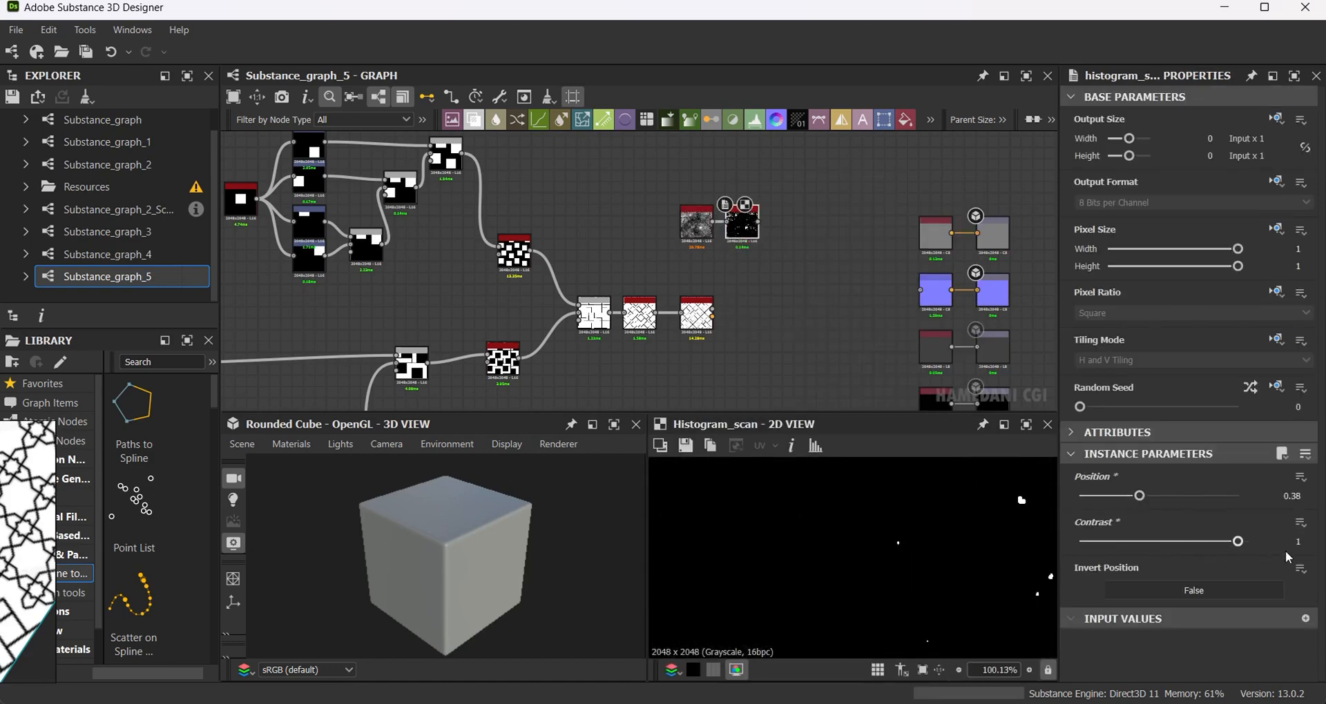
click(1164, 501)
scroll(741, 221, up, 3)
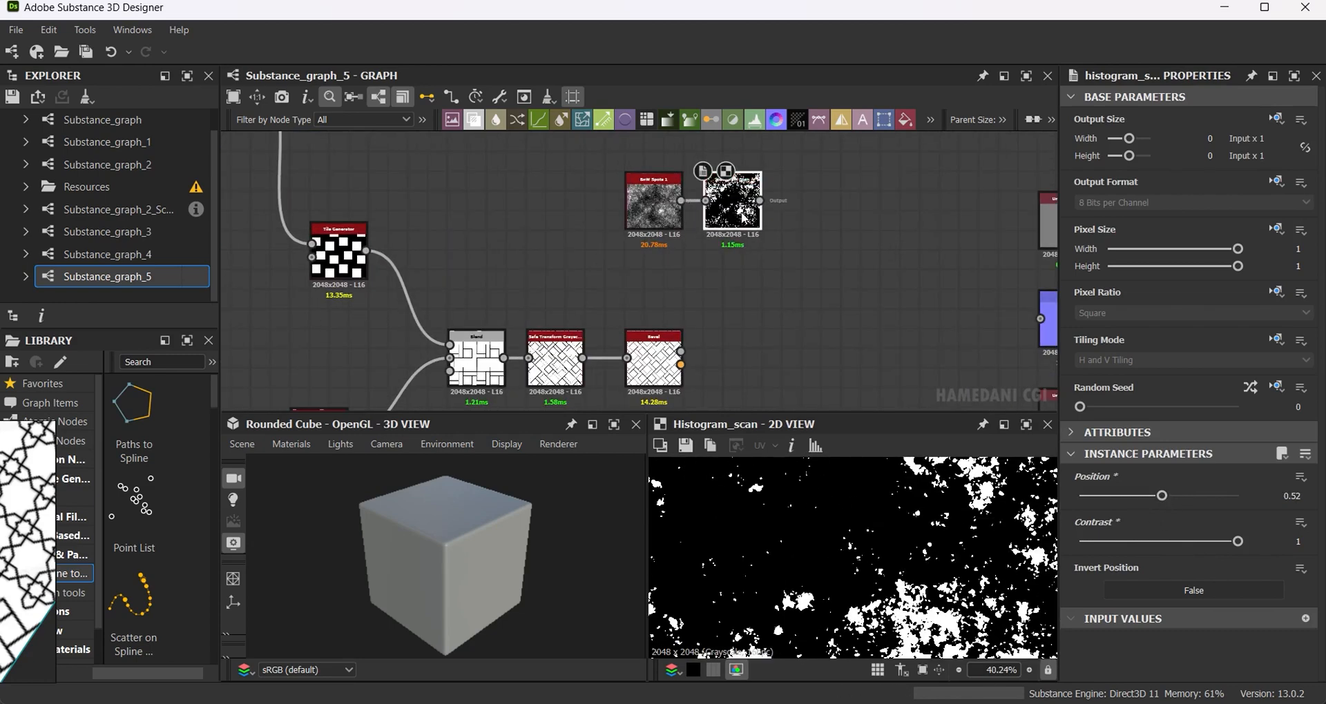
Delete the Histogram Scan and BnW Spots 1 nodes from the graph.
key(Delete)
click(663, 207)
key(Delete)
Add a Gaussian Noise node above the Bevel and set its Scale to 64.
middle_drag(727, 331, 620, 287)
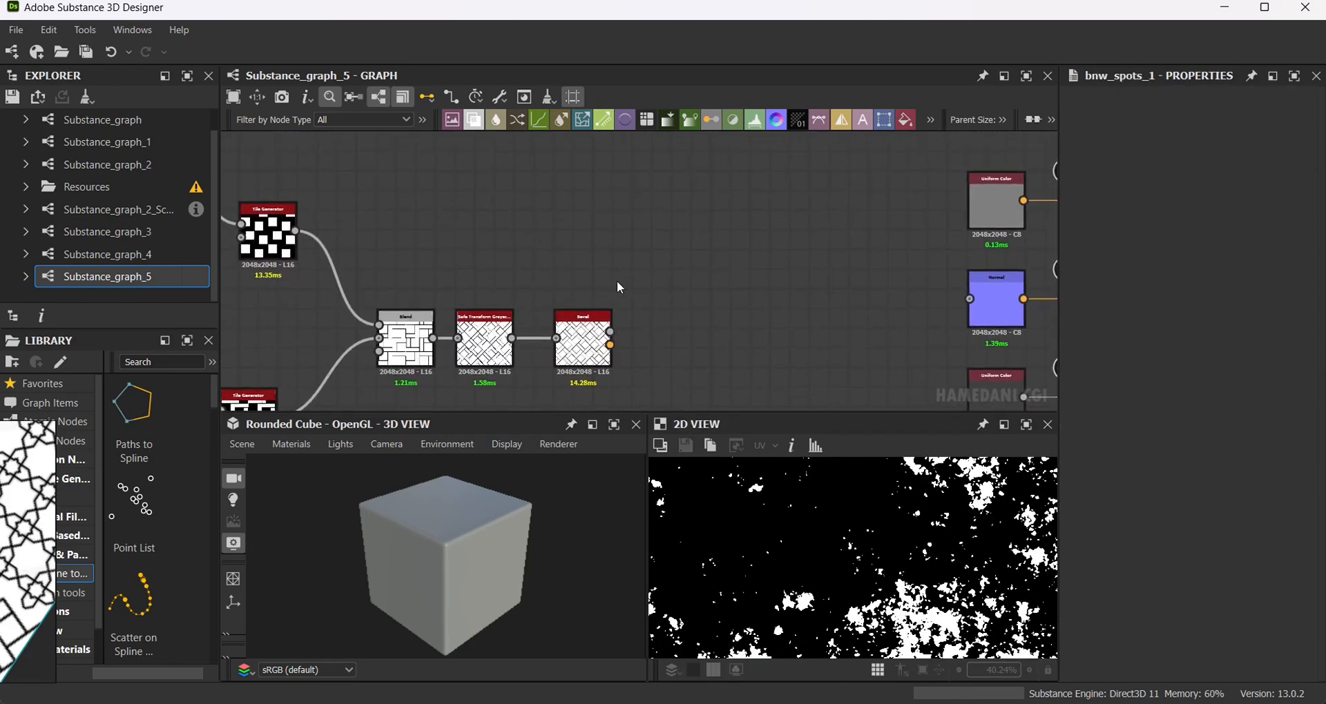
key(space)
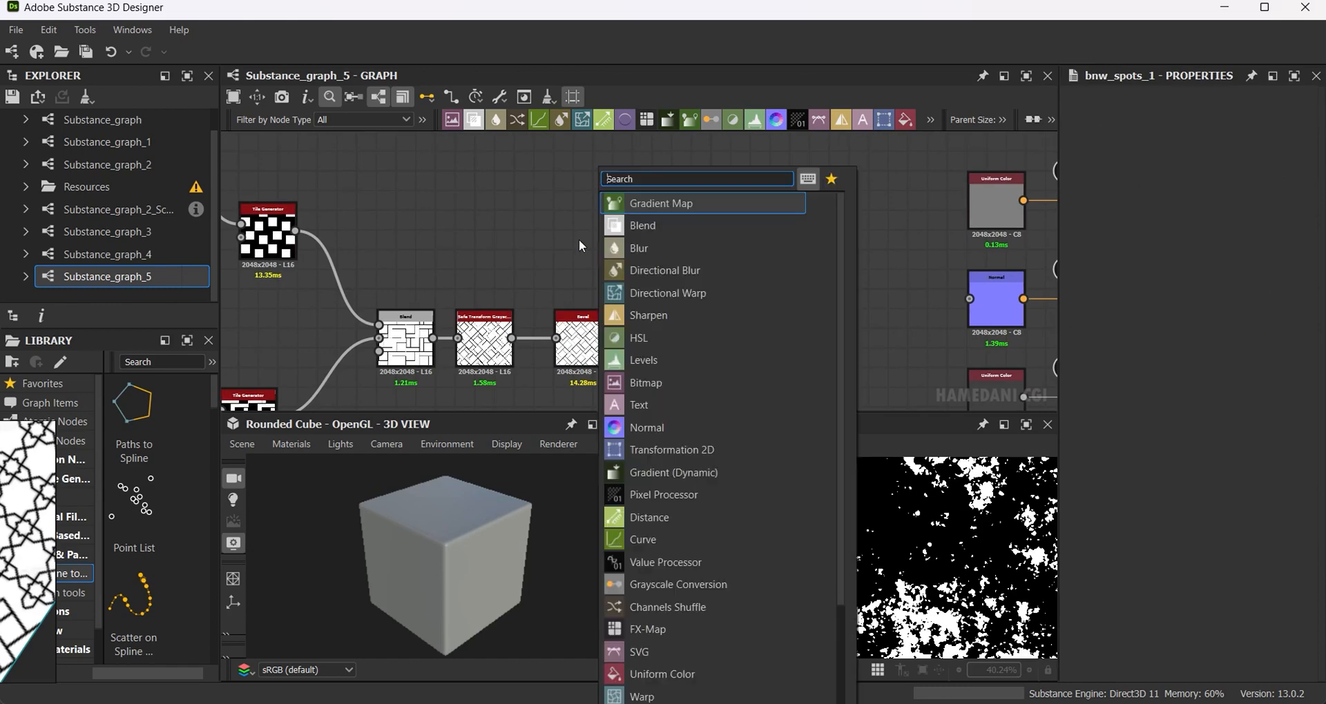
click(579, 239)
key(space)
text(gau)
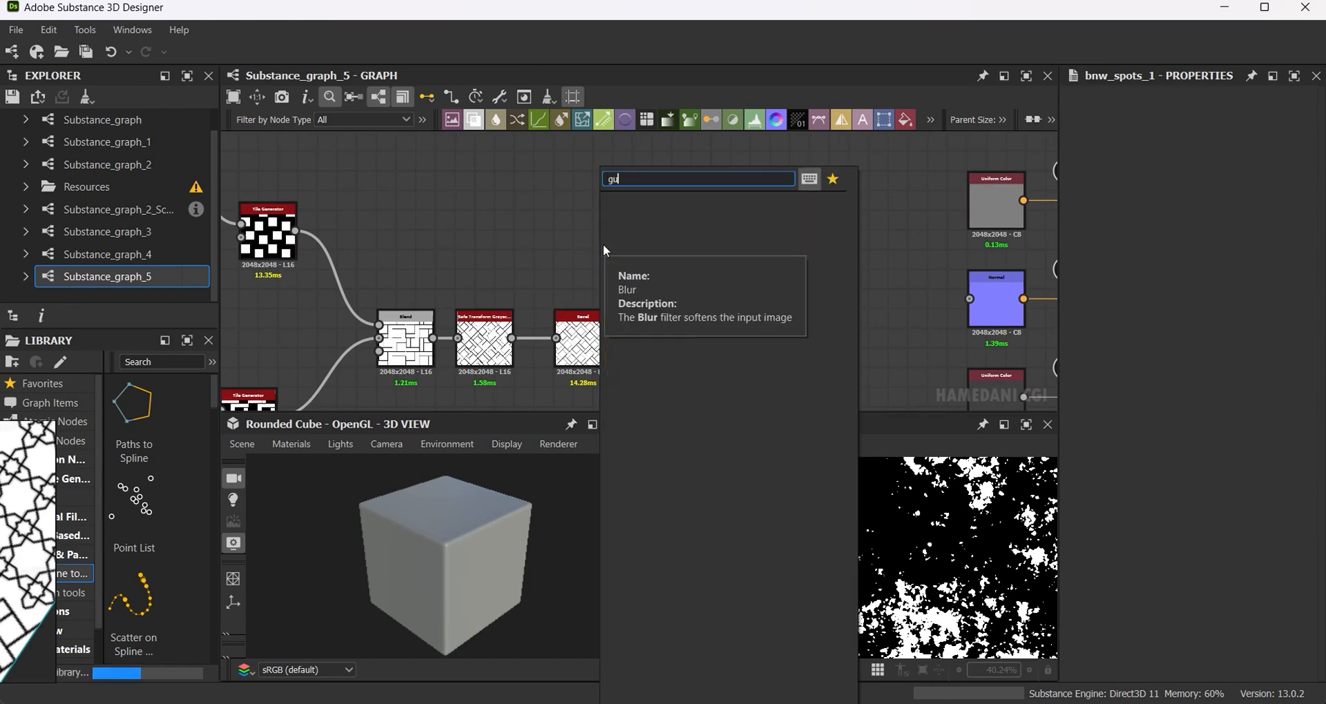
click(705, 203)
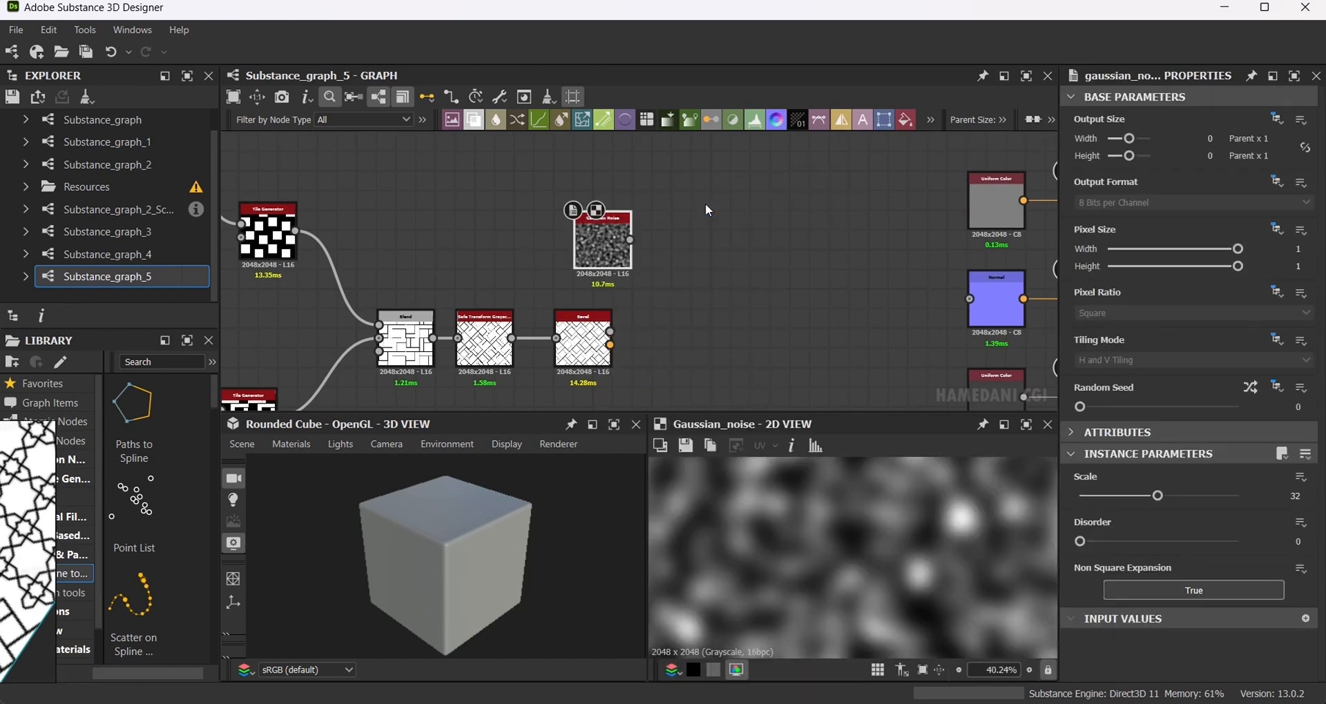
drag(1105, 496, 1242, 496)
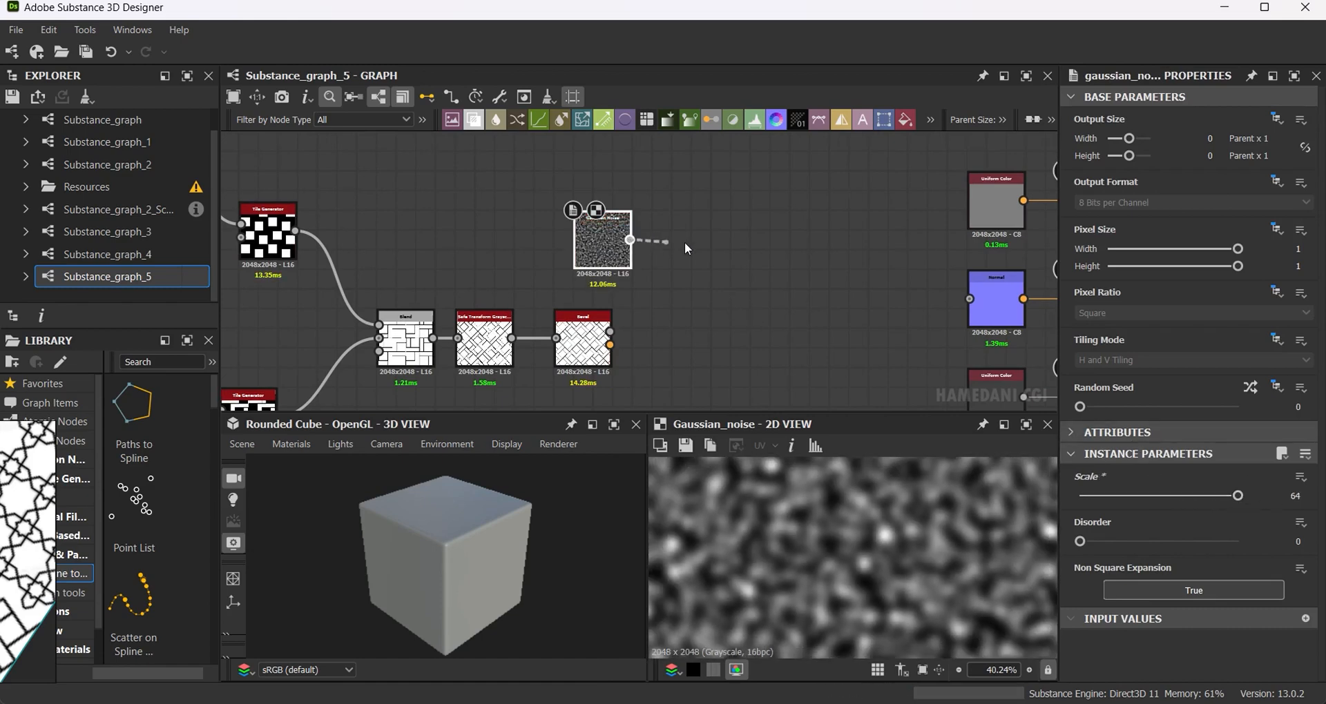
Add a Threshold node after the Gaussian Noise and set its Threshold to 0.54.
drag(686, 249, 681, 240)
text(th)
click(790, 206)
drag(1106, 497, 1168, 498)
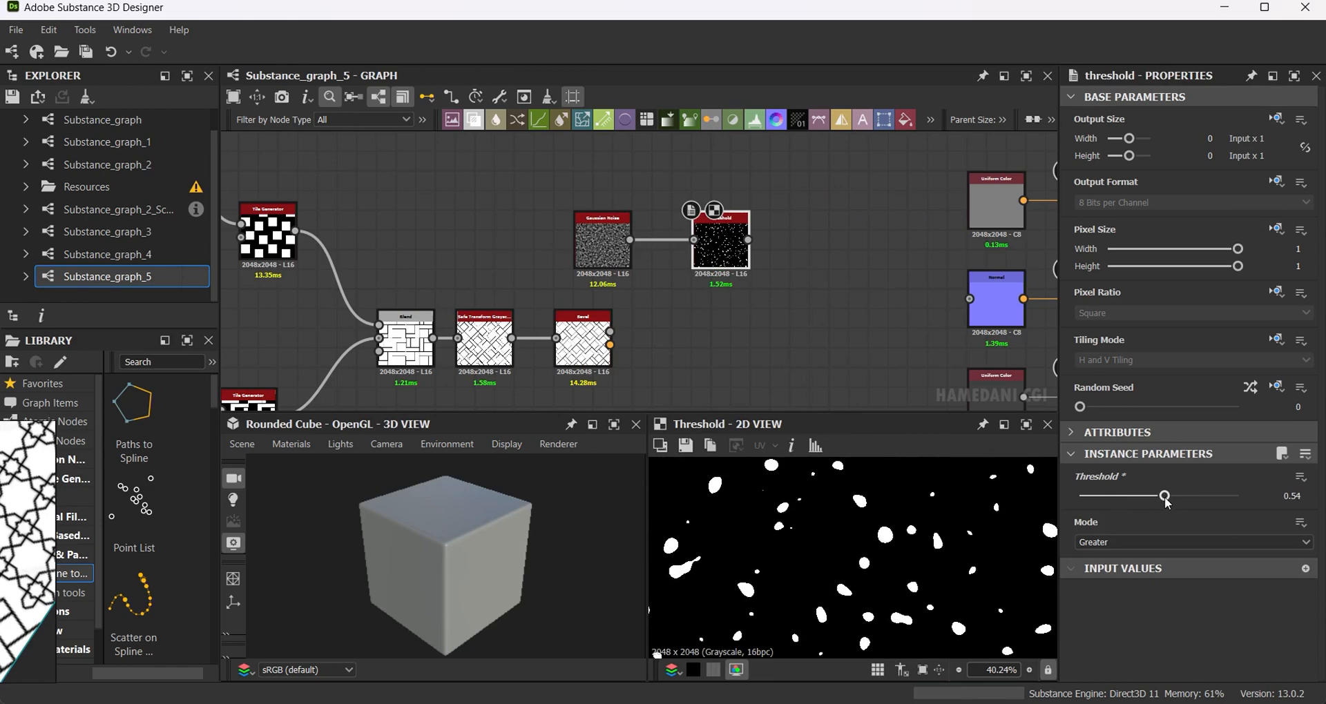
Move the Gaussian Noise and Threshold nodes closer together and add a Blend node after the Bevel.
scroll(940, 550, down, 3)
drag(716, 247, 554, 177)
drag(582, 213, 525, 178)
drag(605, 217, 736, 319)
scroll(638, 331, up, 3)
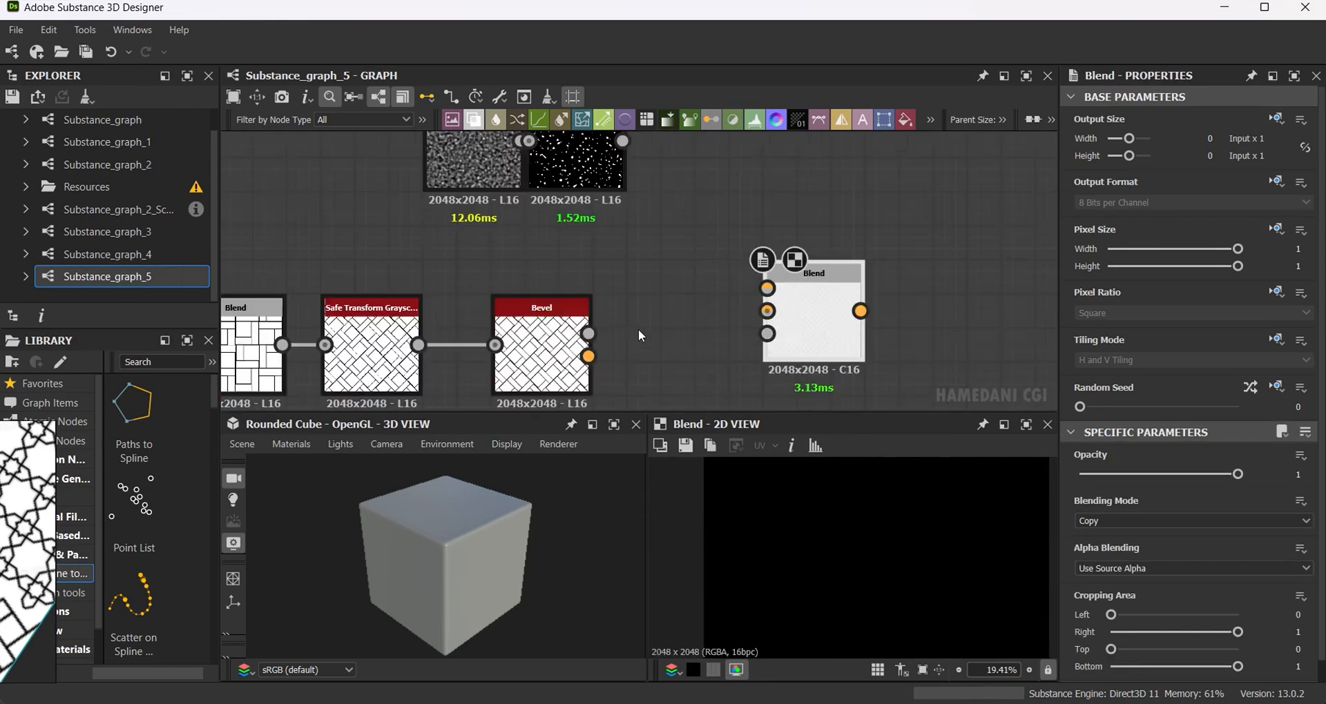
Feed the Bevel into the Blend's background and the Threshold into its foreground, using Subtract mode with Opacity 0.07.
drag(588, 334, 766, 311)
drag(623, 141, 766, 288)
click(1133, 522)
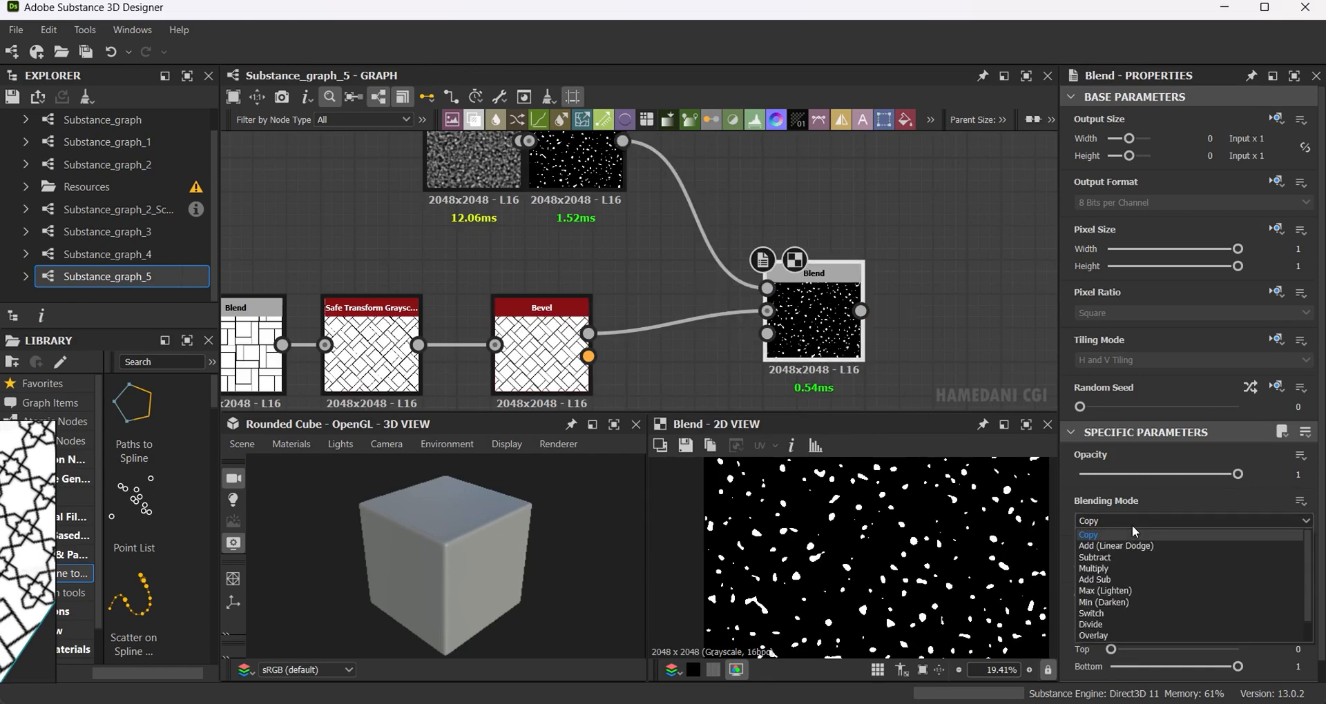
click(1128, 556)
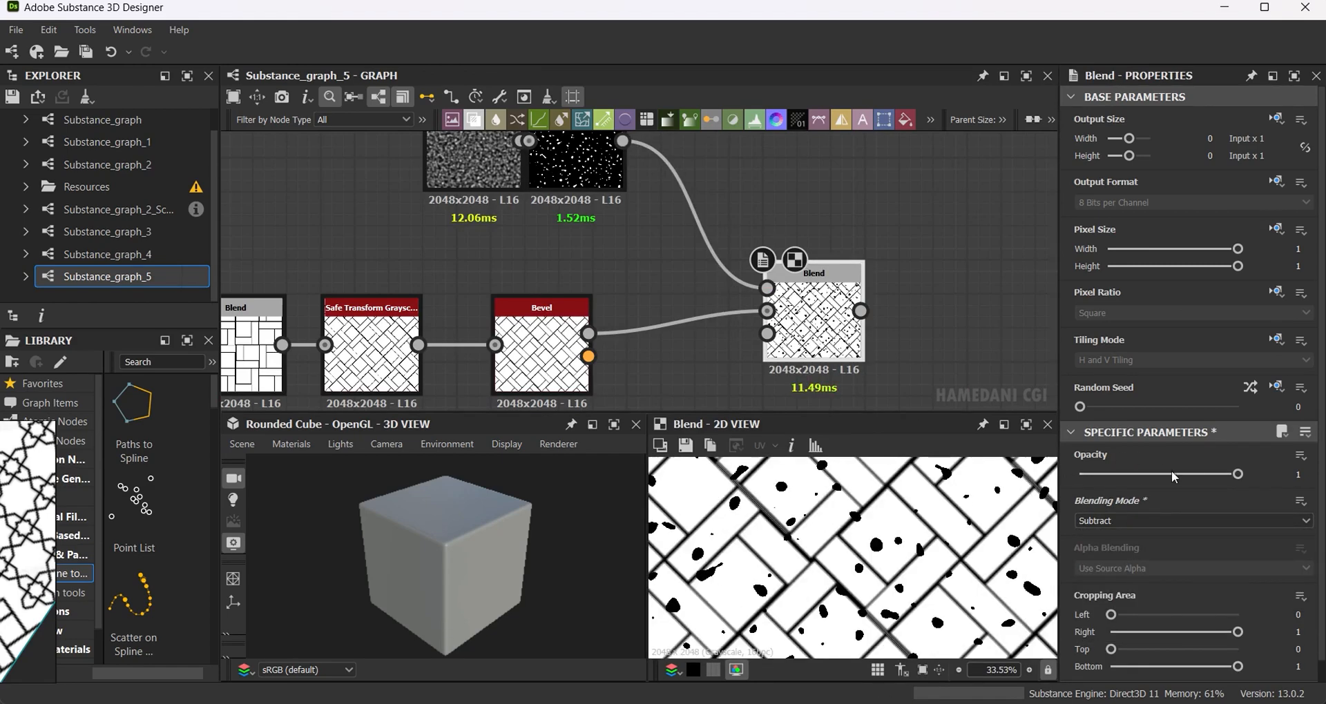
drag(1237, 475, 1093, 486)
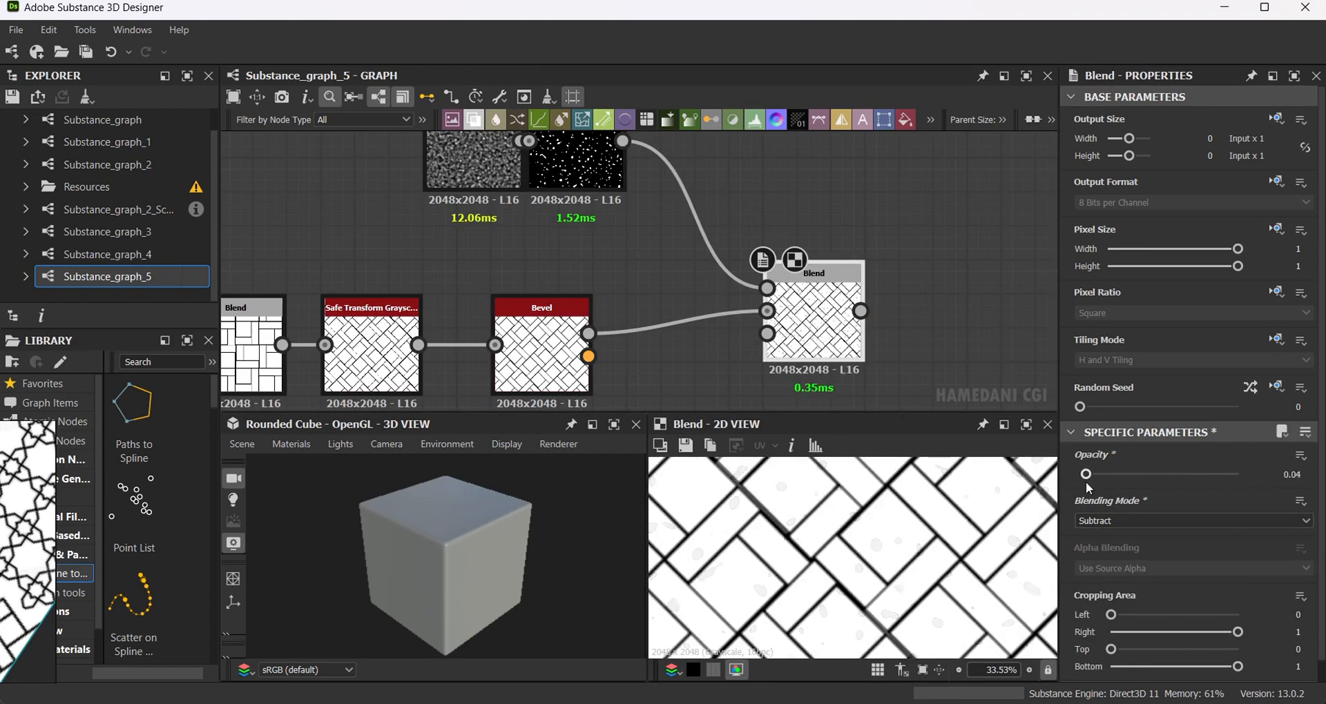
Insert a Blur HQ Grayscale between the Threshold and the Blend and set its Intensity to 0.43.
middle_drag(506, 177, 529, 291)
key(space)
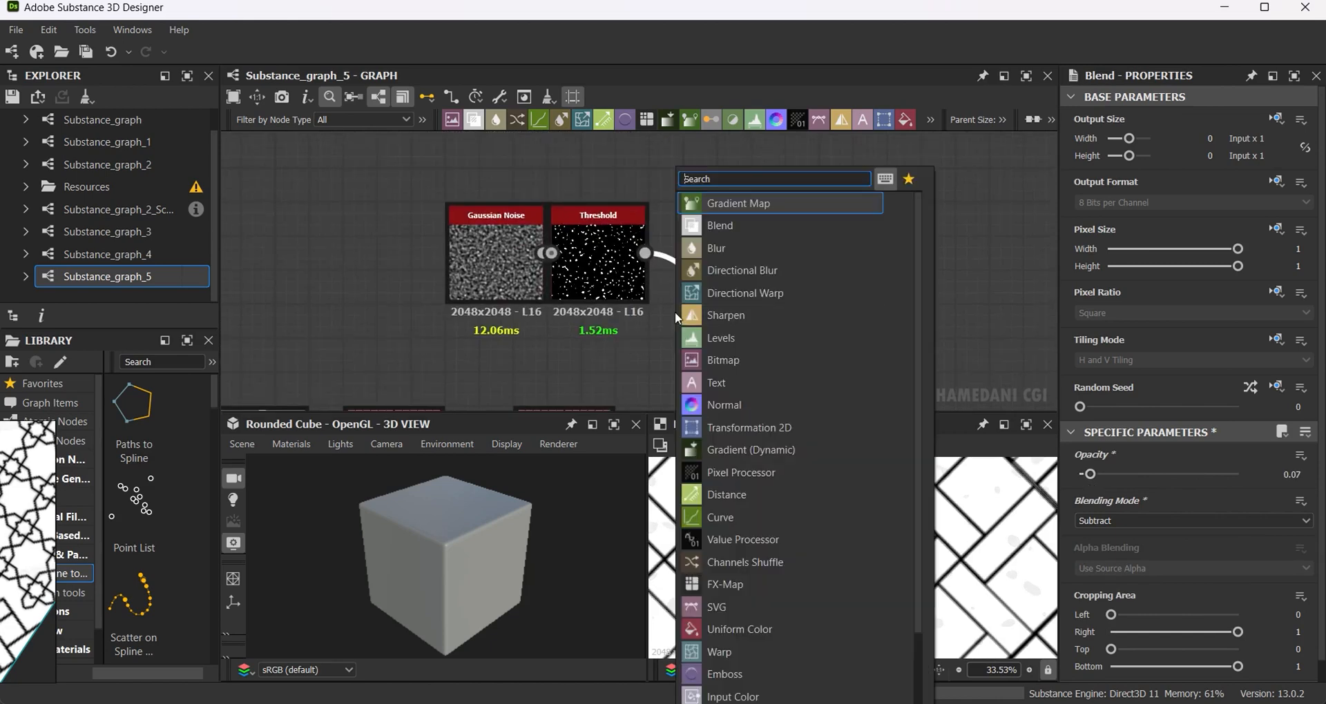
text(hq)
click(732, 203)
drag(721, 331, 739, 261)
drag(1179, 496, 1083, 506)
scroll(863, 264, down, 5)
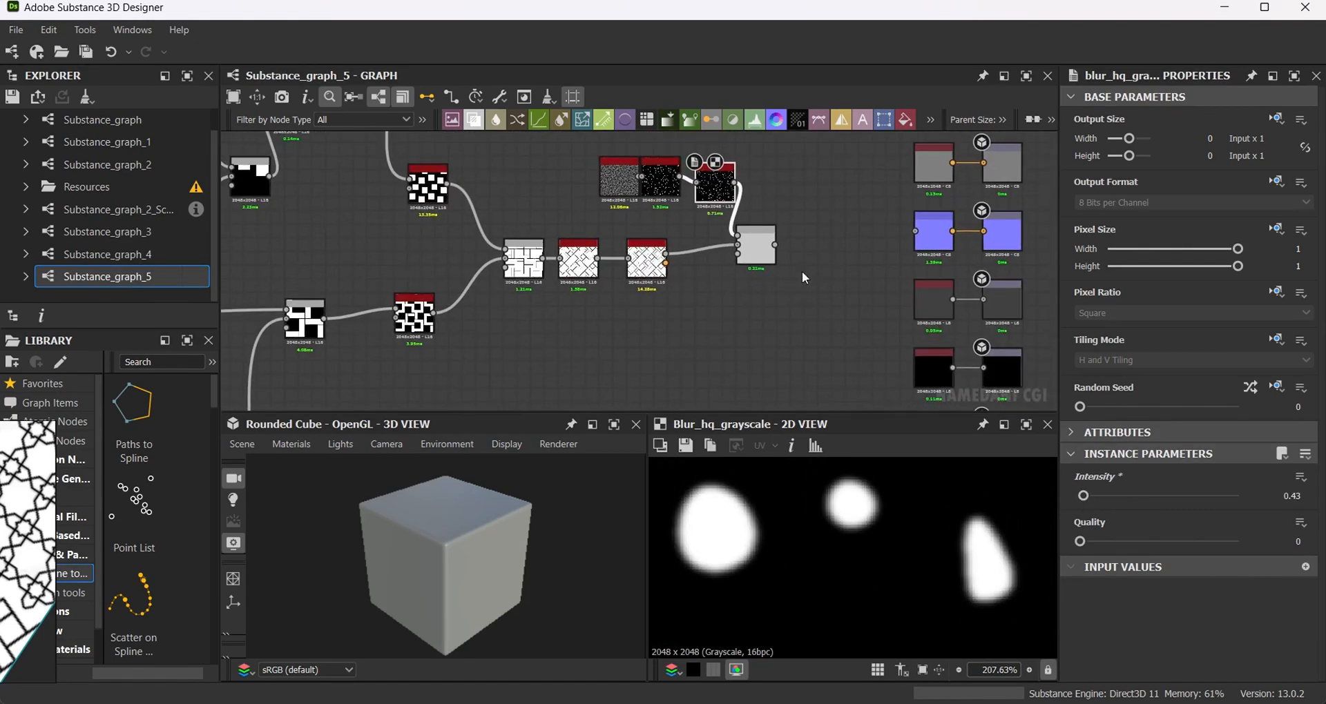
Move the whole pattern network farther away from the output nodes to make room.
scroll(805, 277, down, 10)
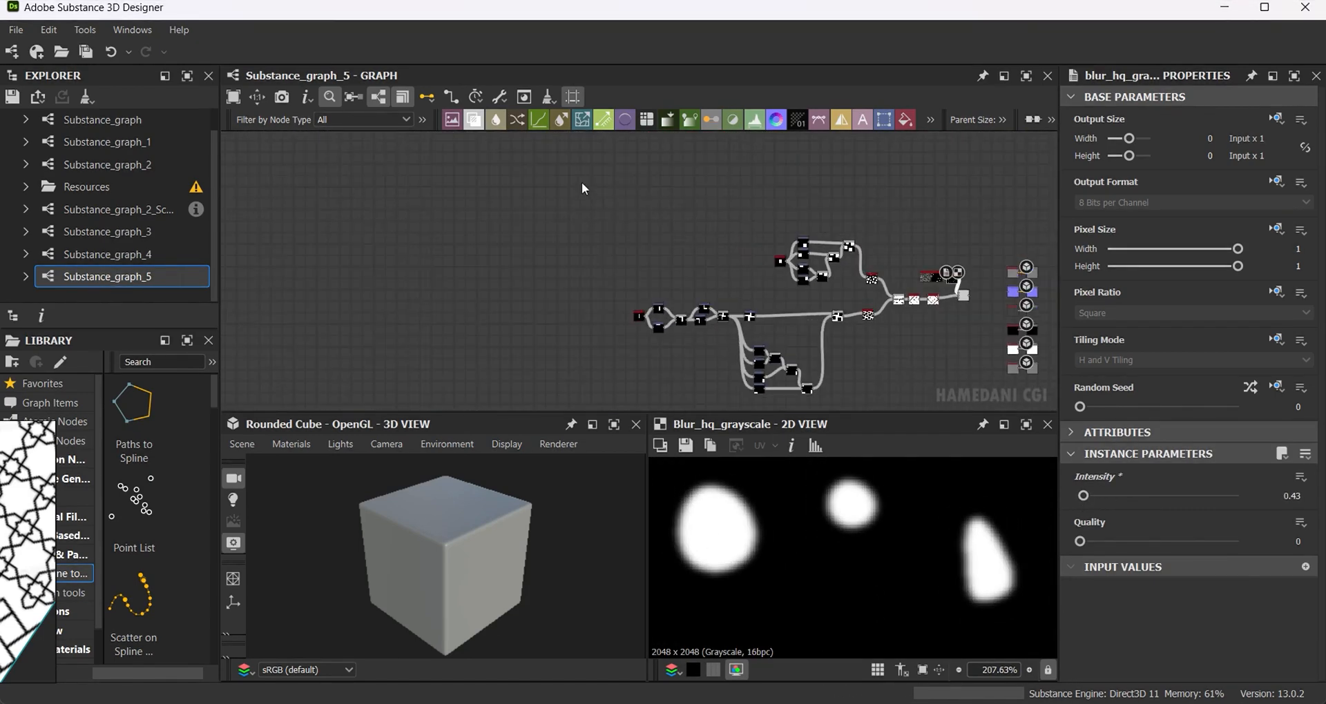
drag(604, 207, 978, 412)
drag(960, 297, 841, 299)
scroll(903, 322, up, 4)
Connect the Subtract Blend to the Invert Grayscale node that feeds the Normal and HBAO nodes.
middle_drag(902, 323, 988, 272)
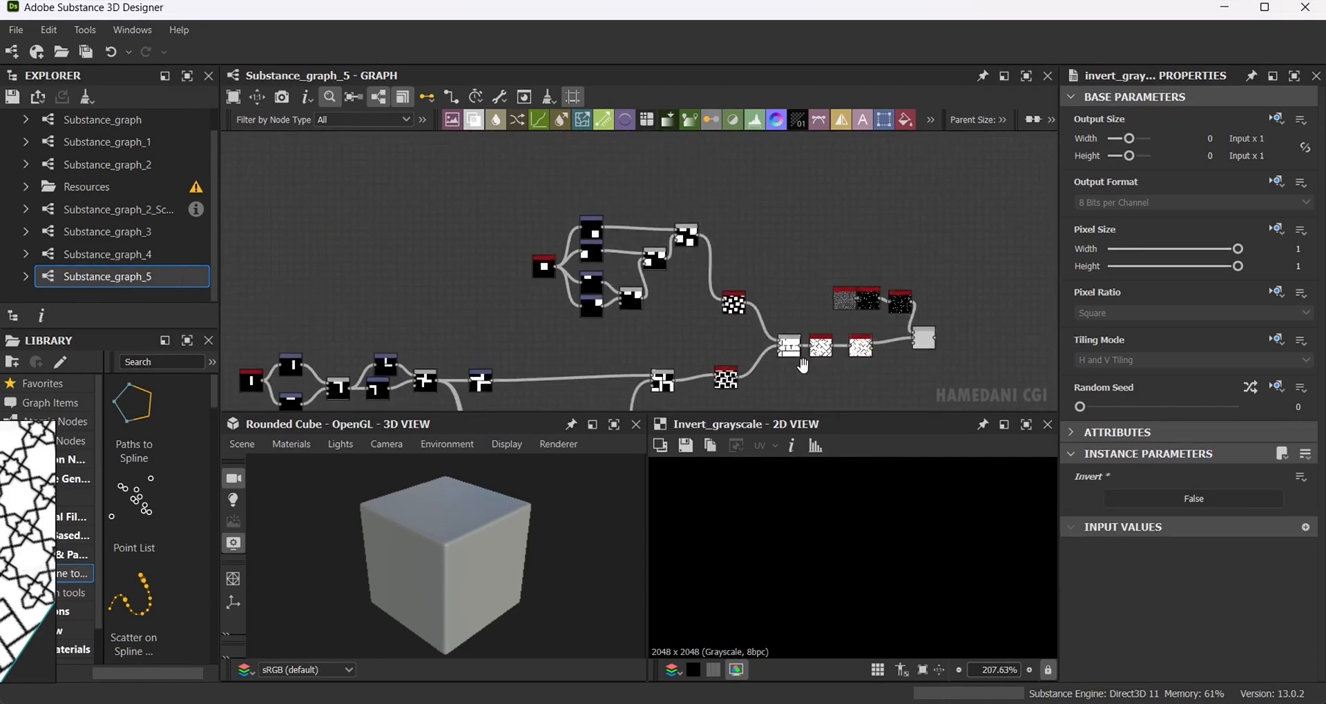
middle_drag(739, 262, 366, 373)
middle_drag(610, 304, 568, 264)
scroll(565, 238, up, 3)
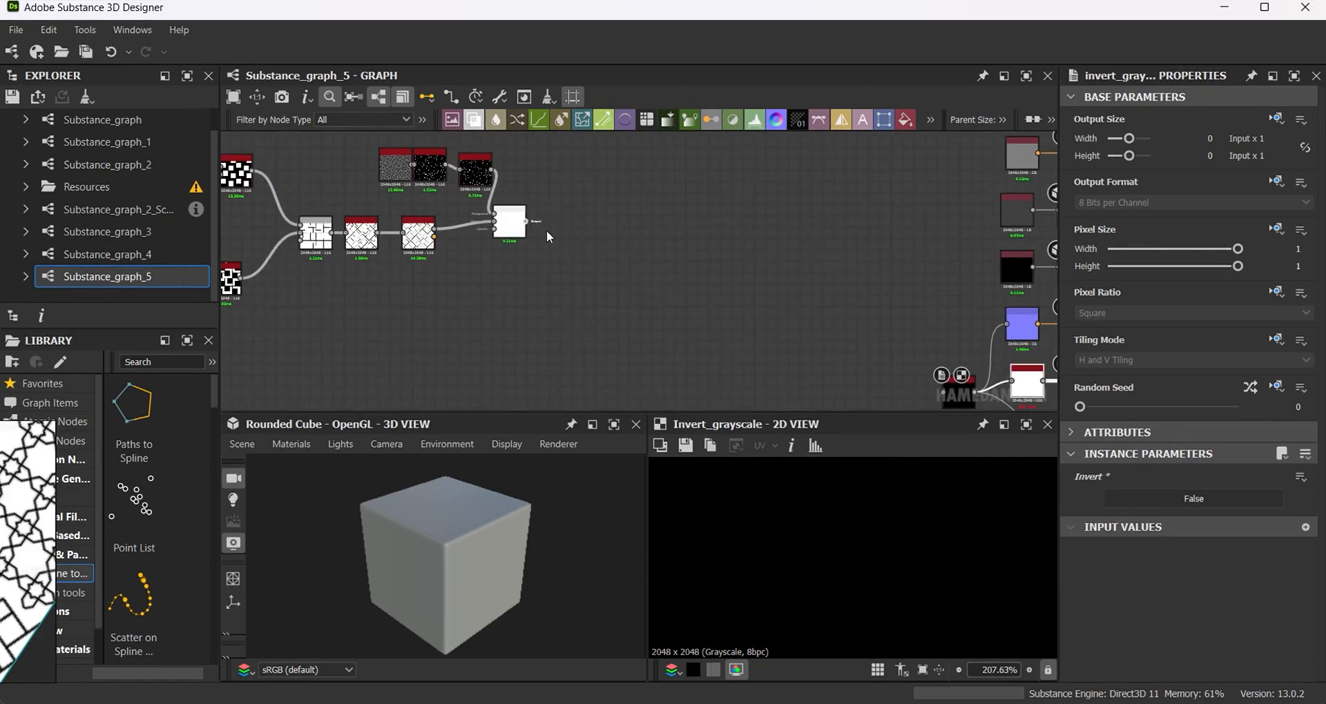
drag(527, 221, 962, 388)
scroll(528, 602, up, 5)
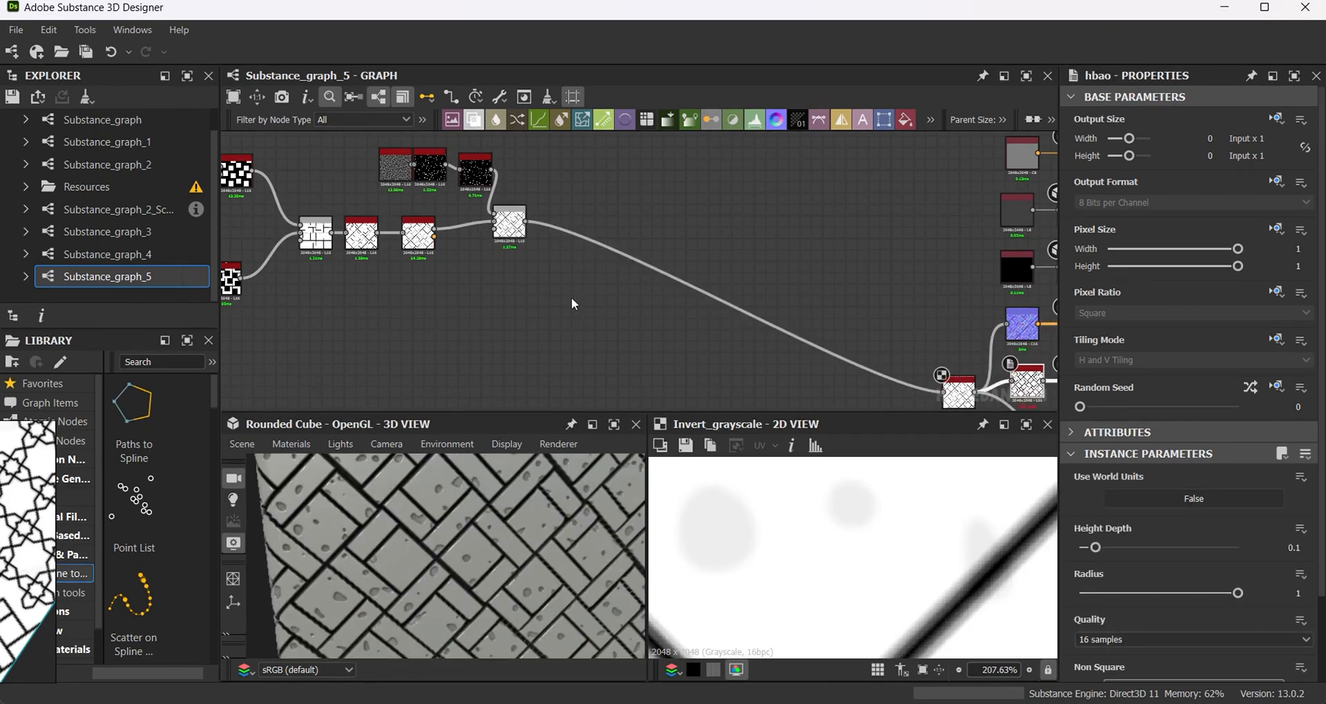
Reduce the Subtract Blend's Opacity to 0.005 while checking the spots on the 3D cube.
scroll(518, 246, up, 2)
click(504, 211)
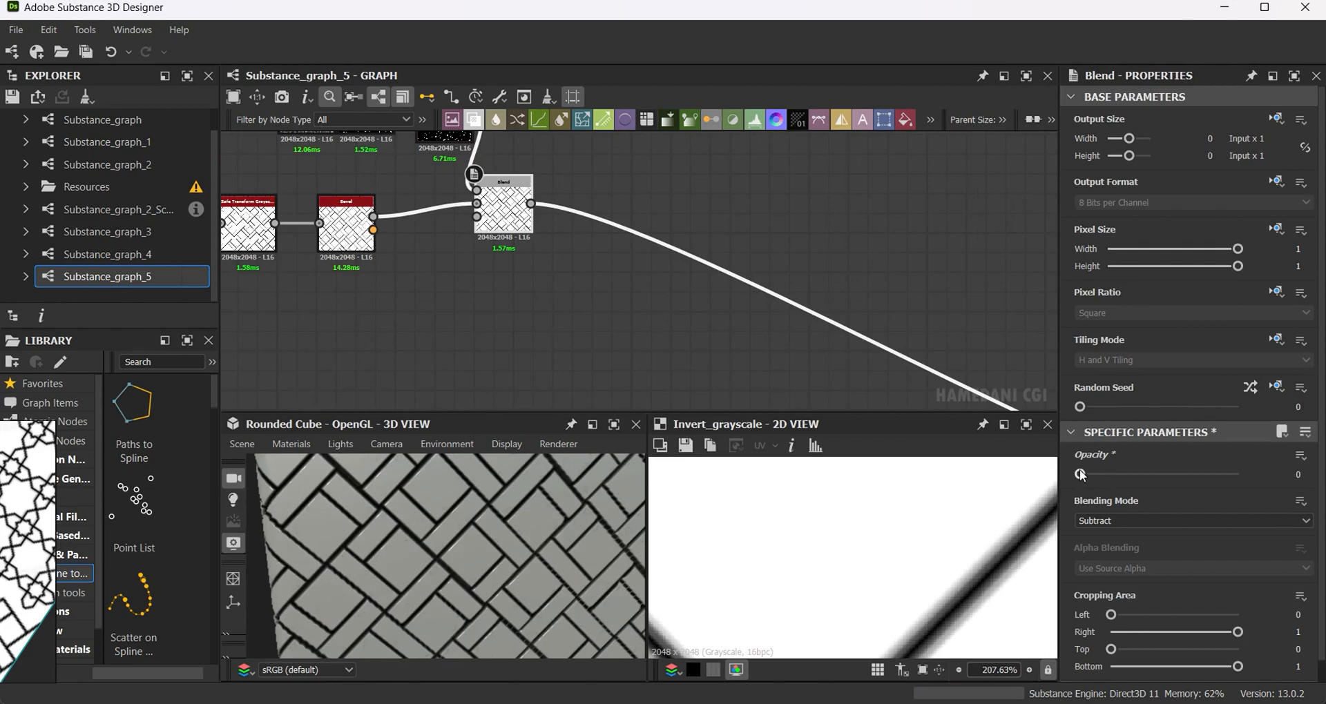
drag(373, 546, 484, 549)
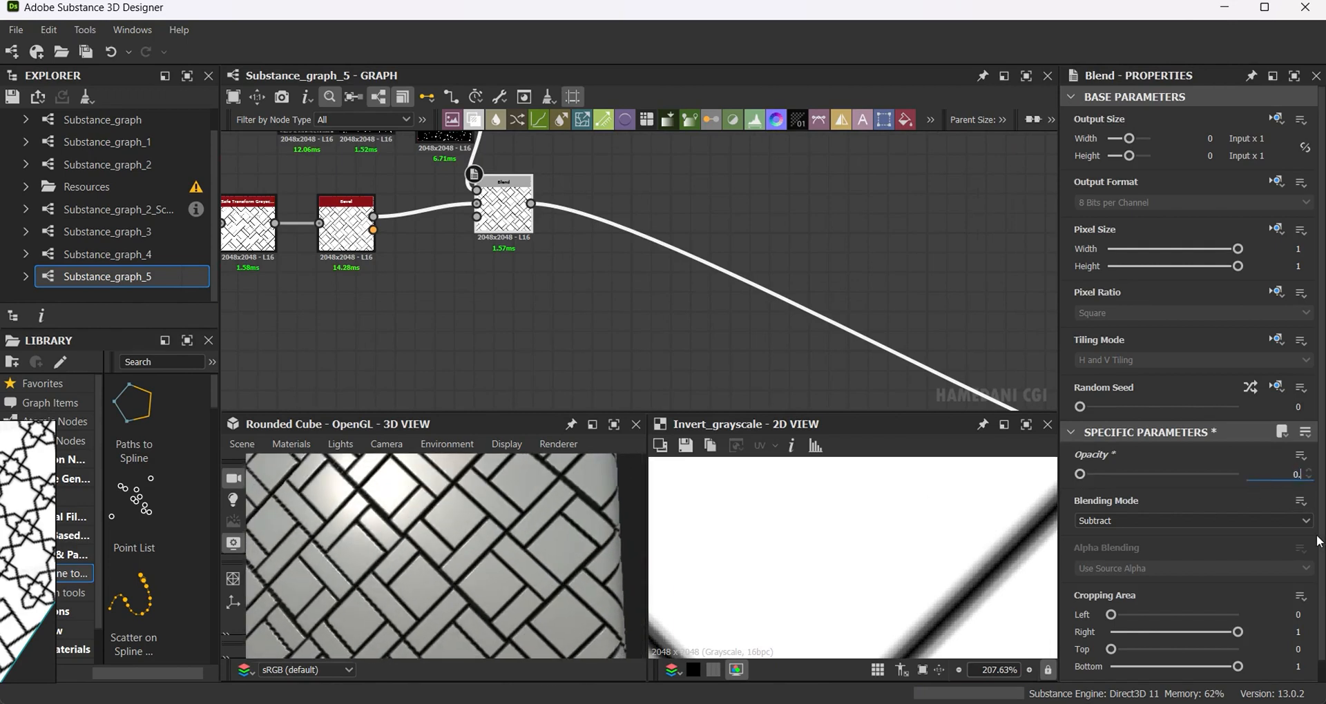
text(.02)
key(Return)
drag(1296, 474, 1315, 475)
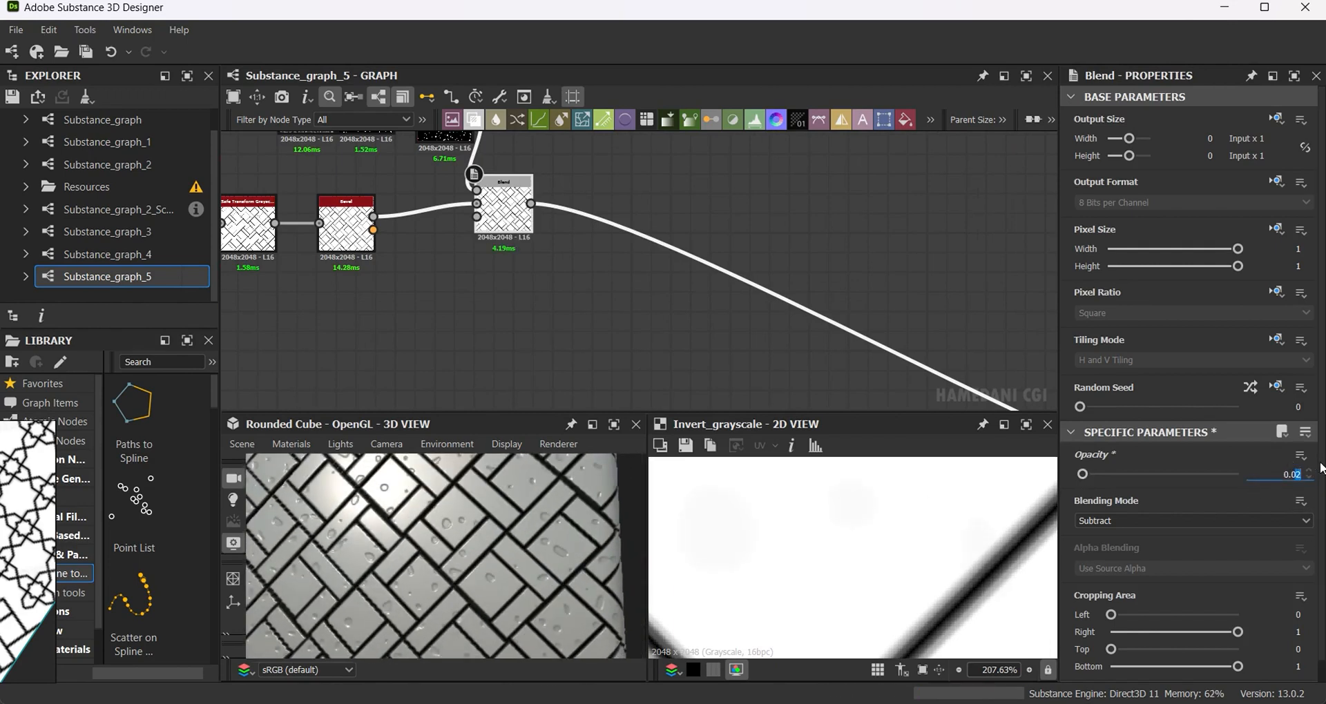
text(05)
key(Return)
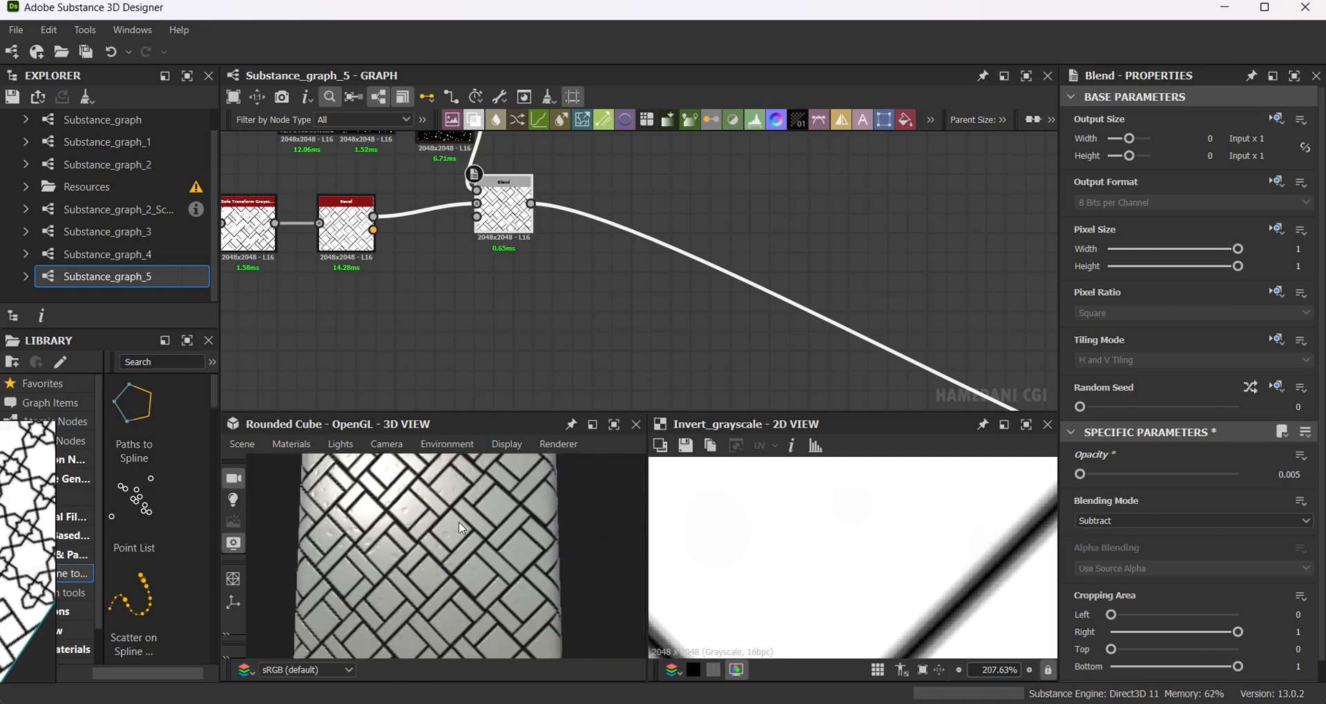
Add two new Blend nodes between the pattern network and the outputs.
scroll(601, 242, down, 5)
key(space)
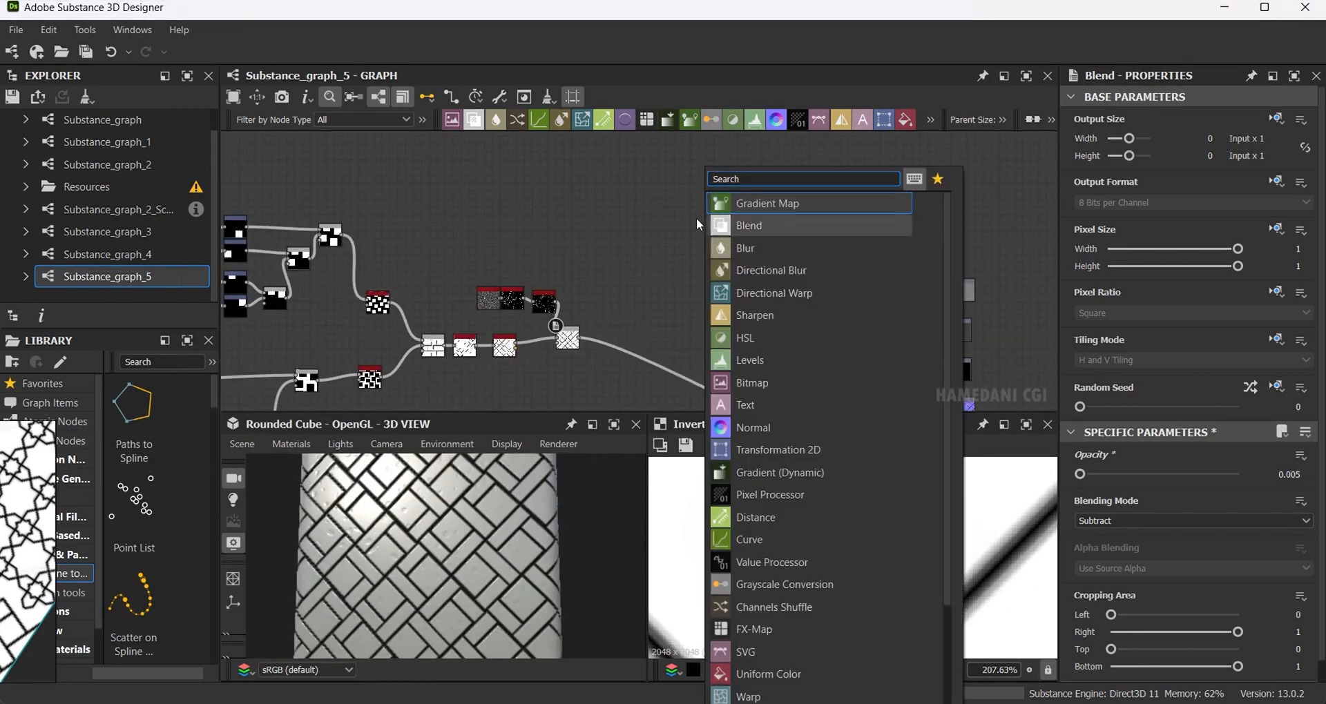
click(696, 217)
drag(484, 129, 697, 286)
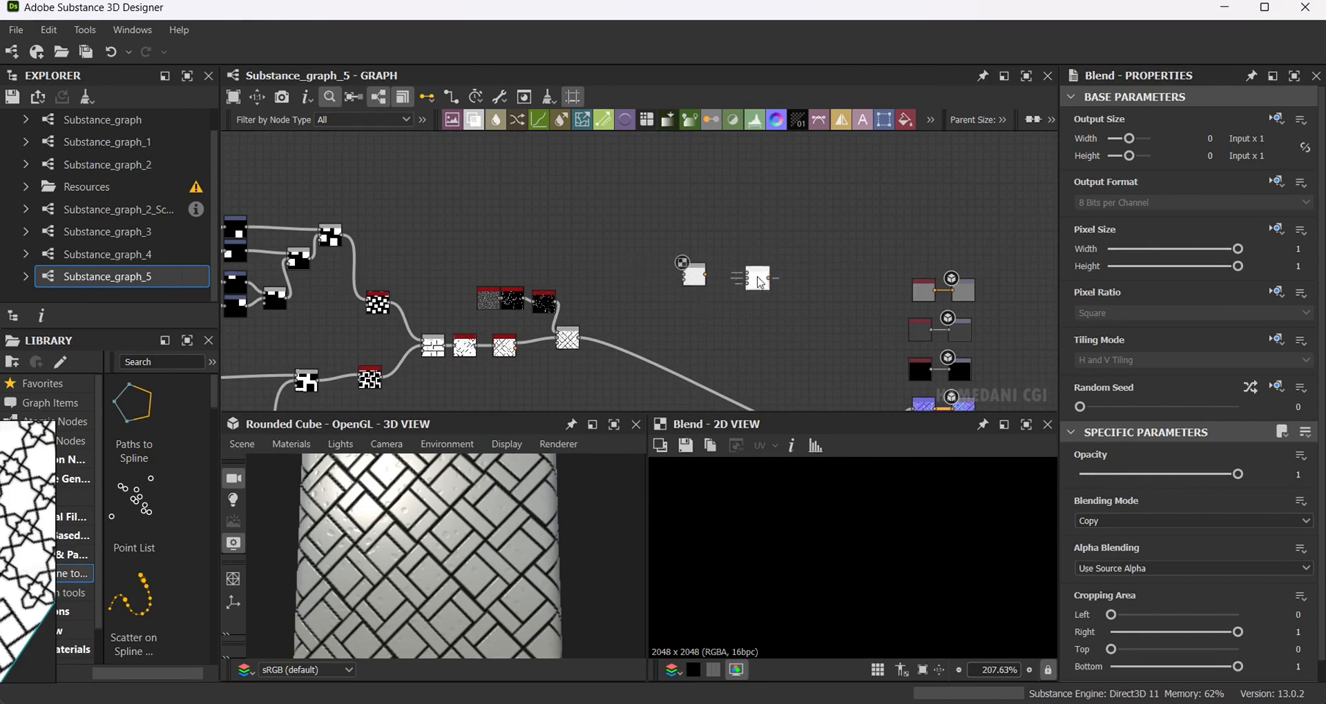
Chain both Blends into the base color output, masking the first with the bars Tile Generator and the second with the squares Tile Generator.
scroll(725, 282, up, 2)
middle_drag(769, 283, 696, 288)
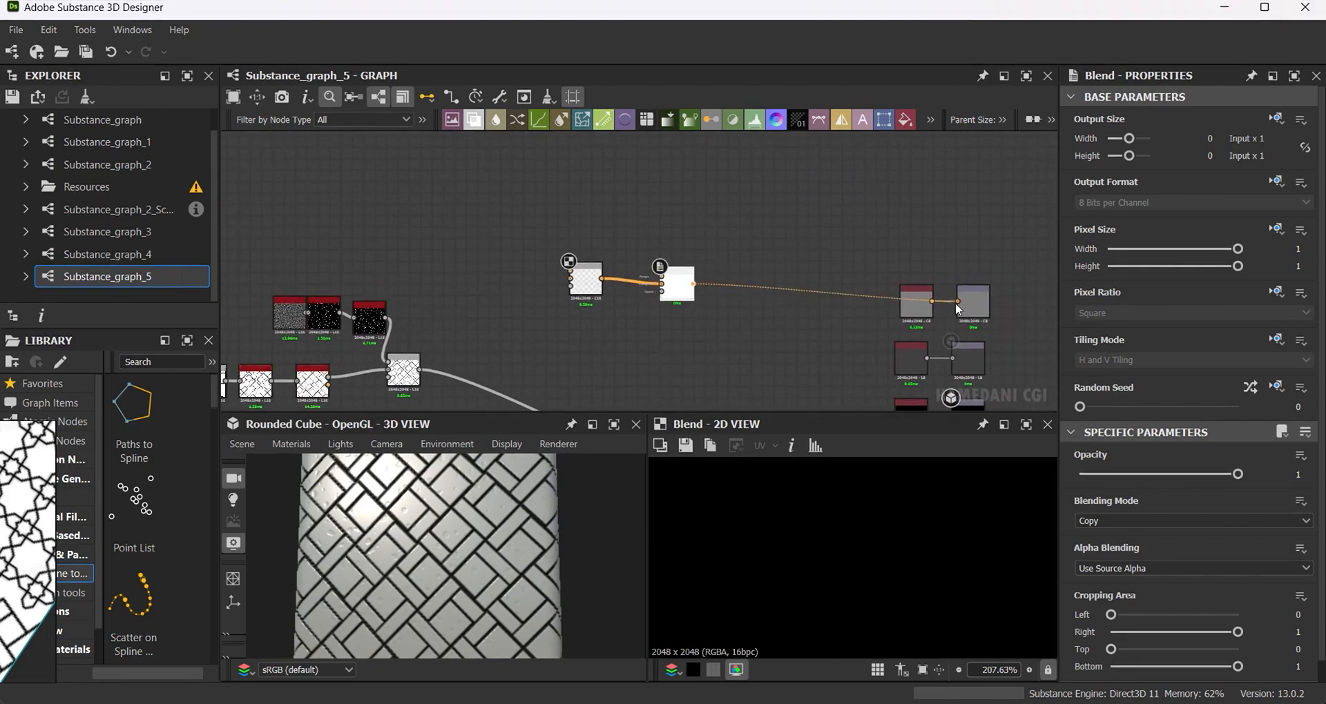
scroll(682, 313, down, 2)
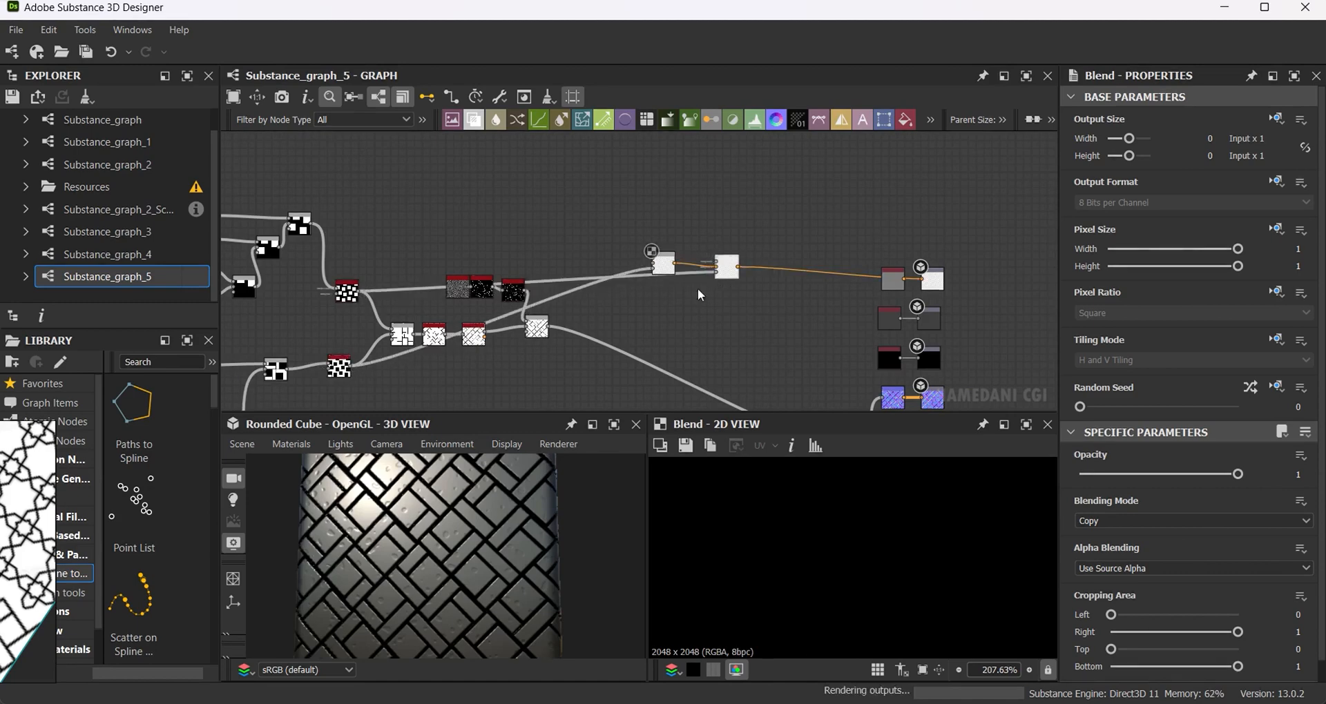
Add a purple Uniform Color node (RGB 132, 45, 120) and connect it to the first color Blend's foreground.
scroll(700, 276, up, 2)
drag(676, 222, 636, 250)
scroll(640, 251, up, 2)
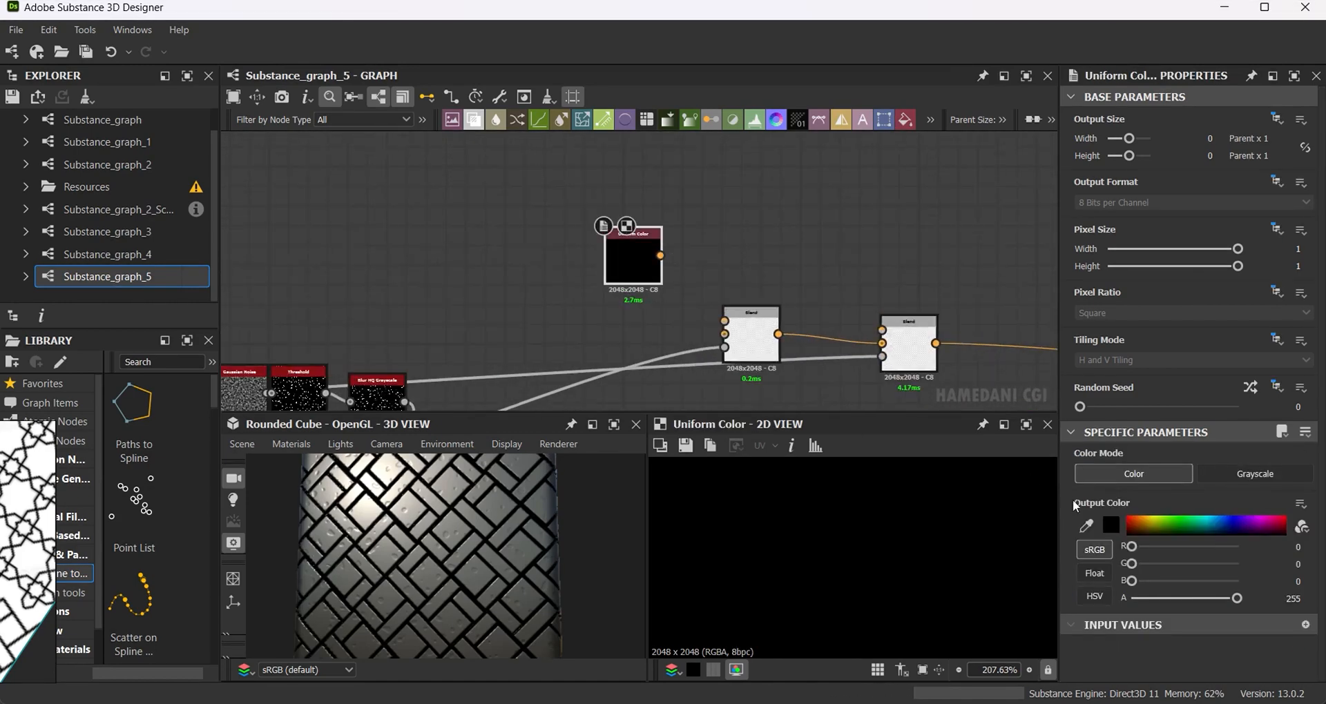
click(1108, 524)
click(992, 499)
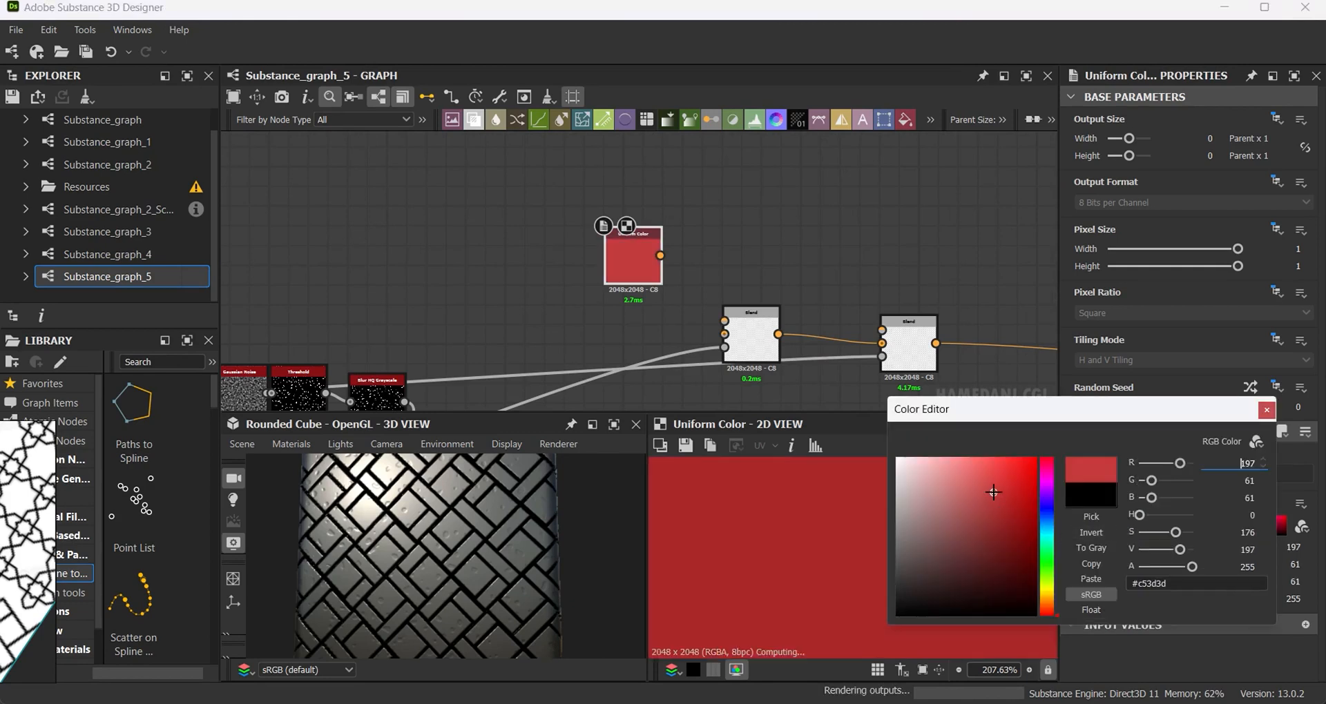
click(1046, 478)
click(991, 533)
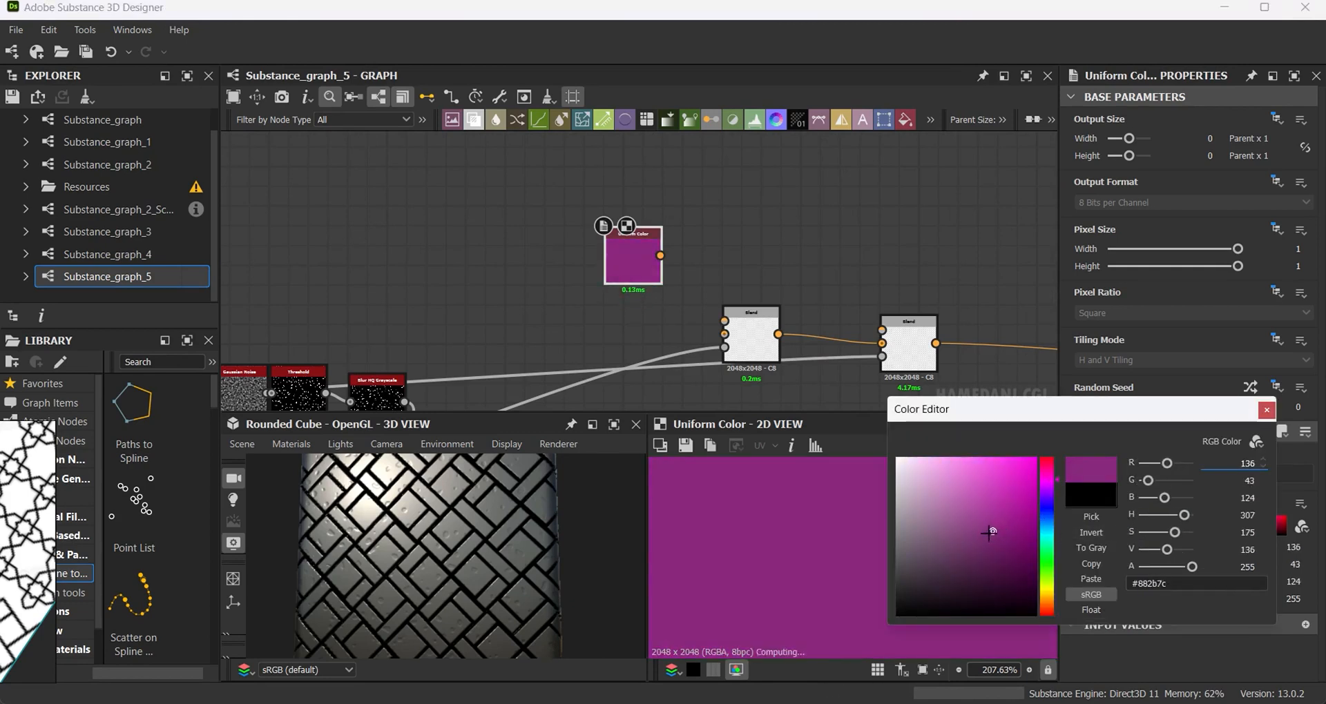
click(1262, 414)
drag(751, 320, 752, 320)
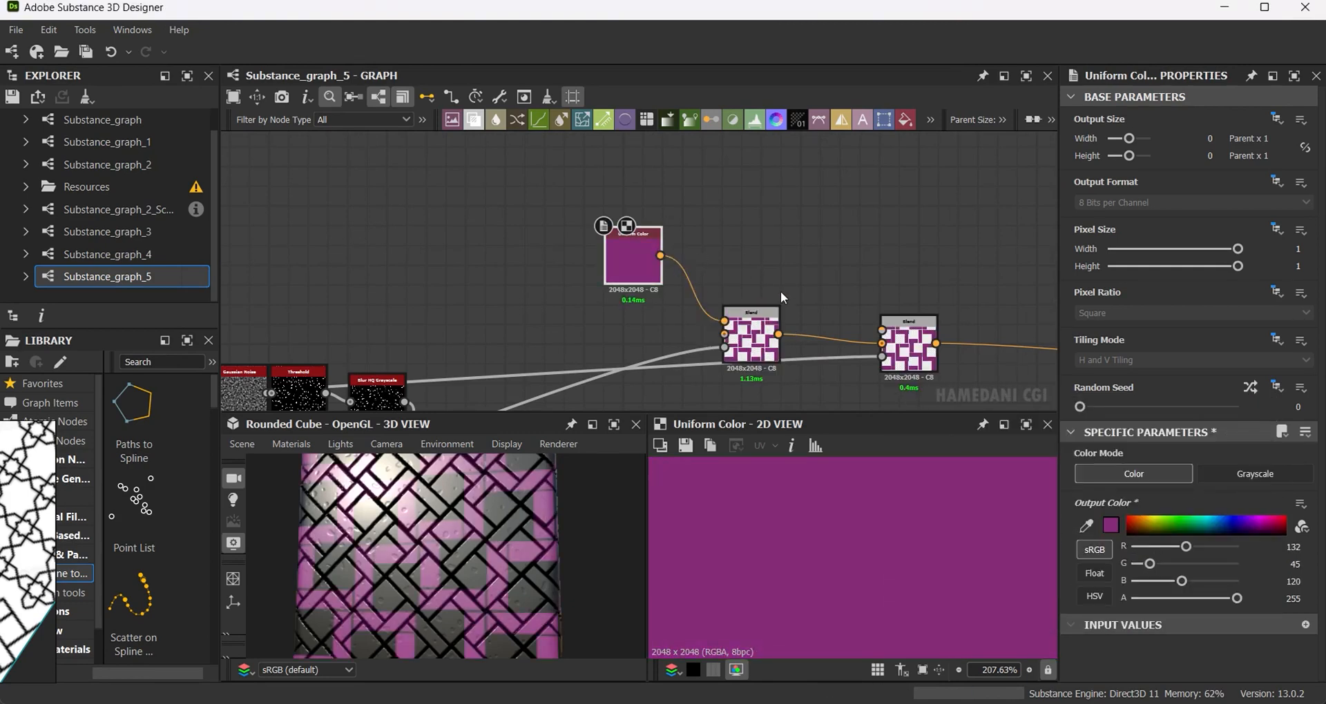
Undo the purple color's connection to the first color Blend and preview the bars Tile Generator in the 2D view.
key(ctrl+z)
middle_drag(683, 318, 698, 266)
double_click(734, 299)
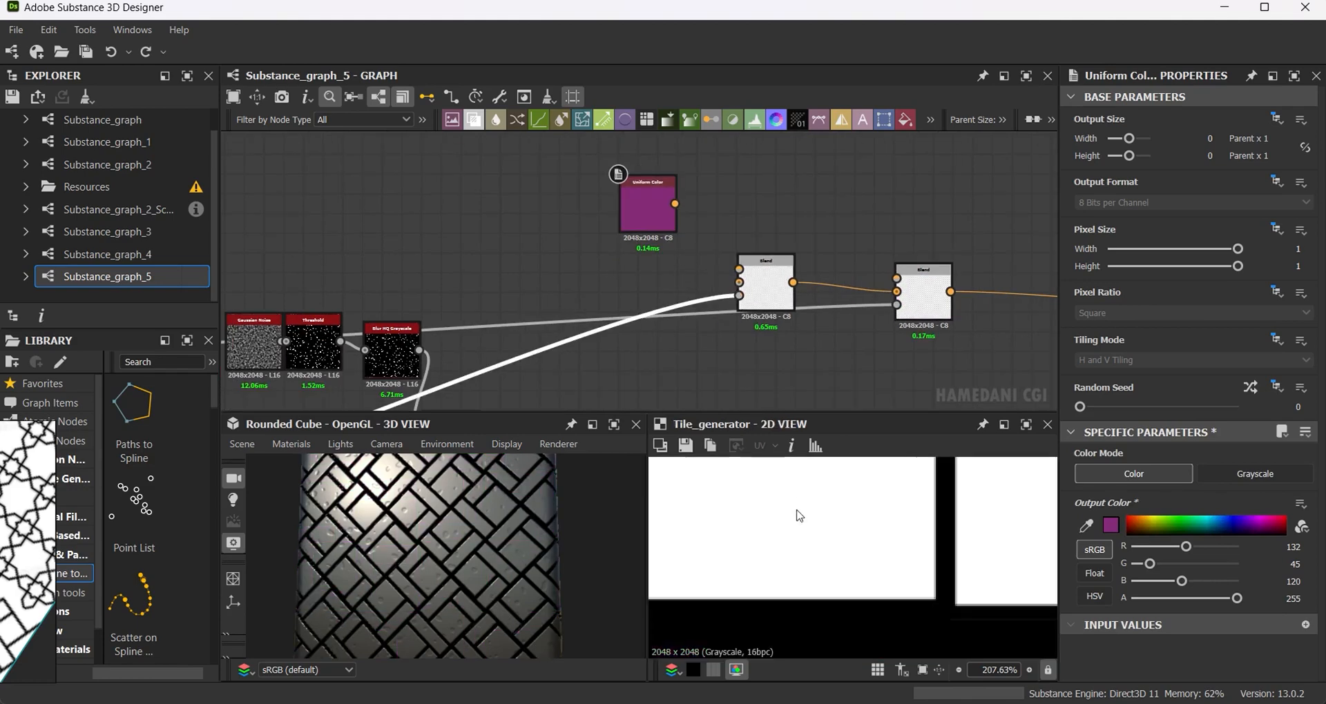
scroll(813, 531, down, 14)
middle_drag(581, 355, 632, 205)
scroll(632, 204, down, 5)
middle_drag(676, 260, 680, 355)
scroll(511, 379, up, 4)
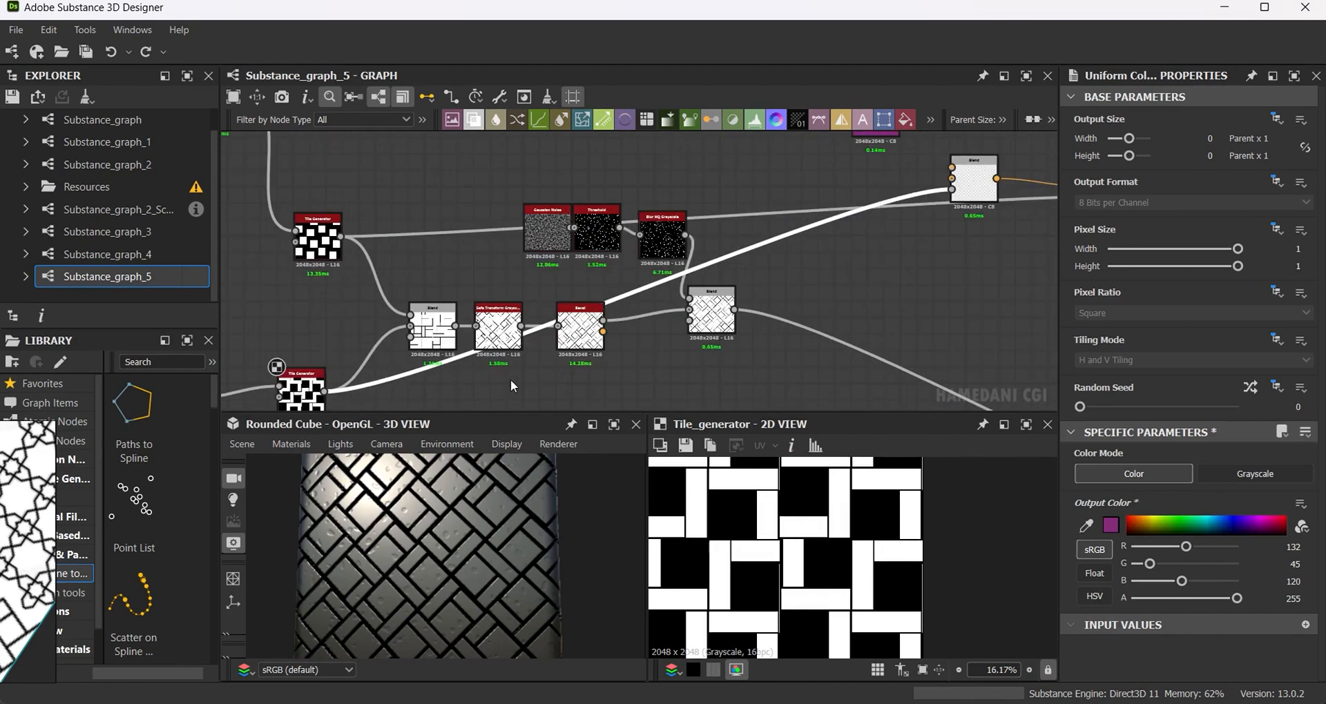
Move the noise nodes and the Blend that pits the tiles away from the Bevel to free up space.
middle_drag(502, 351, 461, 349)
click(478, 351)
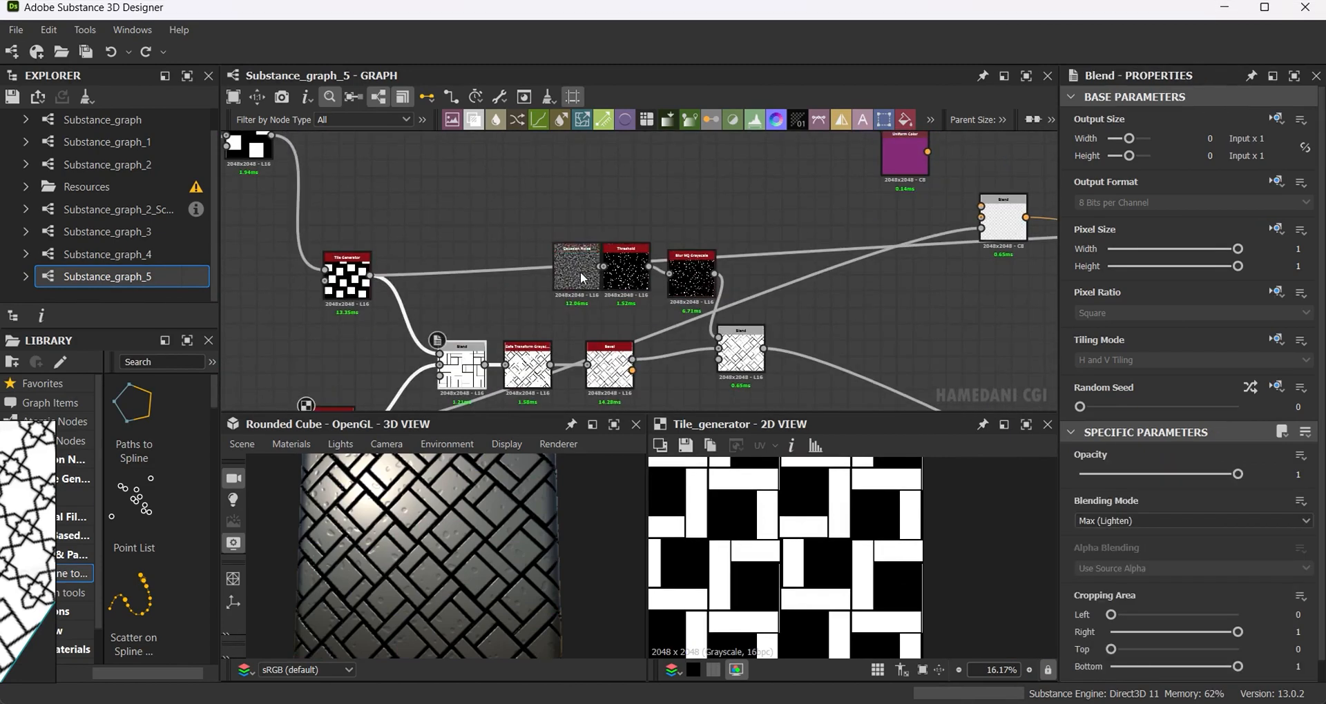
drag(740, 350, 937, 366)
drag(681, 281, 862, 315)
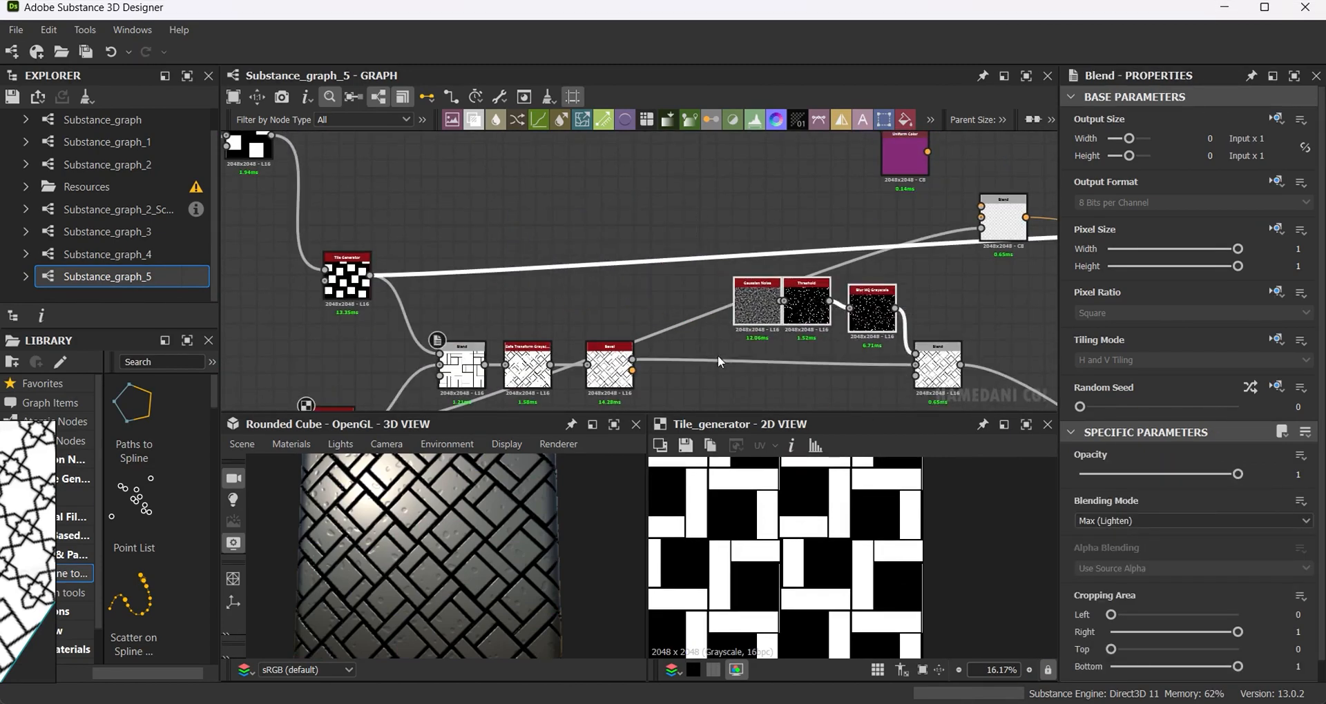
drag(534, 367, 549, 367)
Delete the Max (Lighten) Blend joining both tile patterns and feed the bars Tile Generator directly into the Safe Transform Grayscale.
scroll(598, 367, up, 4)
middle_drag(395, 392, 551, 363)
scroll(551, 363, down, 1)
click(505, 348)
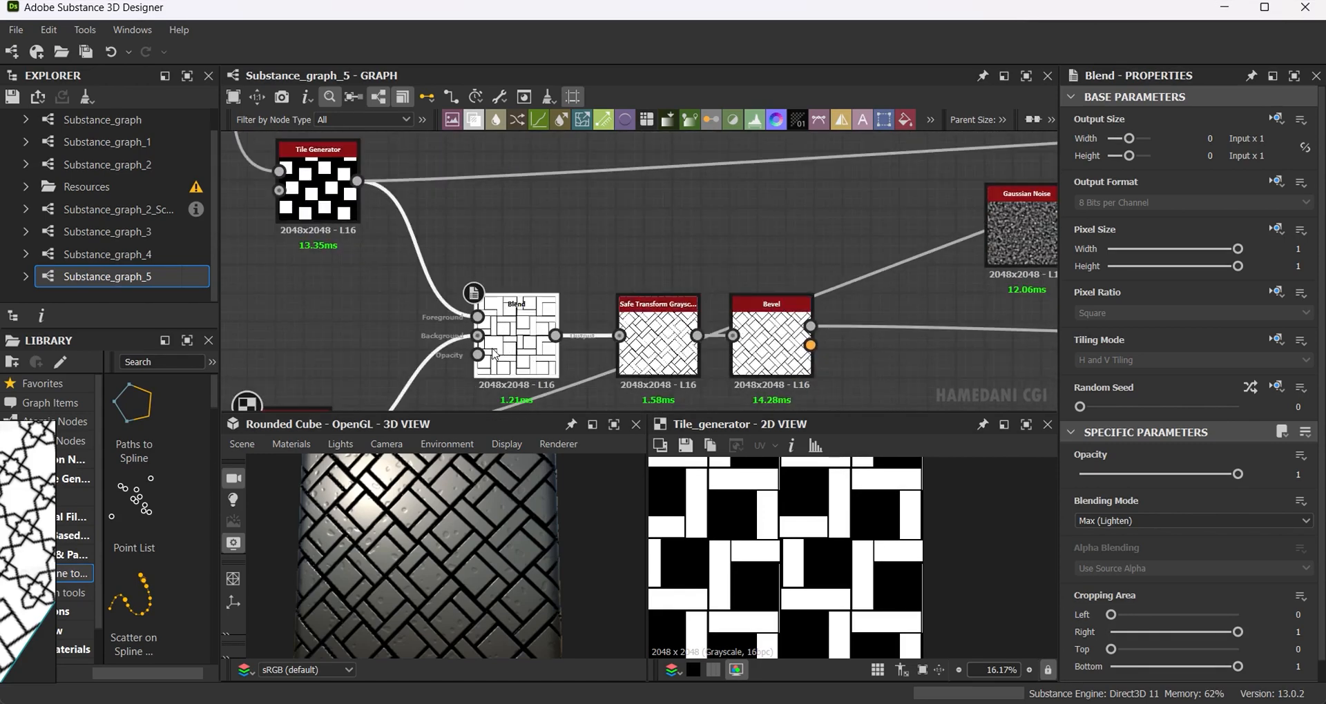
key(BackSpace)
drag(636, 334, 494, 389)
middle_drag(494, 389, 556, 305)
click(556, 305)
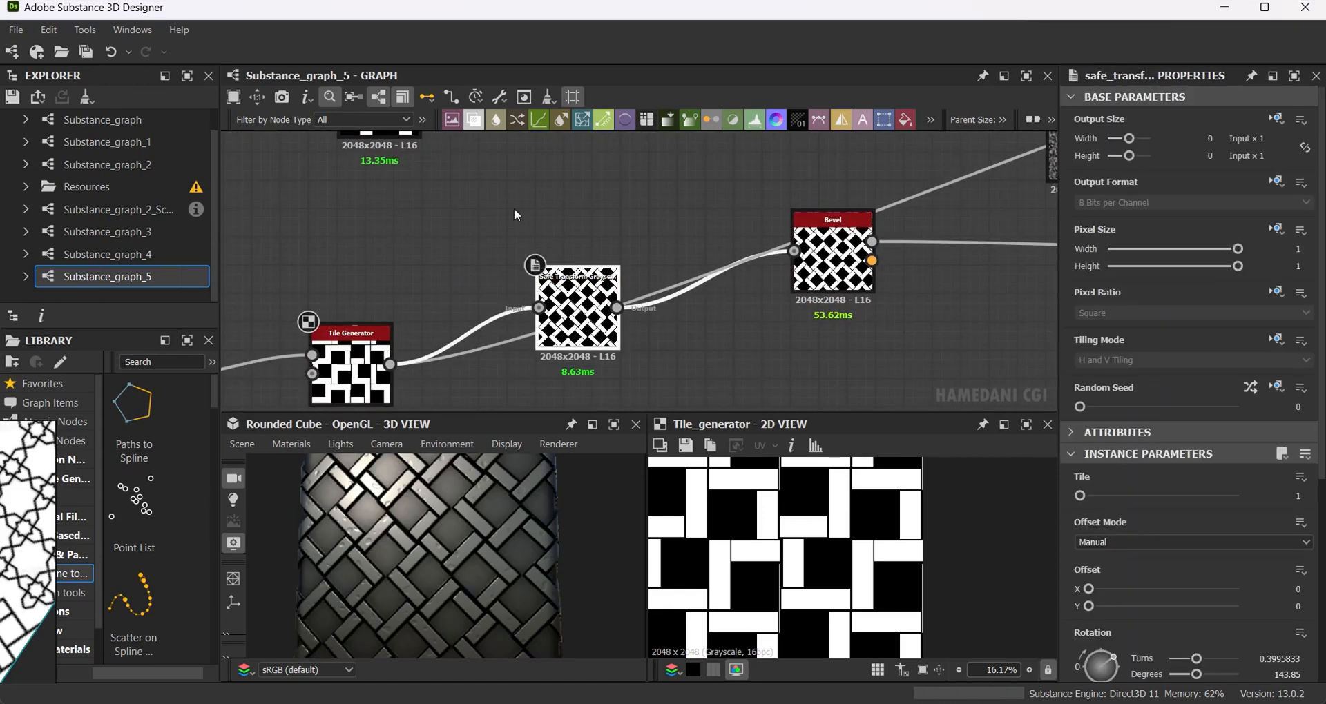
Duplicate the Safe Transform Grayscale, connect the squares Tile Generator to the copy and preview it in the 2D view.
middle_drag(513, 209, 538, 288)
key(ctrl+d)
drag(630, 275, 602, 227)
drag(443, 176, 563, 228)
double_click(630, 247)
Examine how the Tile Generators and the two Safe Transform nodes are wired into the rest of the graph.
middle_drag(706, 269, 530, 263)
scroll(529, 263, down, 3)
middle_drag(776, 373, 698, 369)
scroll(535, 302, up, 6)
middle_drag(535, 302, 787, 321)
scroll(787, 321, down, 5)
middle_drag(458, 302, 577, 396)
scroll(570, 305, up, 6)
scroll(558, 320, down, 7)
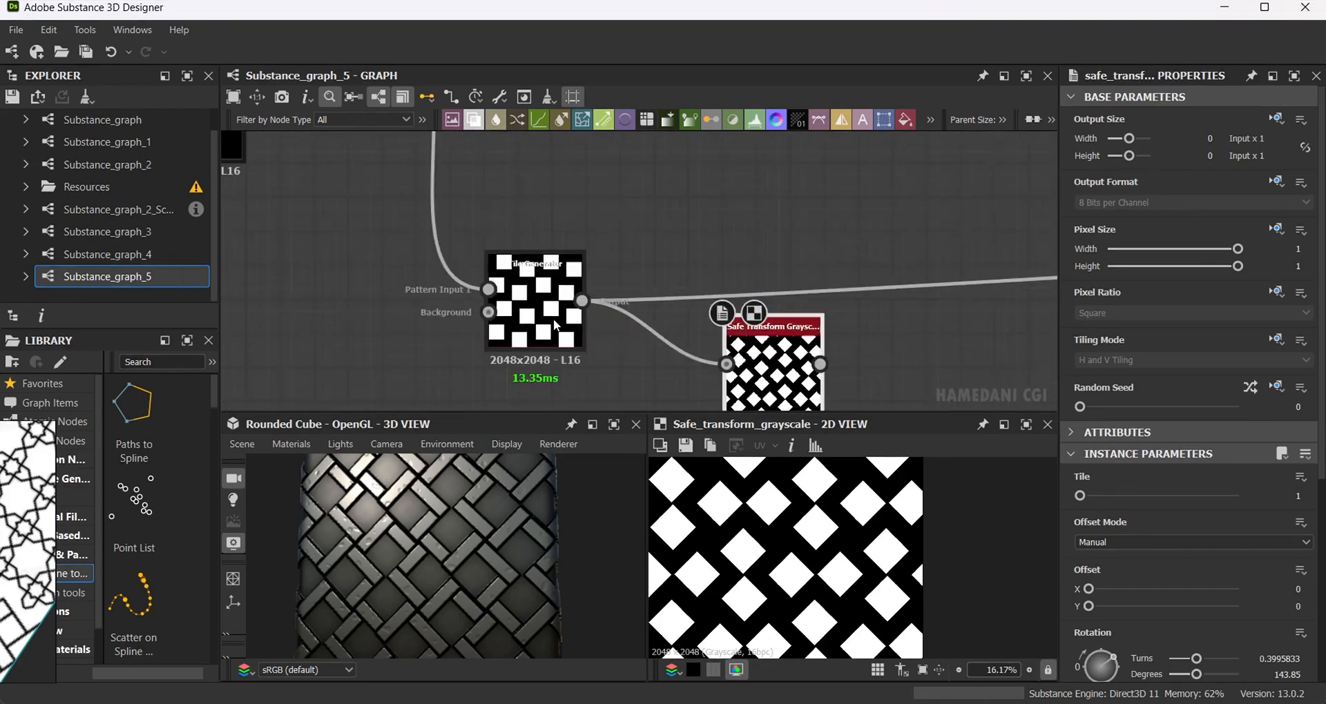
middle_drag(643, 359, 653, 234)
scroll(757, 246, up, 4)
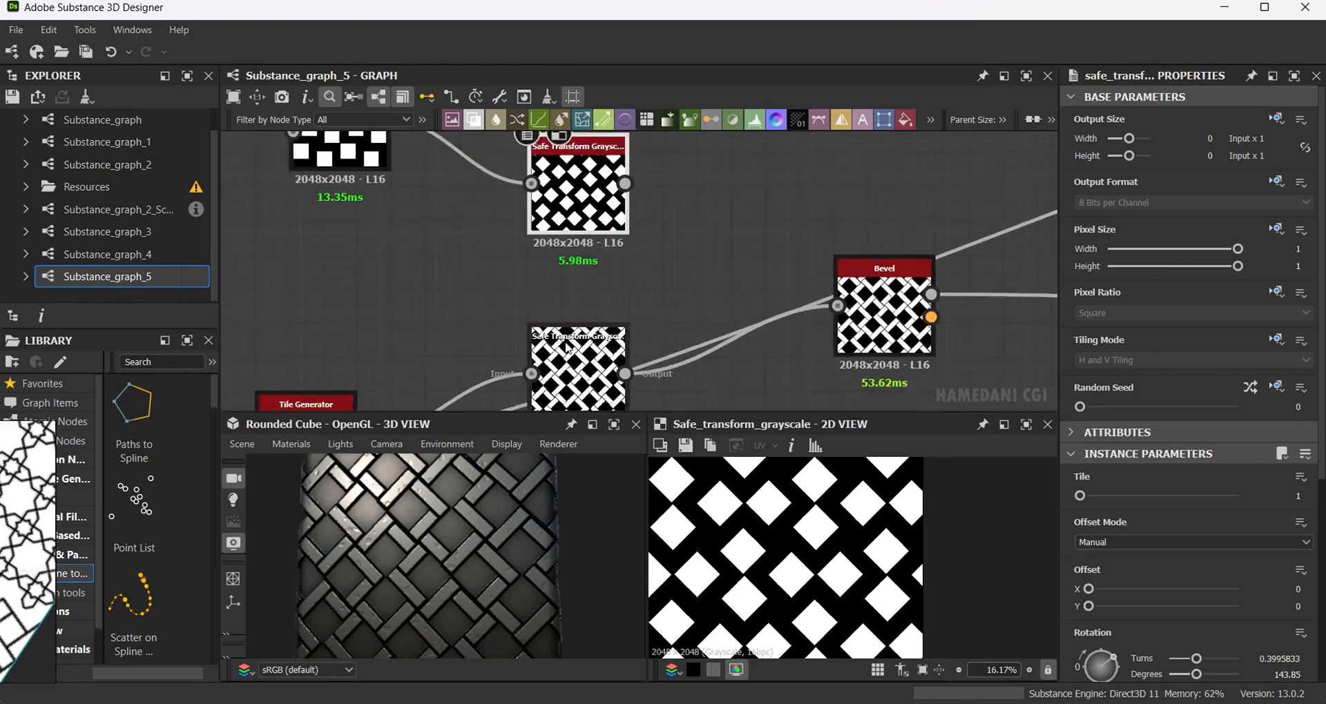
Add a Blend node between the Safe Transform nodes and the Bevel and set its Blending Mode to Max (Lighten).
scroll(568, 339, down, 2)
drag(785, 321, 810, 344)
drag(713, 297, 715, 295)
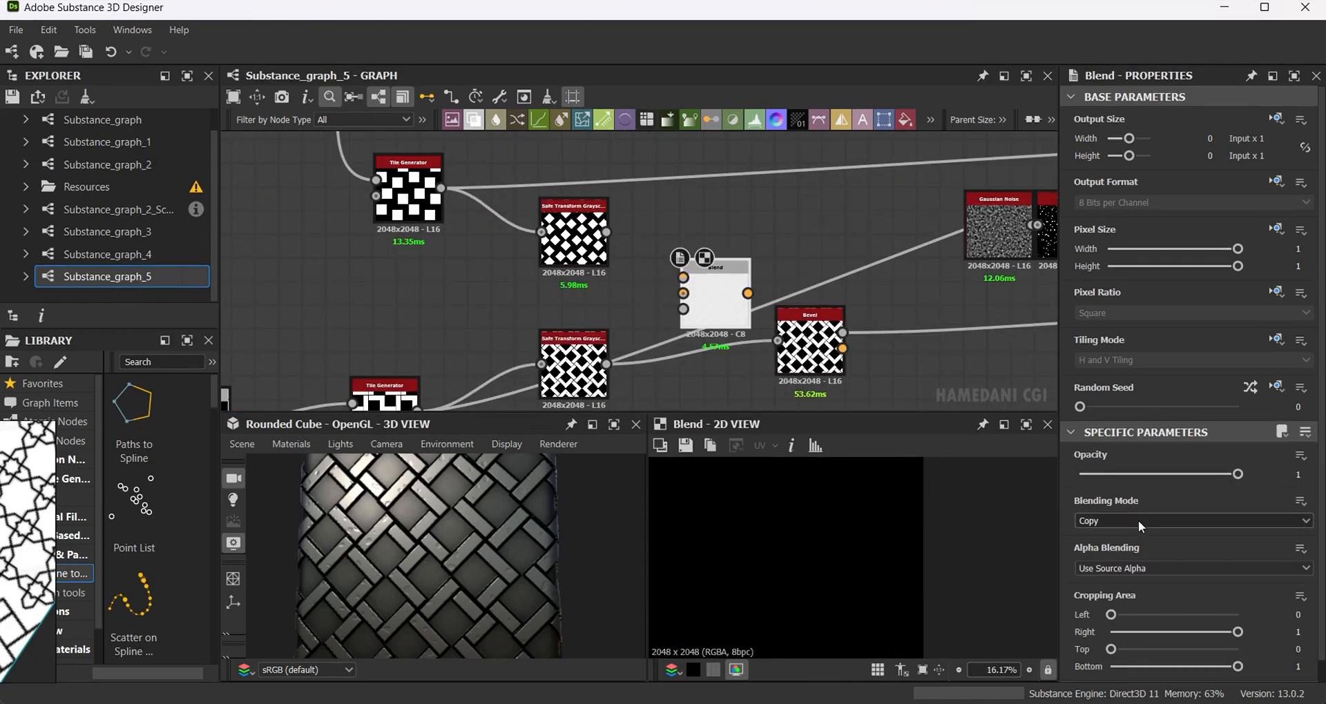
click(1138, 520)
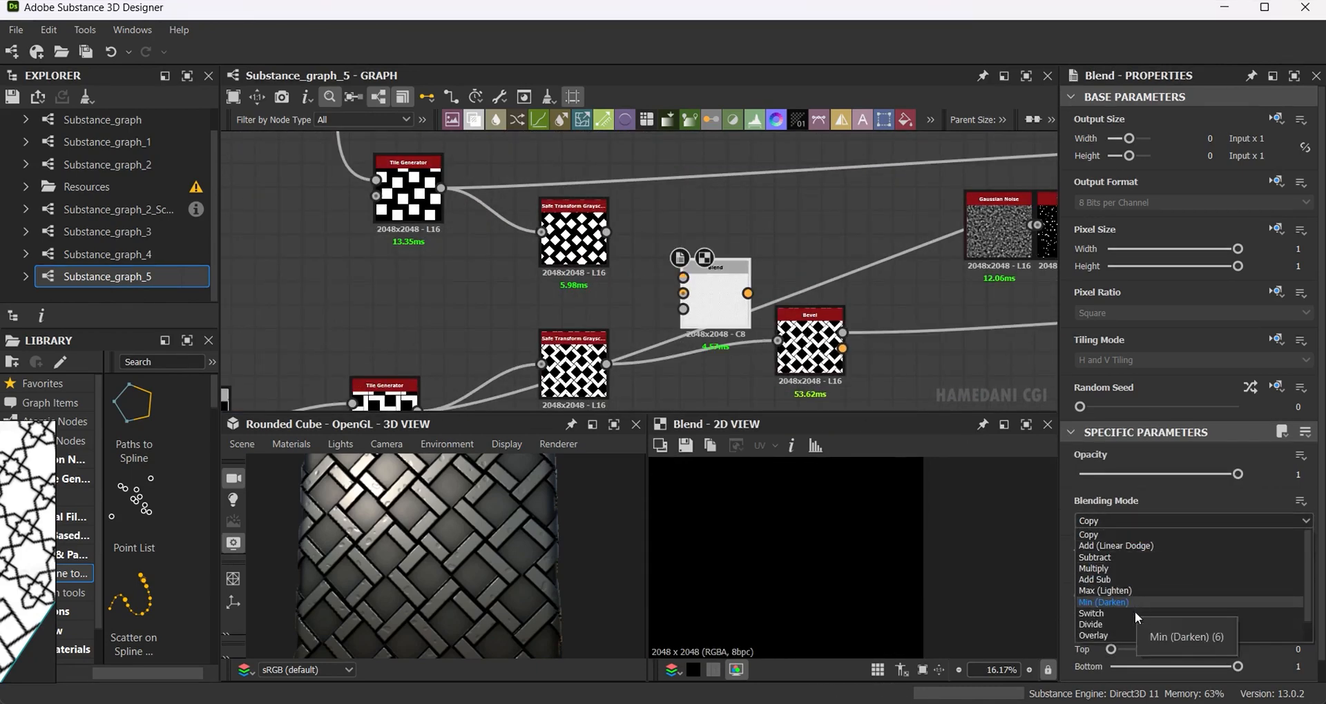
click(1140, 592)
Feed the rotated squares and the rotated bars into the new Blend and connect its output to the Bevel.
scroll(612, 272, up, 1)
drag(607, 233, 684, 278)
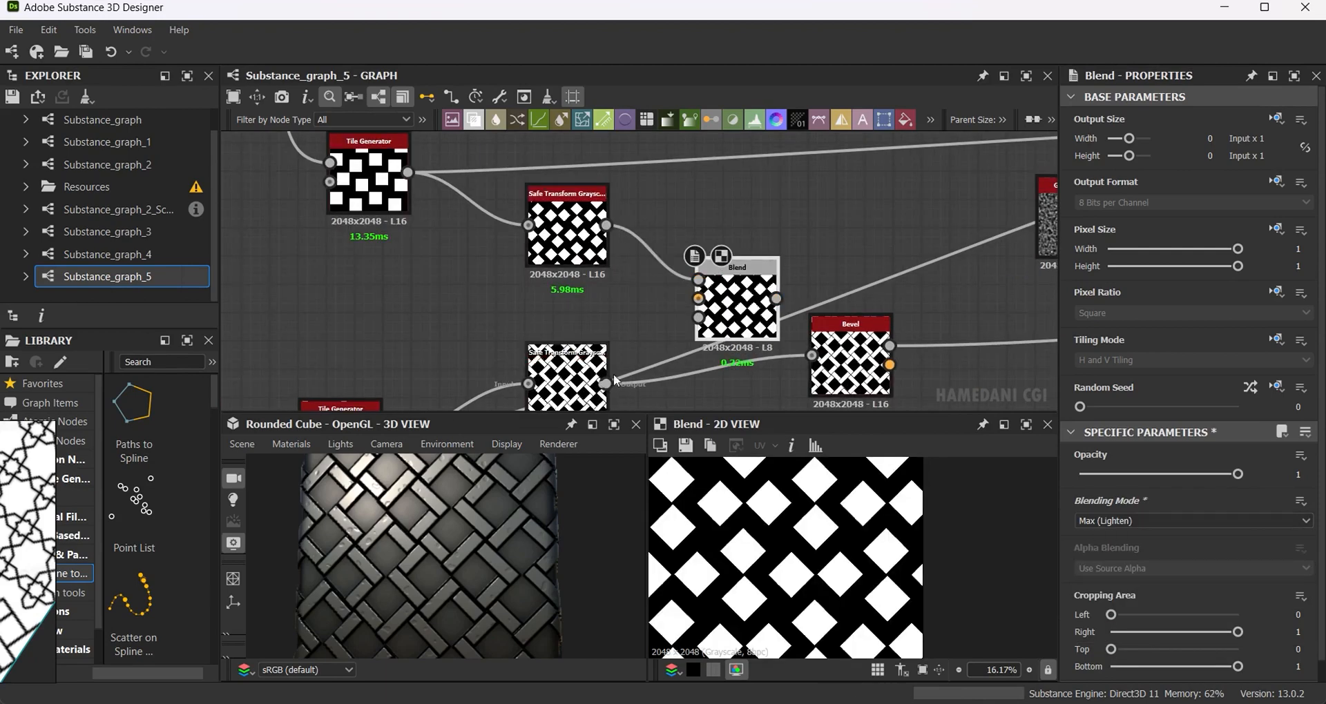
mouse_move(607, 365)
mouse_down()
mouse_move(684, 294)
mouse_move(777, 342)
mouse_up()
Mask the two color Blends with the rotated bars and squares, and reconnect the purple color to the first Blend's foreground.
scroll(583, 341, down, 3)
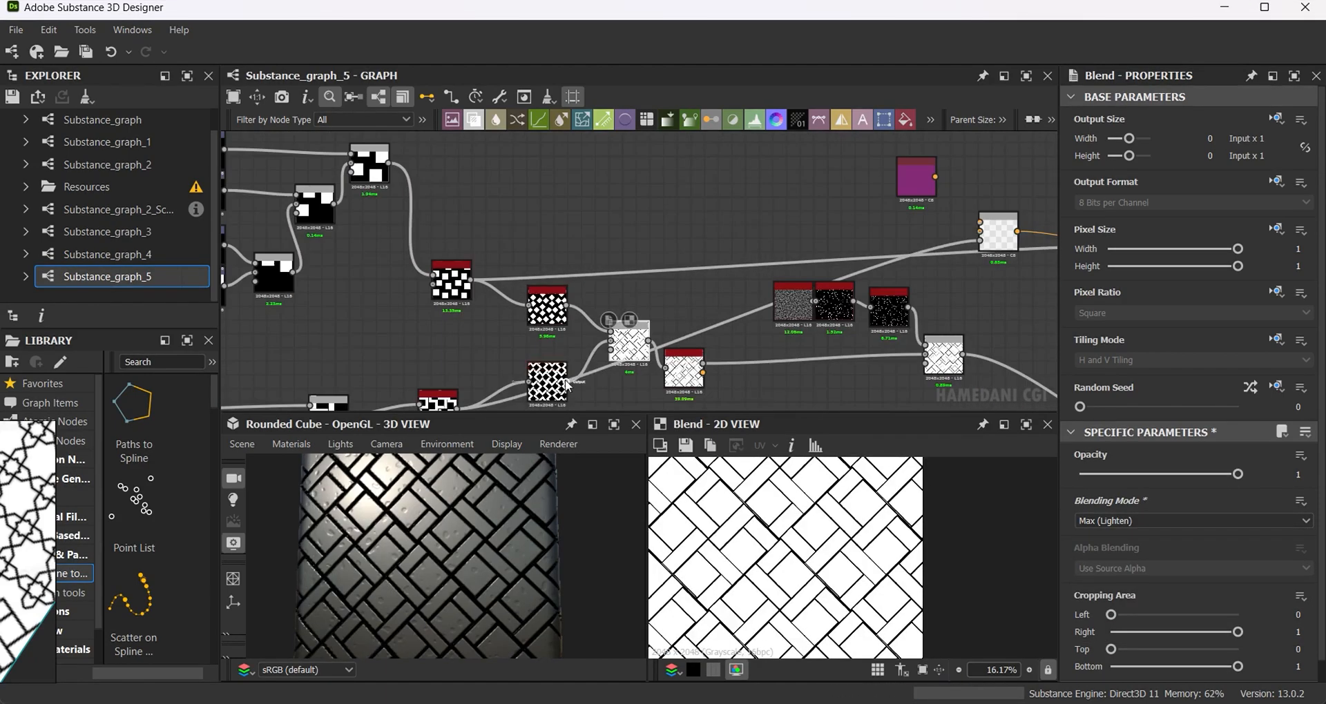
middle_drag(824, 290, 612, 283)
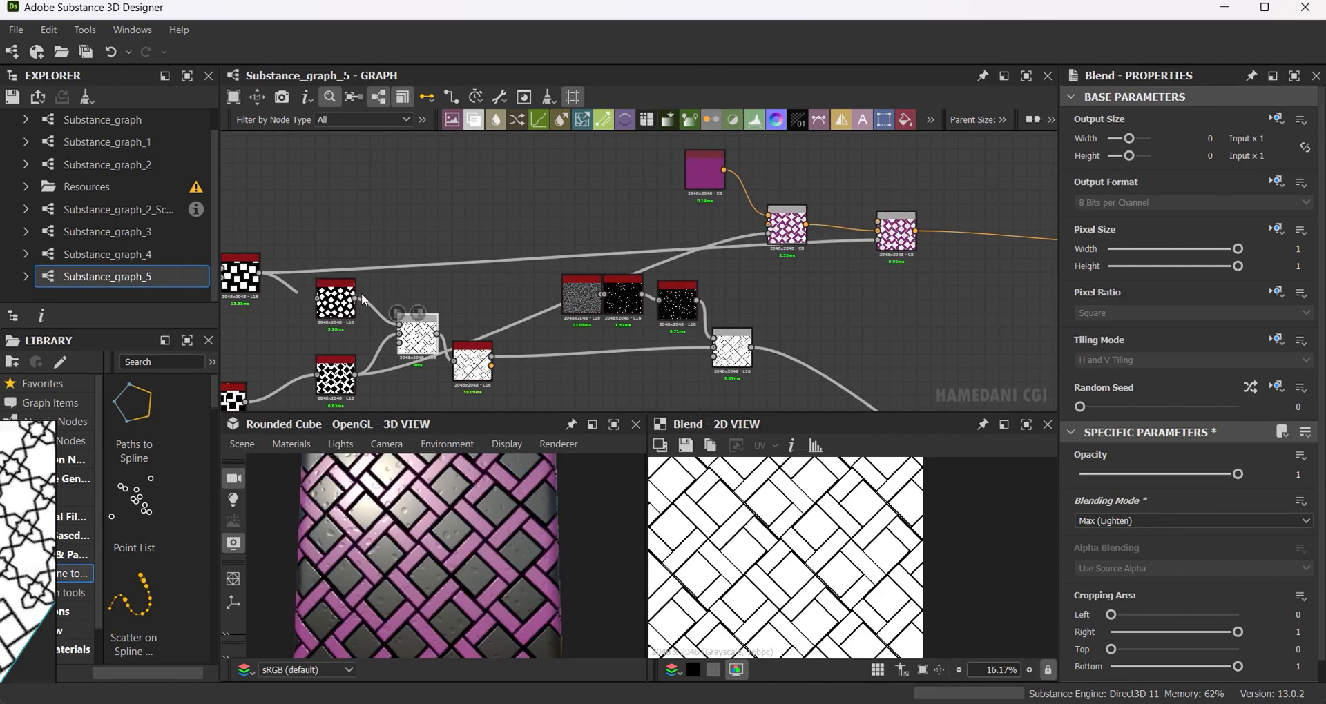
middle_drag(689, 173, 627, 259)
Duplicate the purple Uniform Color, connect it to the second color Blend's foreground and set it to dark yellow (#9b8e1d).
click(653, 263)
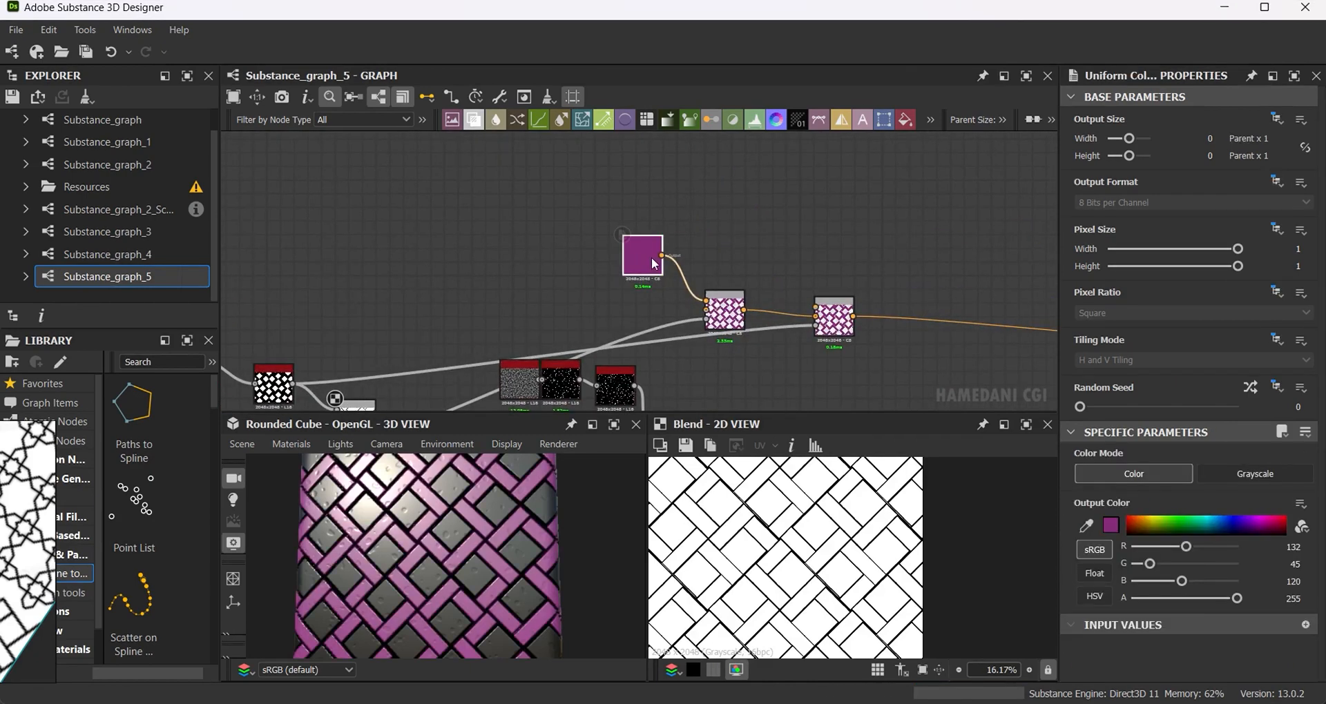
drag(672, 266, 773, 250)
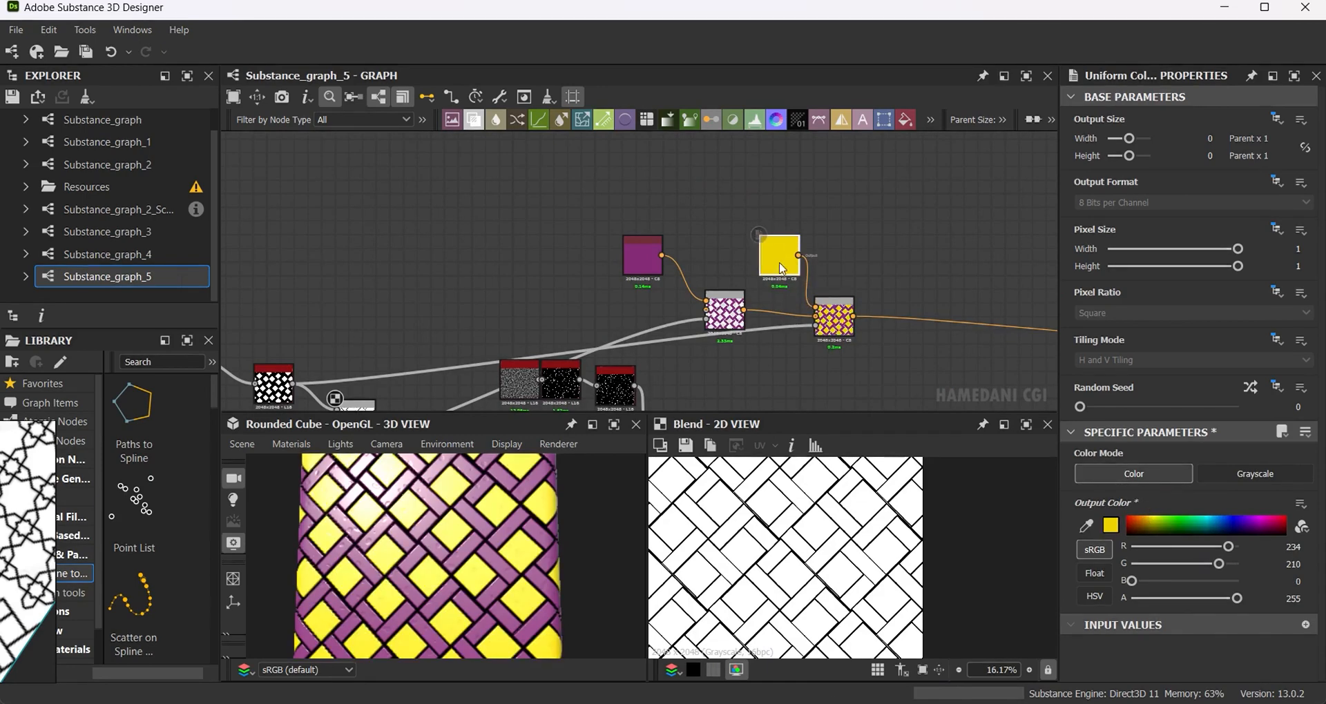
click(1111, 525)
click(1011, 545)
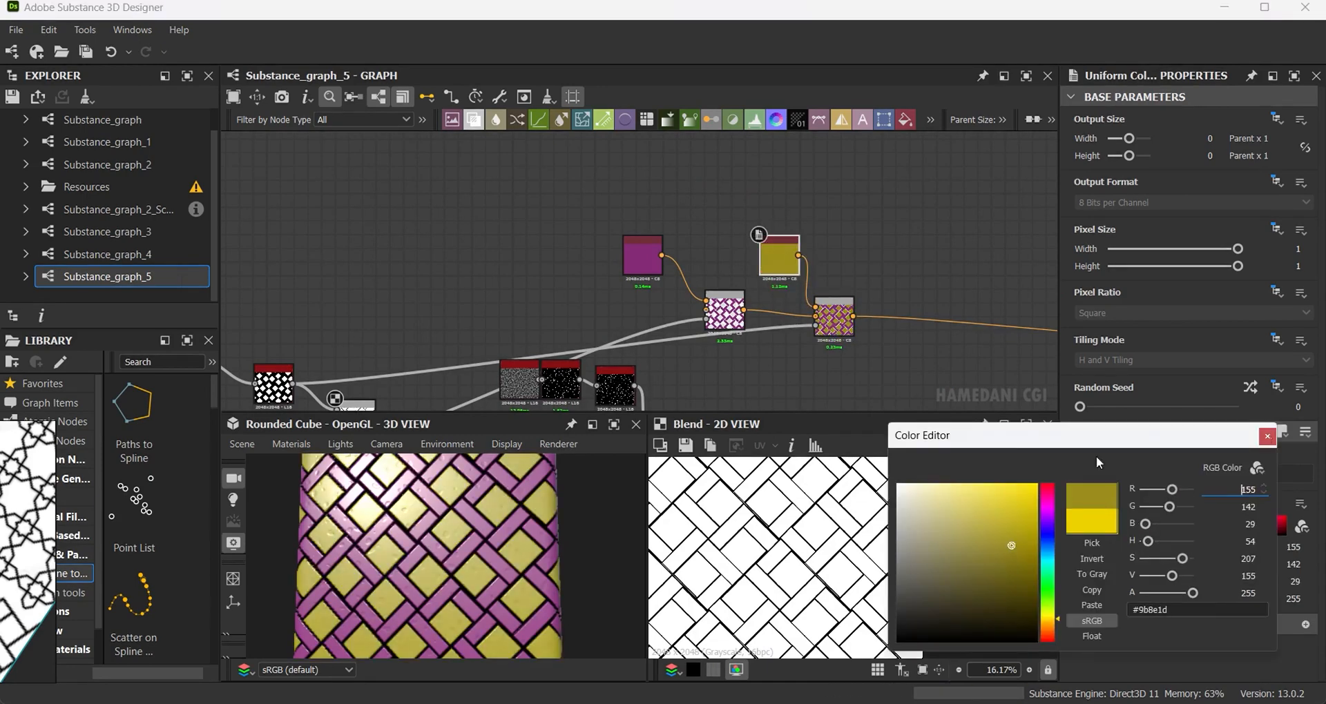
click(1267, 436)
Inspect the purple and yellow tiles on the whole cube in the enlarged 3D view.
scroll(488, 566, down, 5)
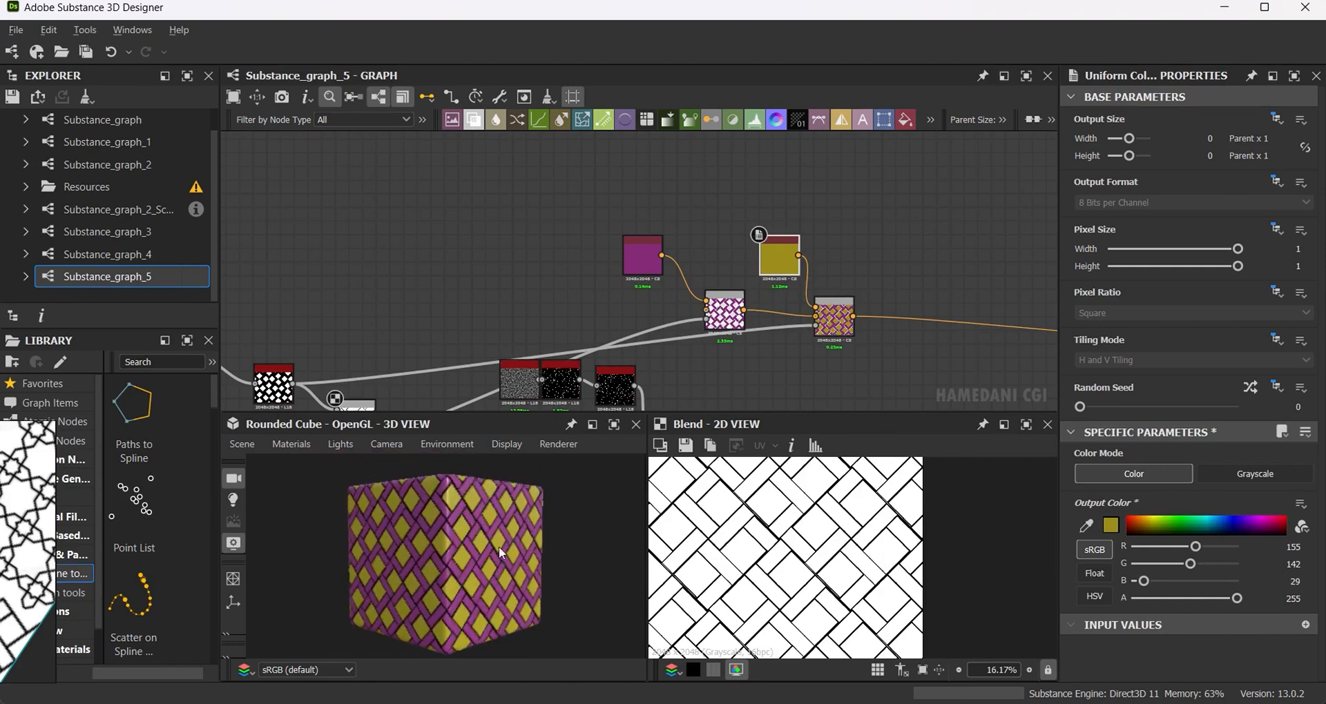
click(614, 424)
click(1295, 74)
click(246, 444)
click(482, 462)
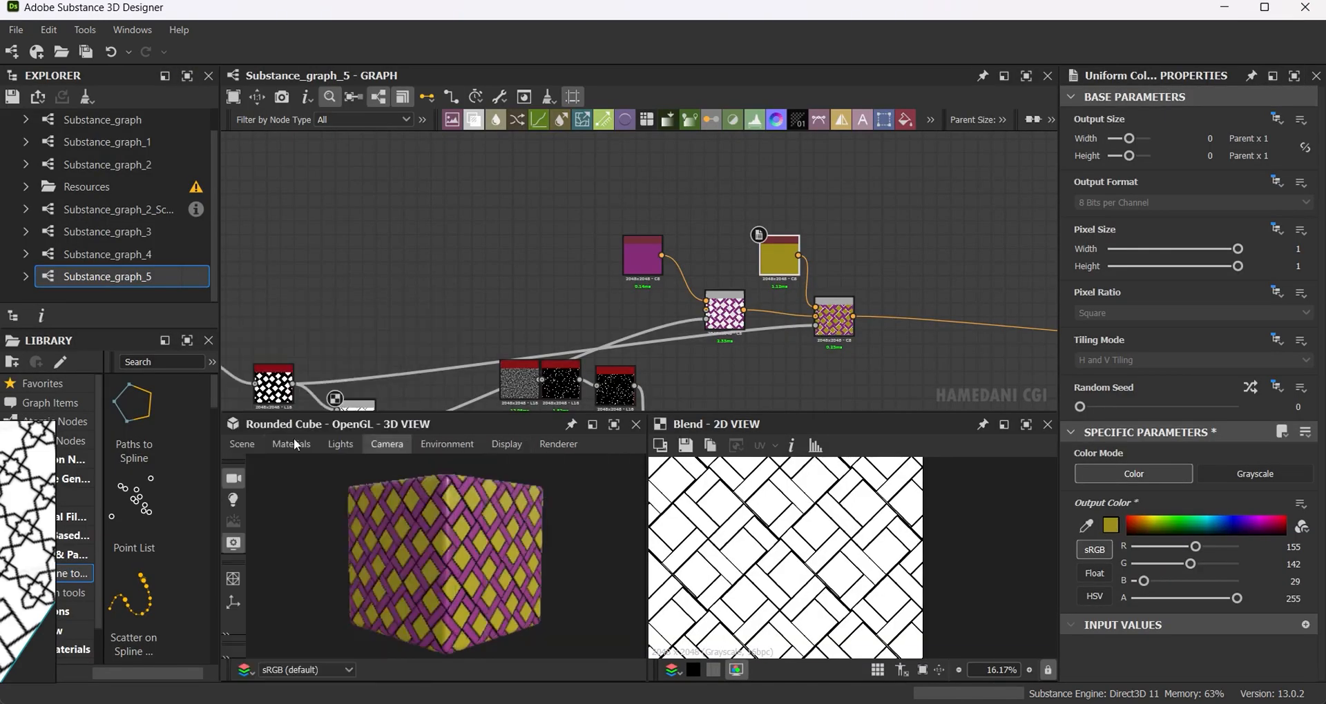
click(247, 444)
click(351, 296)
Open the Default material's properties and set the height Scale to 2 and the Tessellation Factor to 30.
click(291, 444)
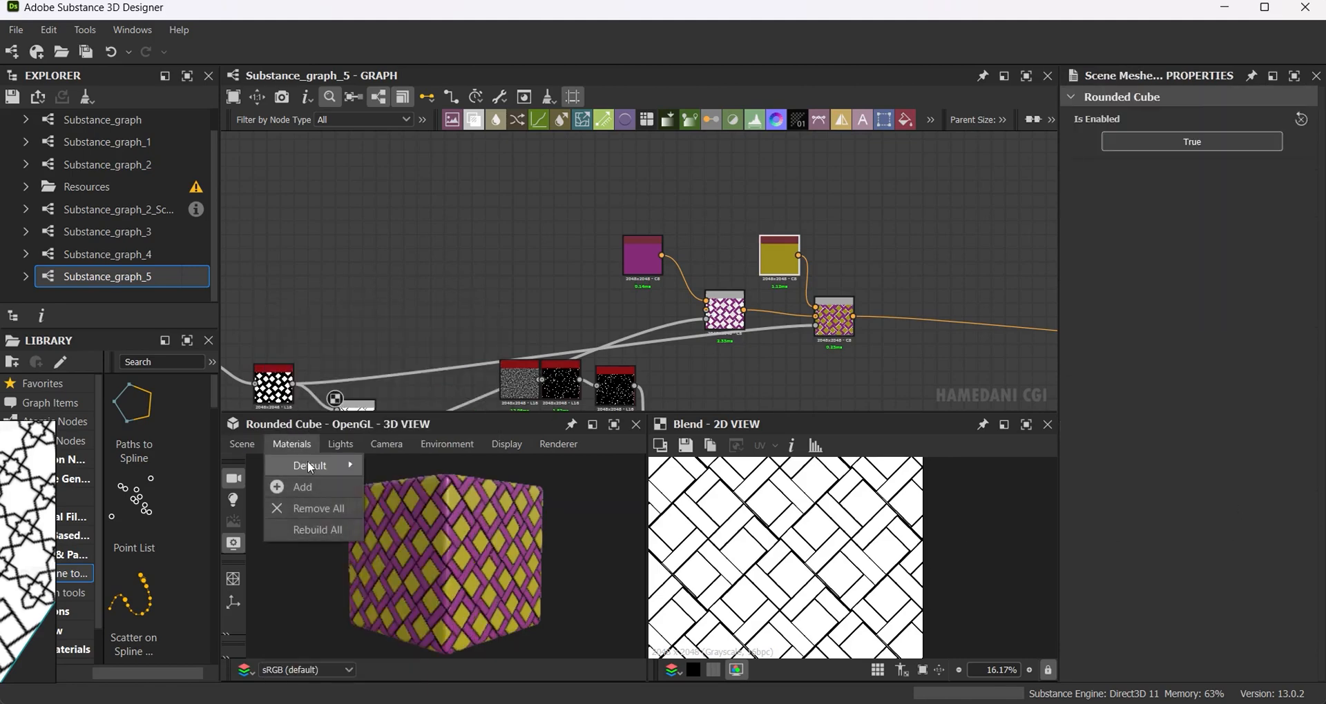
mouse_move(311, 465)
mouse_move(512, 575)
click(642, 587)
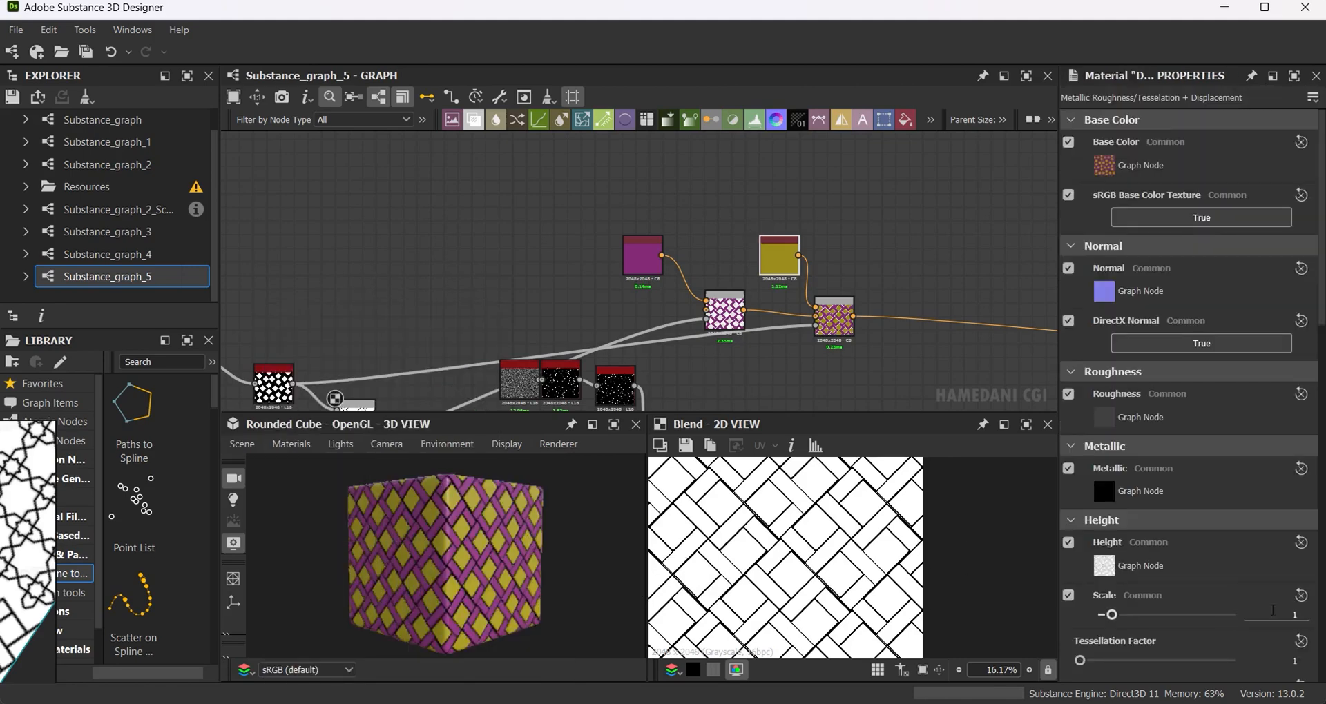
text(2)
key(Return)
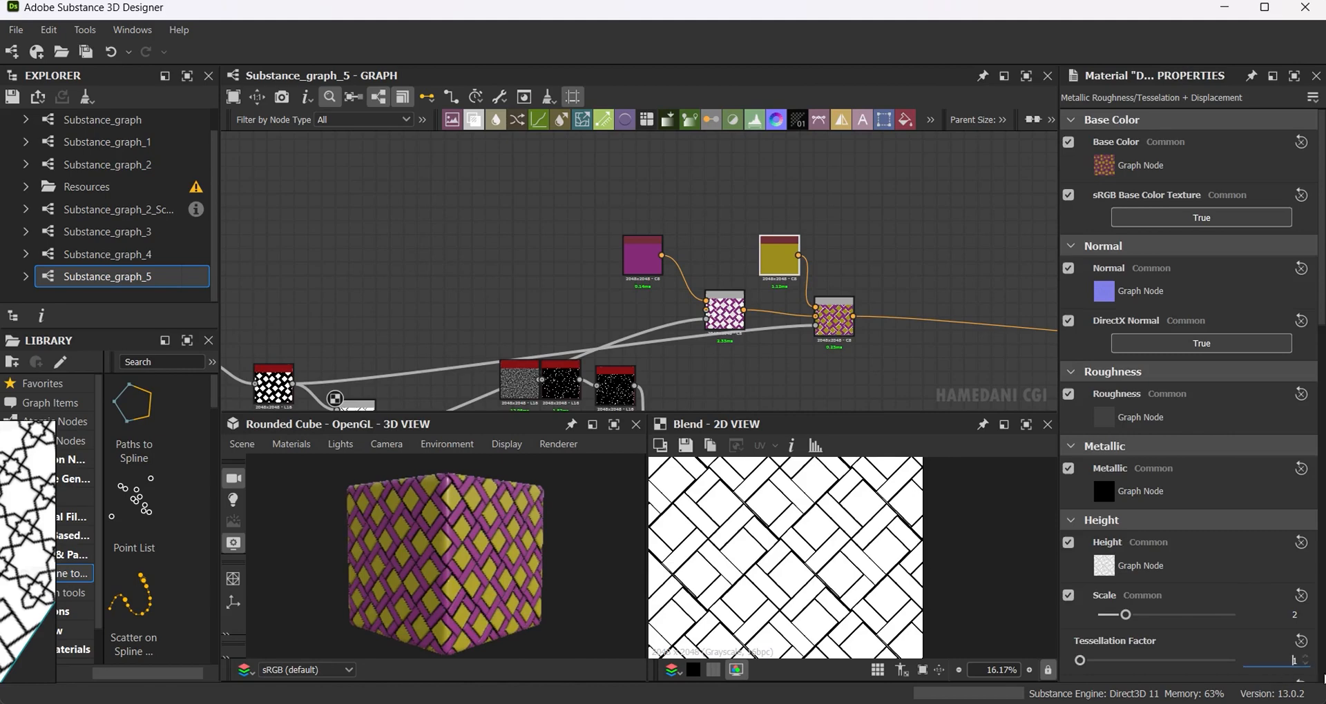
text(30)
key(Return)
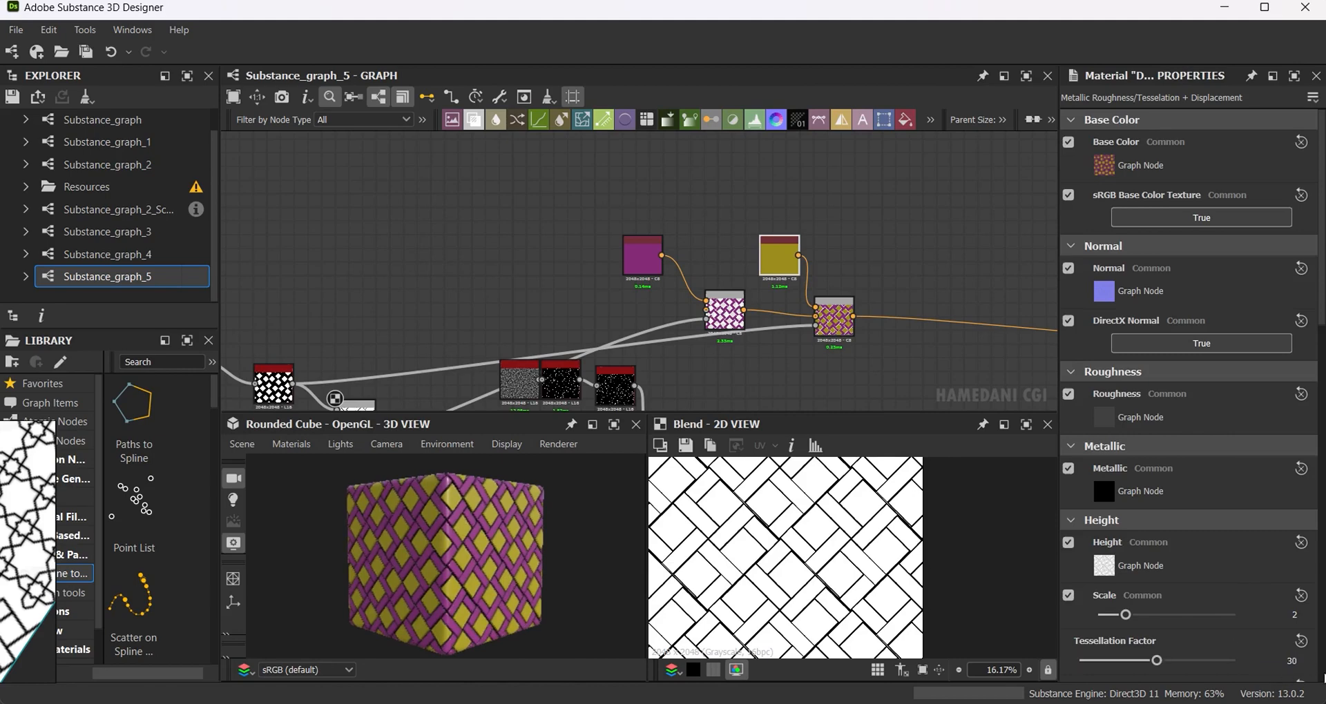
Examine the displaced tile relief on the cube with the 3D view maximized, and restore the layout.
click(613, 426)
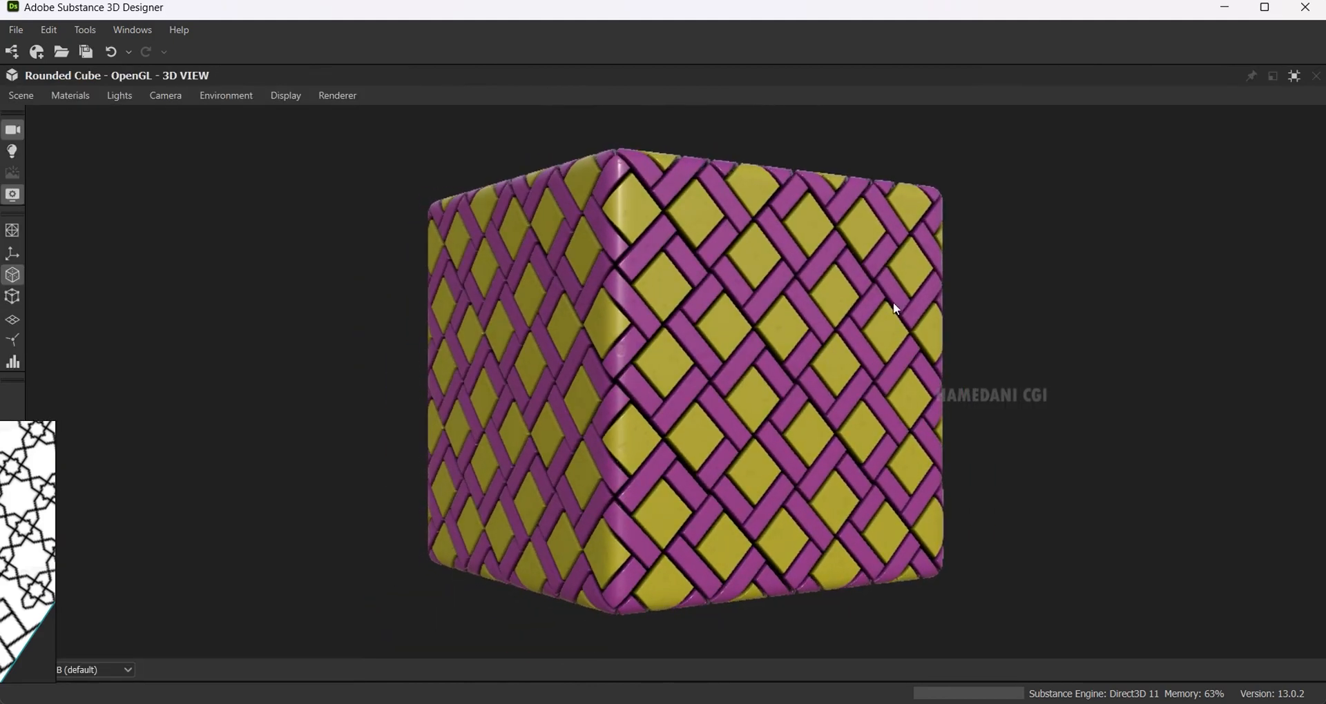
click(1295, 77)
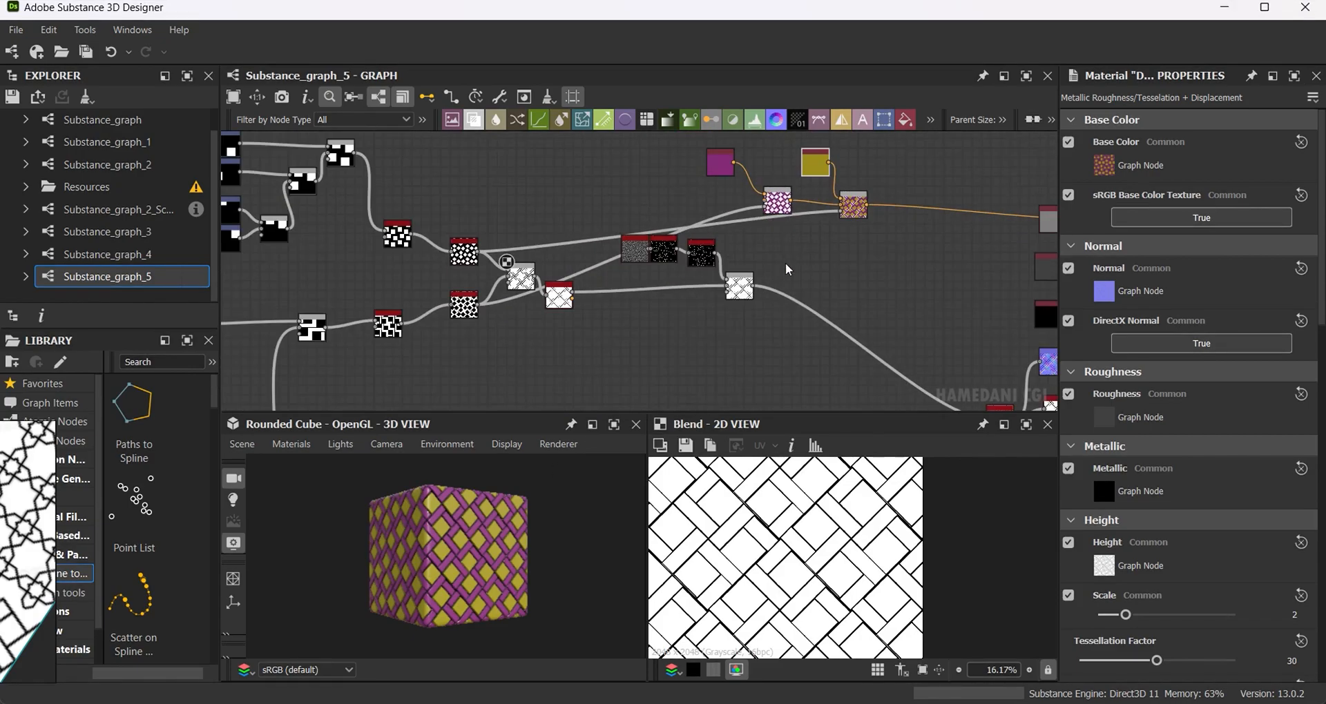